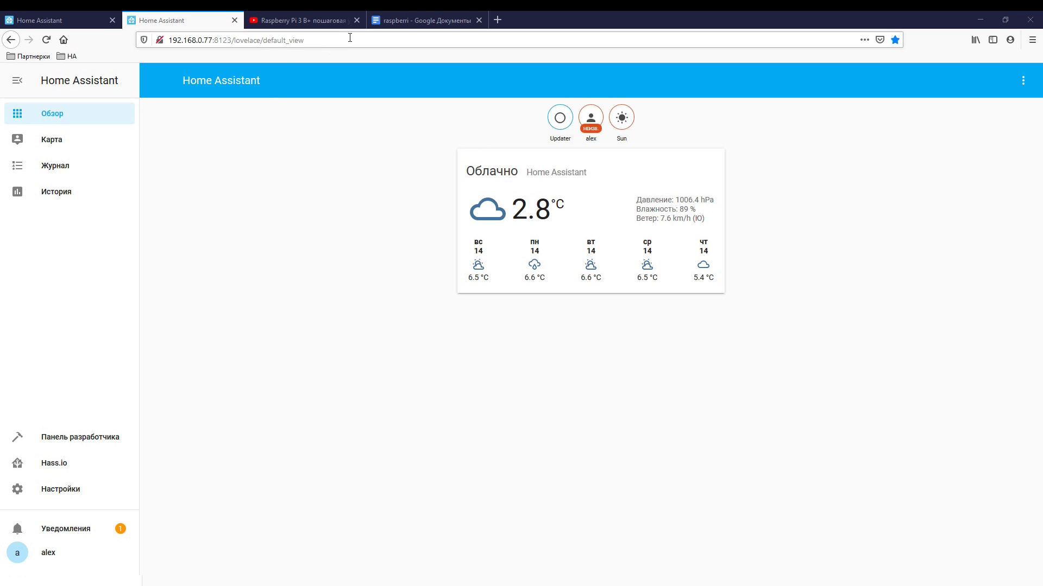
Switch to the 'Raspberry Pi 3 B+ пошаговая' YouTube tutorial tab.
click(315, 21)
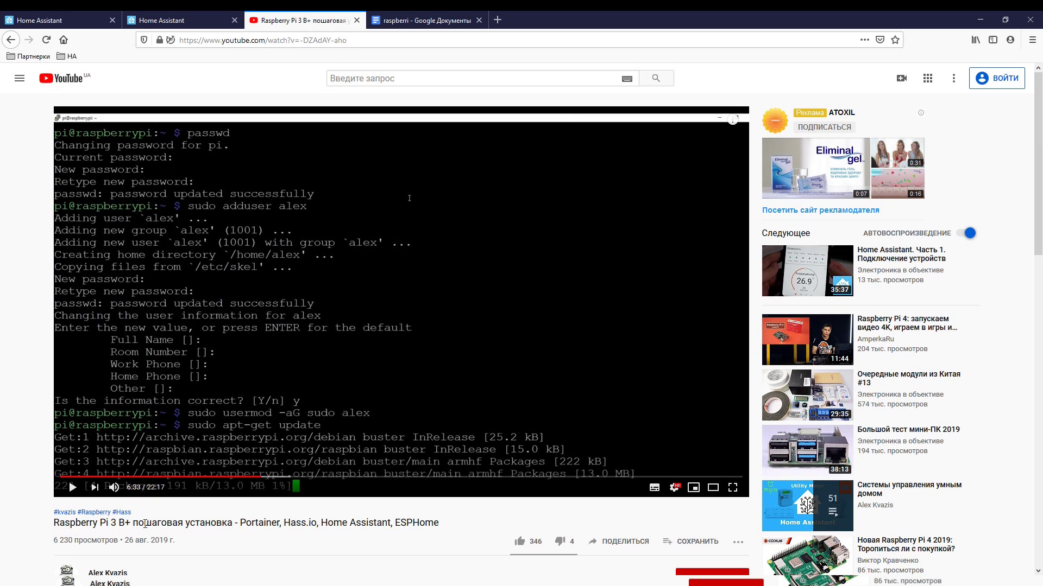
Pause the setup video at 7:15 on the dhcpcd.conf static IP notes, then switch to the raspberri doc.
click(72, 487)
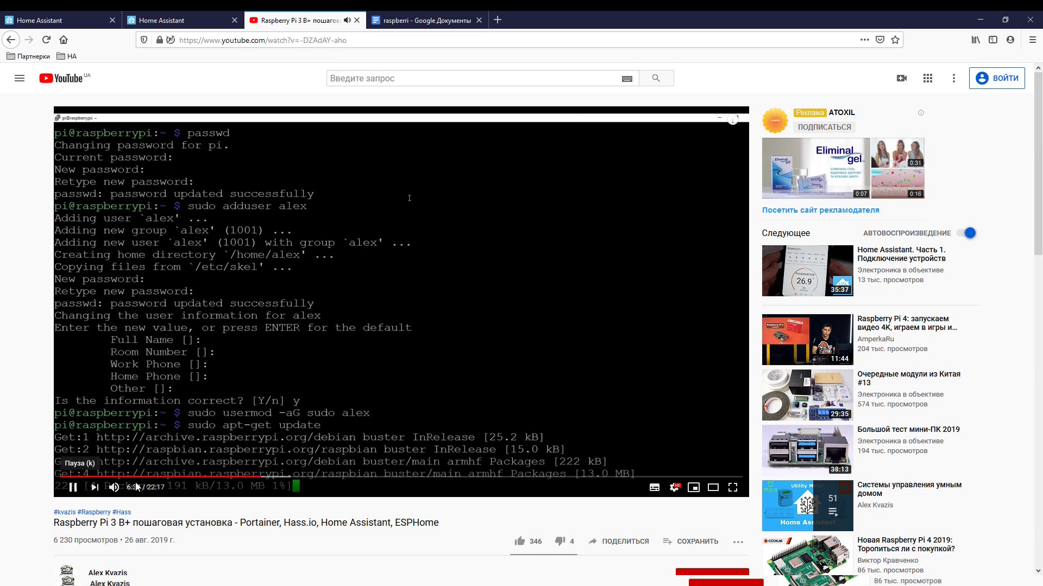
click(267, 478)
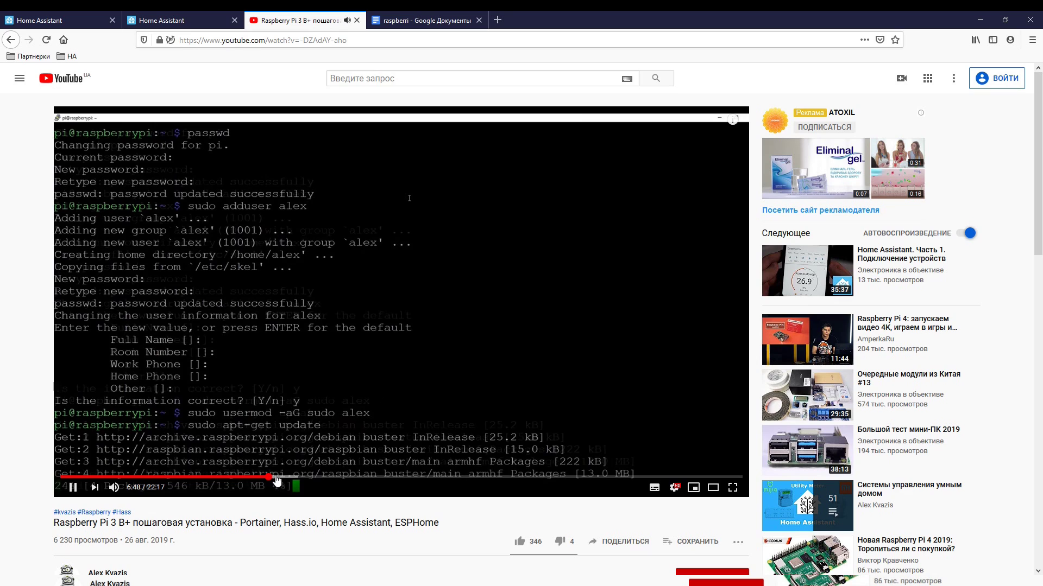
click(281, 478)
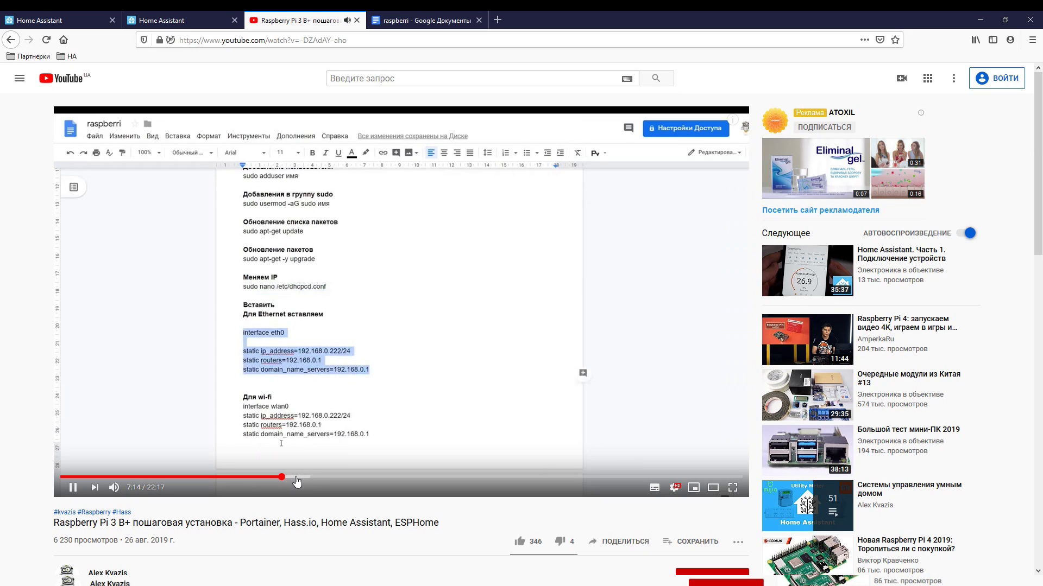
click(72, 487)
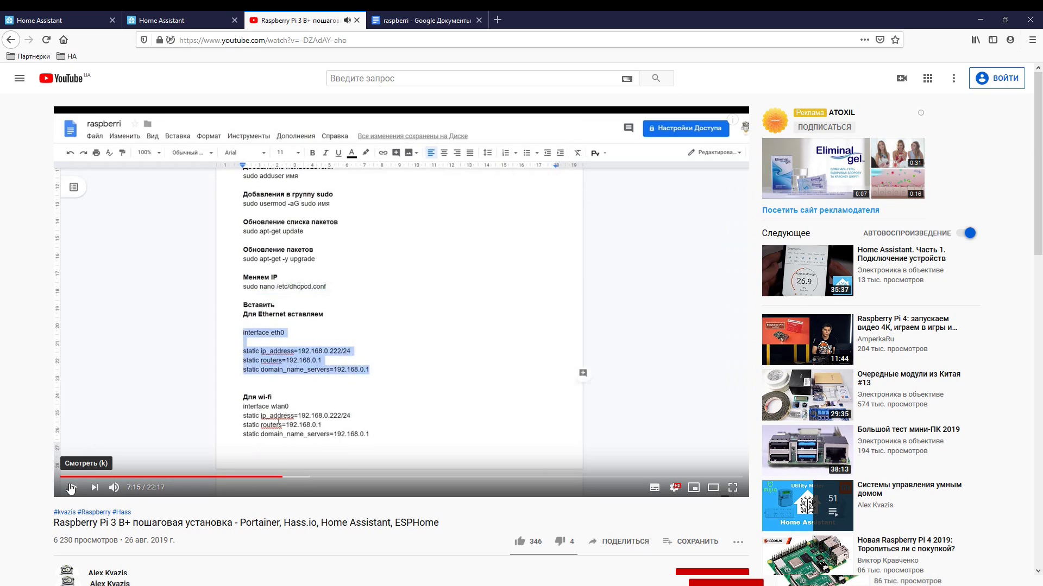
click(403, 20)
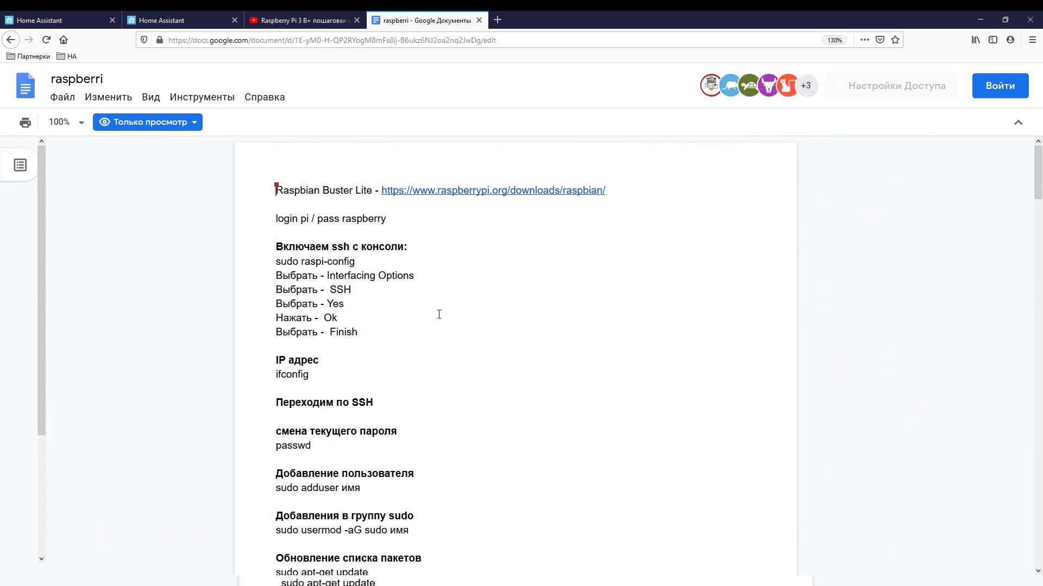
Scroll through the raspberri notes and highlight part of the ESP Home add-on remark.
scroll(439, 314, down, 20)
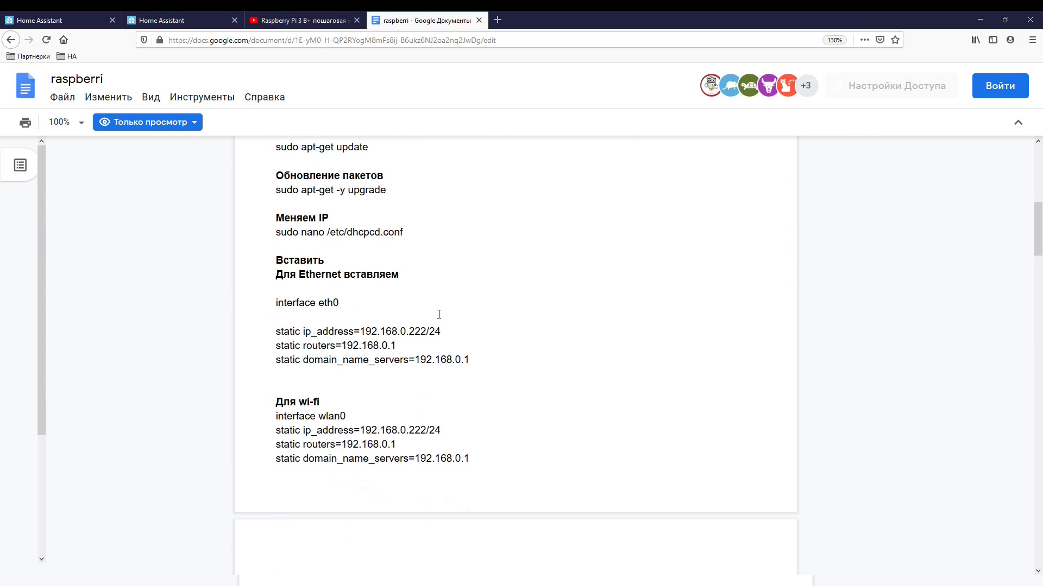
scroll(441, 316, down, 4)
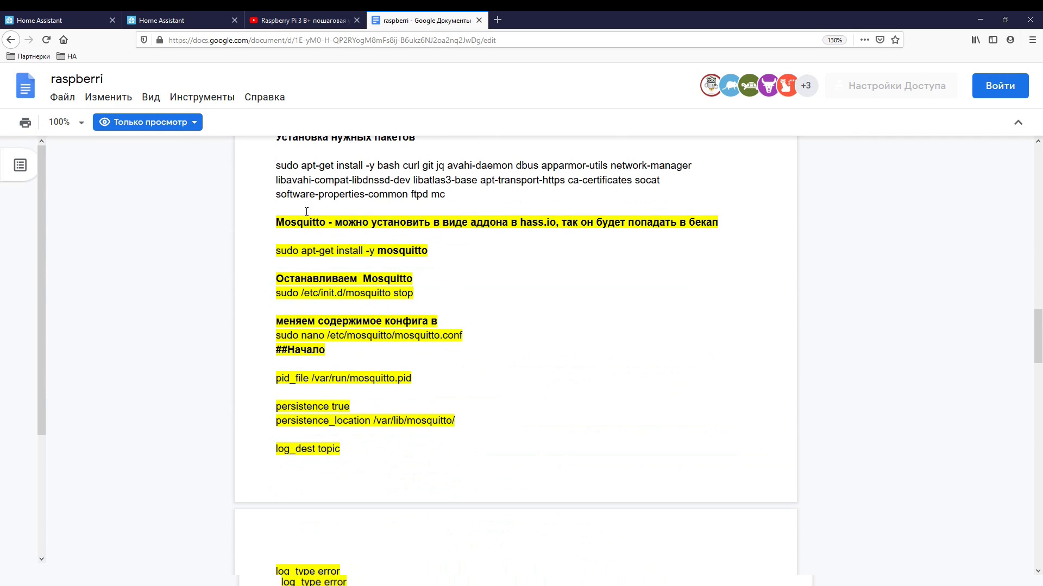
scroll(369, 235, down, 20)
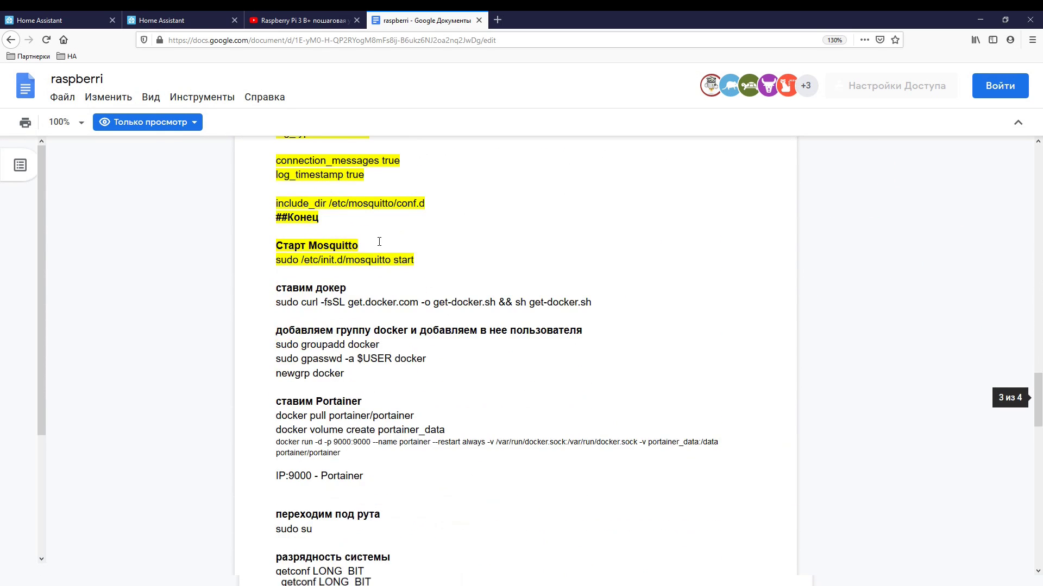
drag(291, 283, 352, 288)
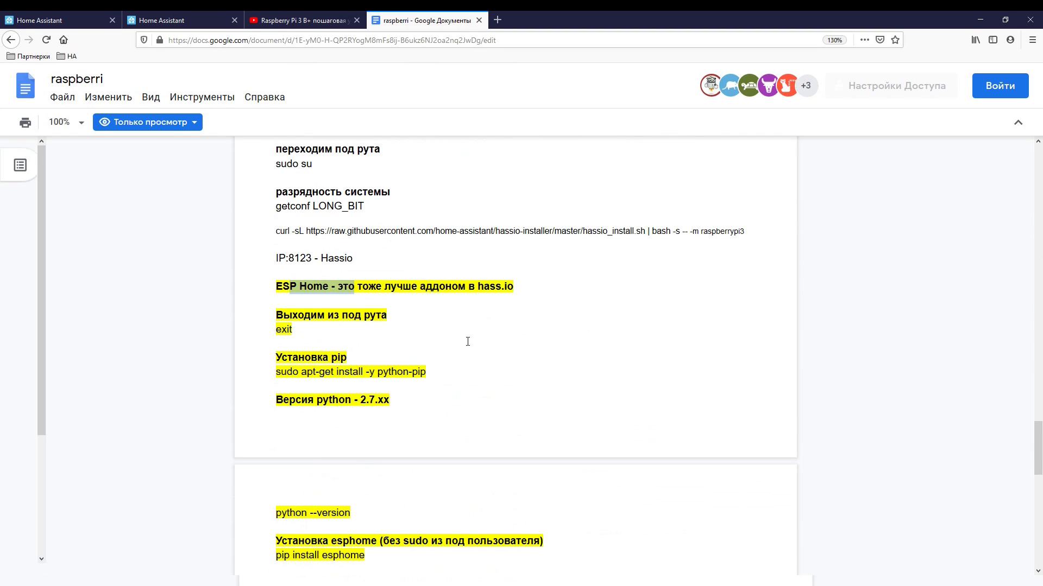
scroll(468, 341, up, 3)
scroll(462, 346, down, 1)
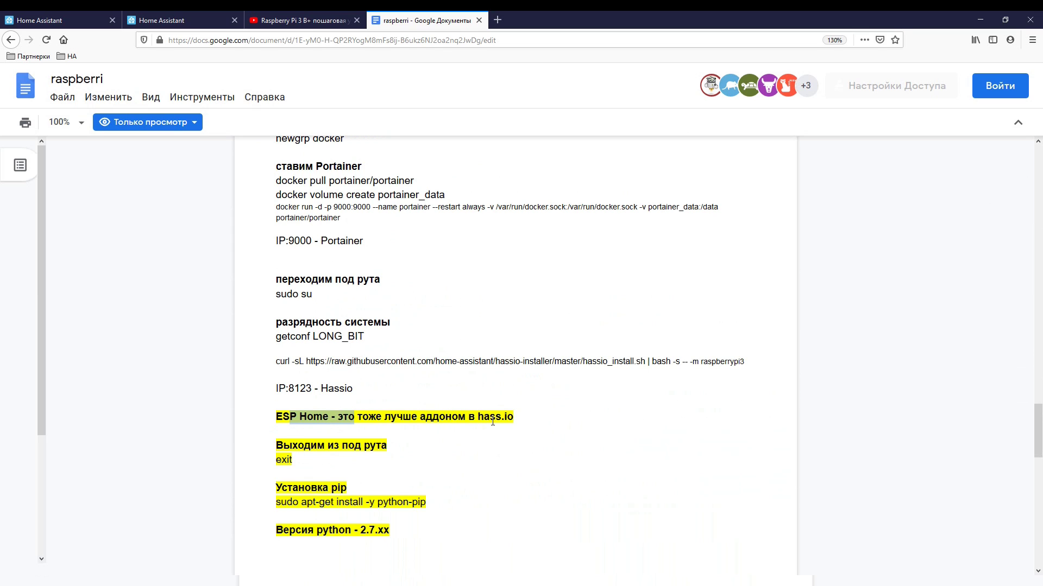
scroll(491, 419, up, 14)
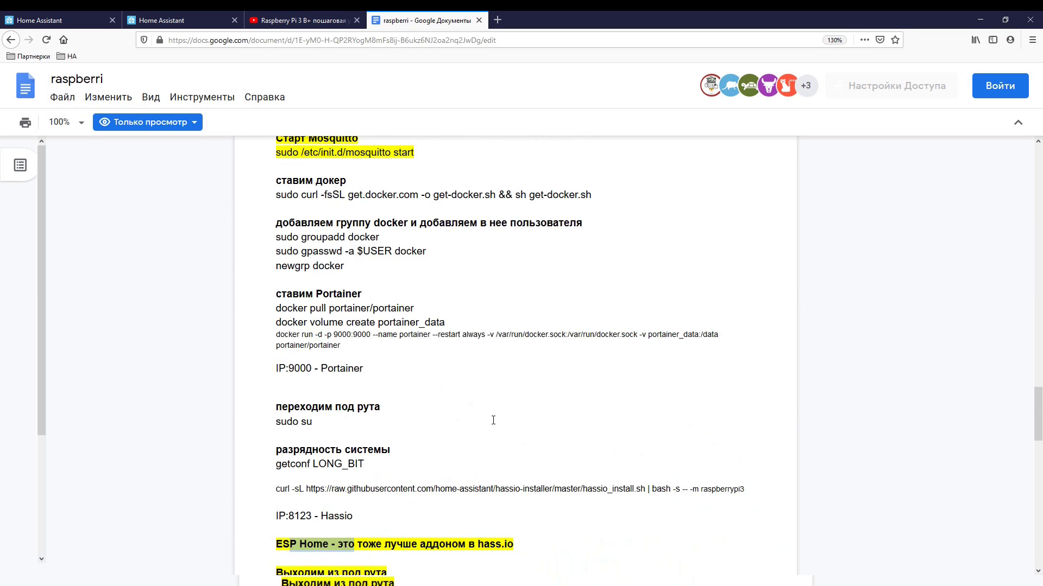
scroll(427, 366, down, 3)
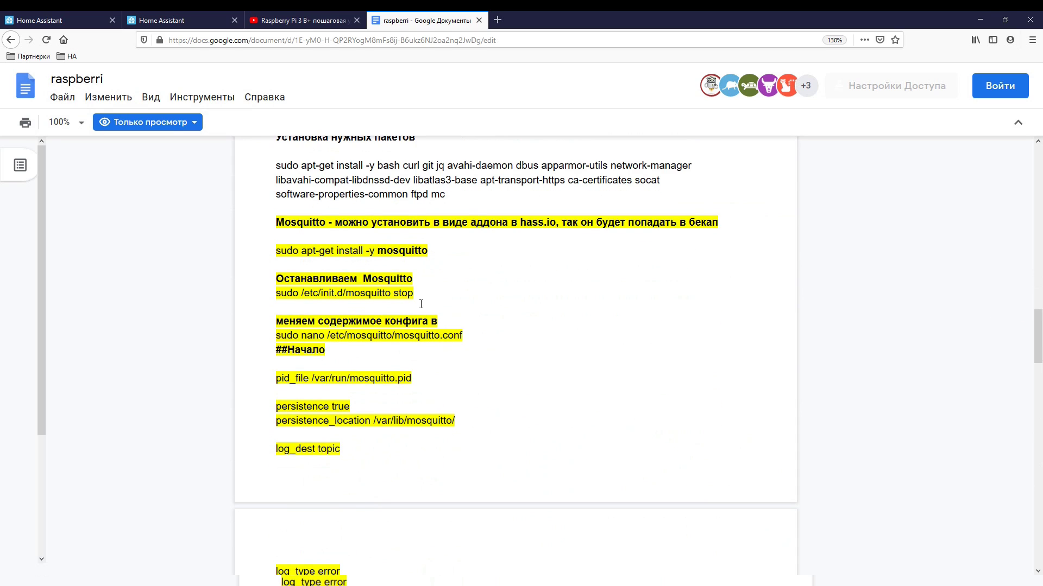
scroll(421, 304, down, 10)
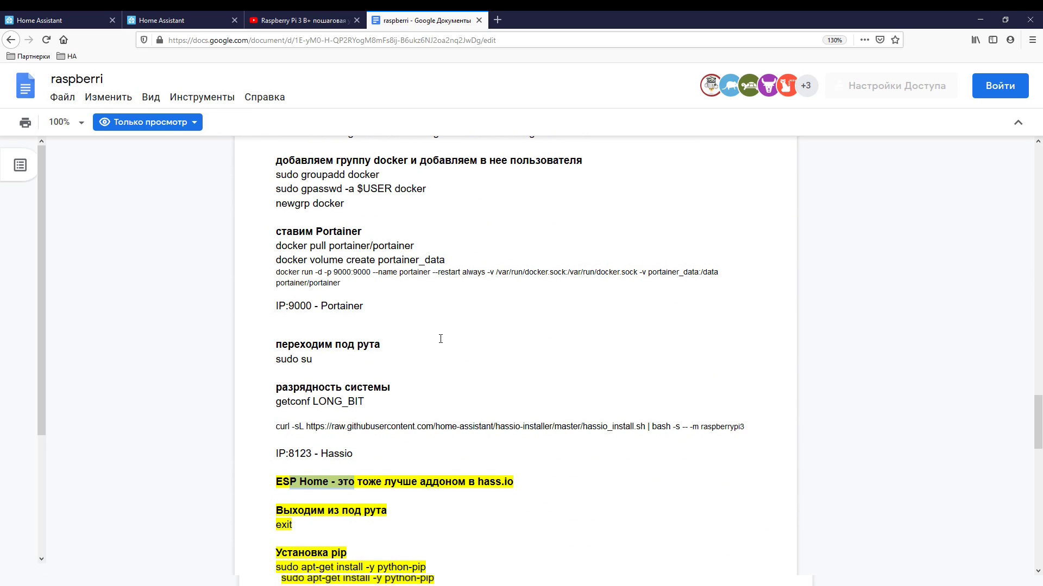
scroll(440, 339, up, 15)
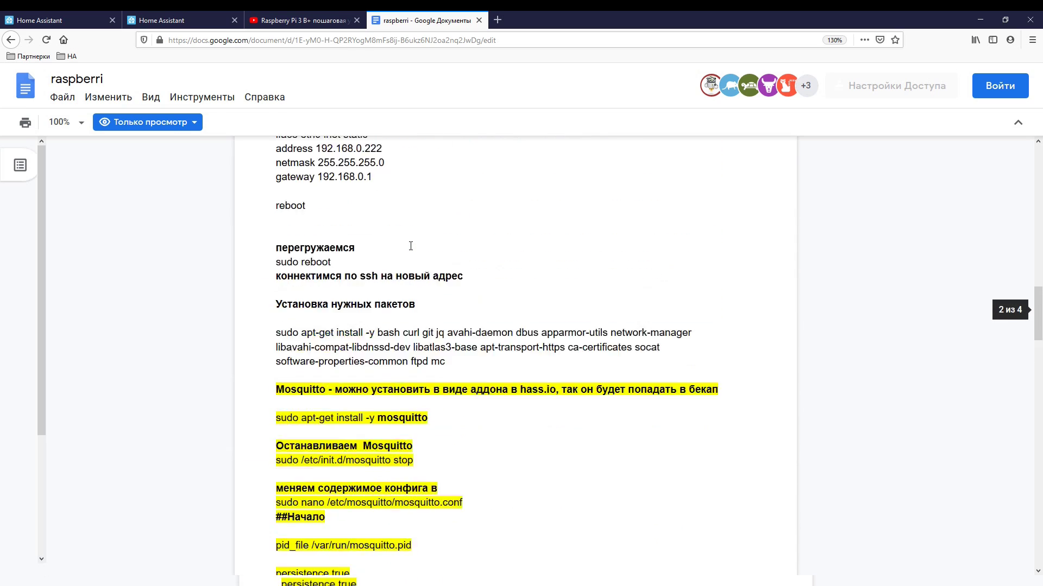
scroll(410, 347, down, 15)
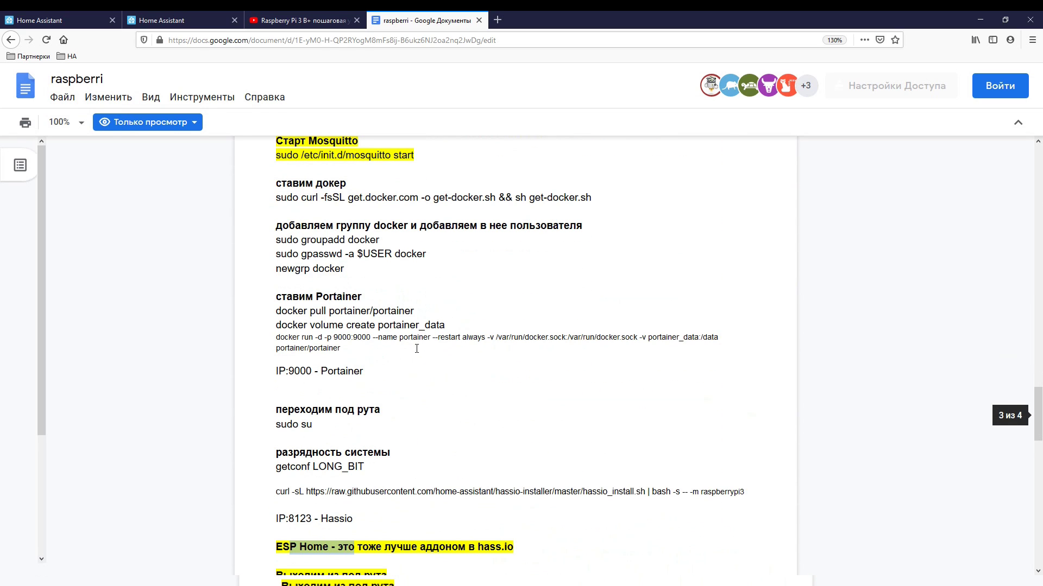
Glance back at the paused video, reread the notes, and return to the Home Assistant dashboard.
click(301, 20)
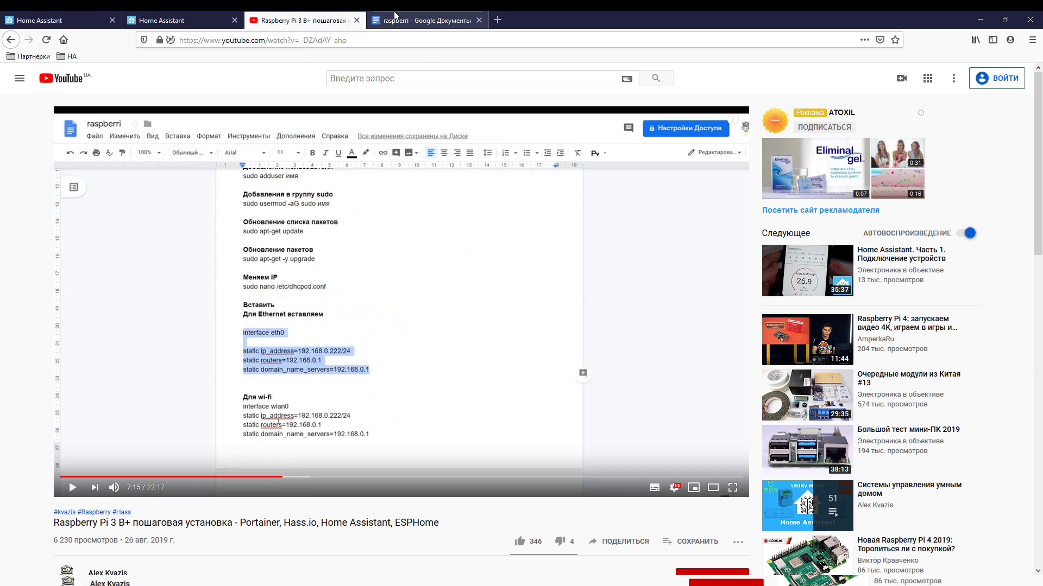
click(424, 20)
scroll(368, 213, up, 5)
scroll(368, 213, up, 3)
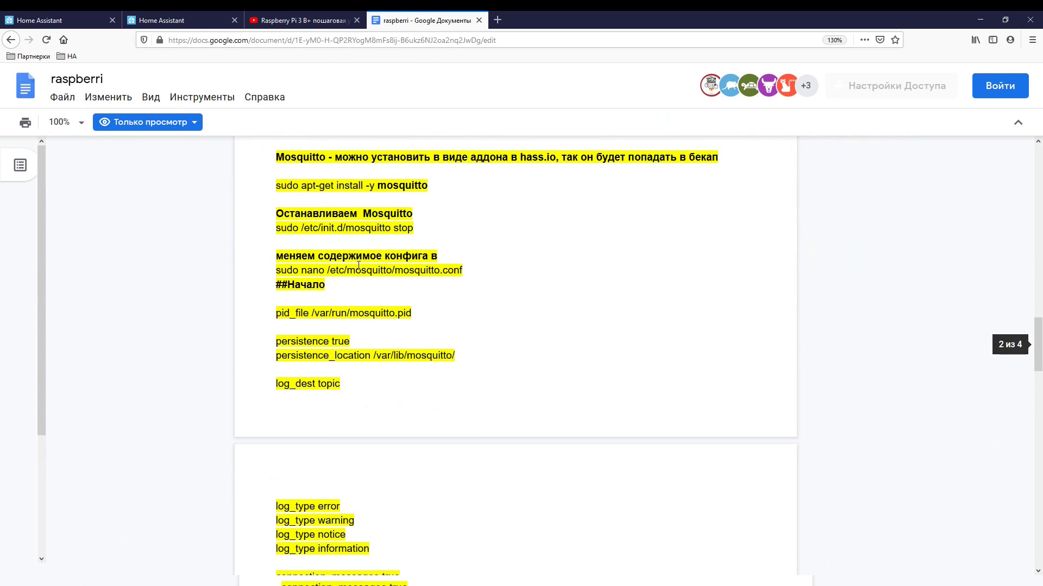
scroll(421, 350, down, 14)
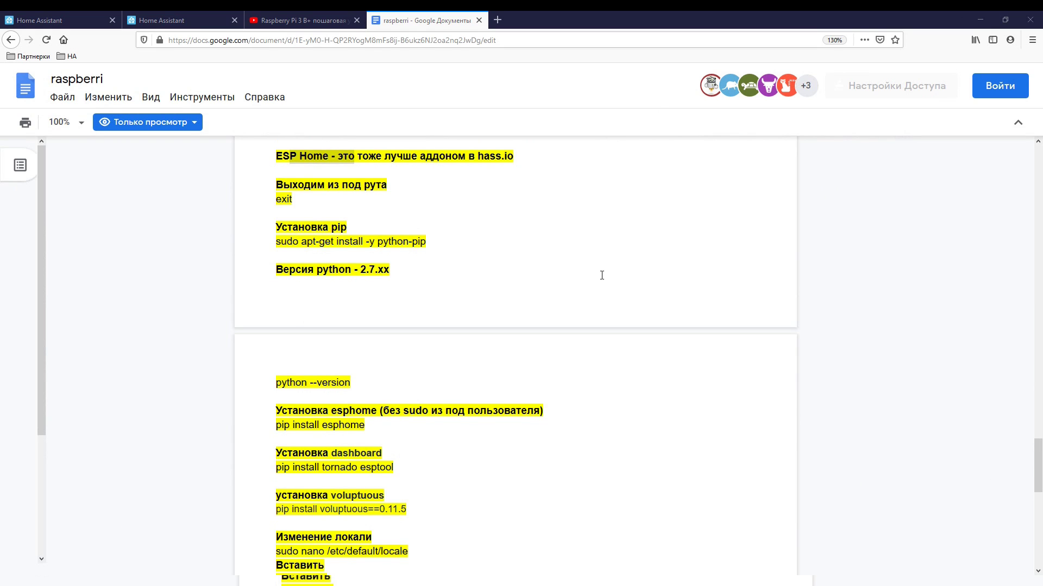
scroll(598, 277, up, 6)
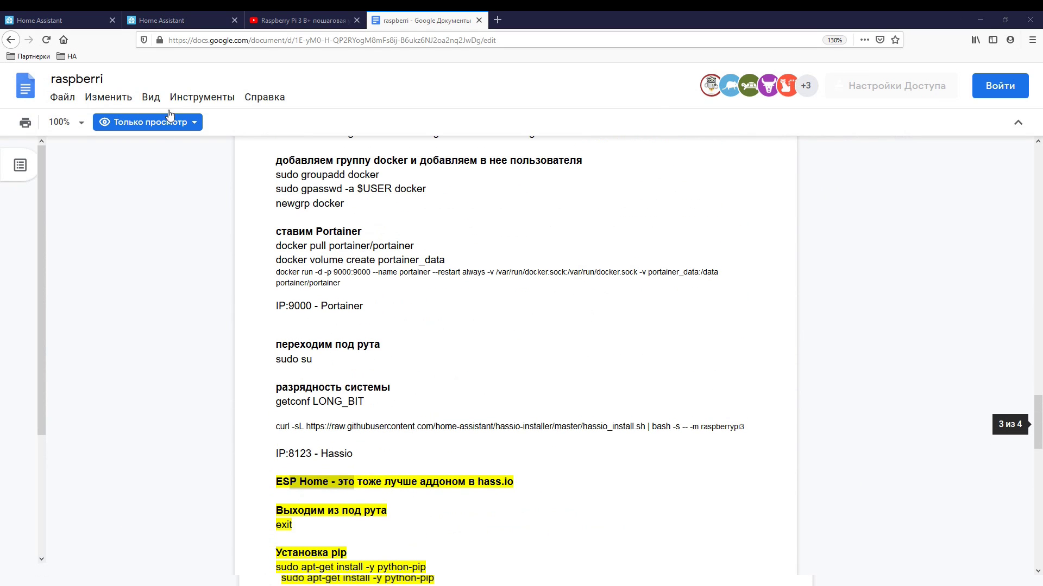
click(177, 19)
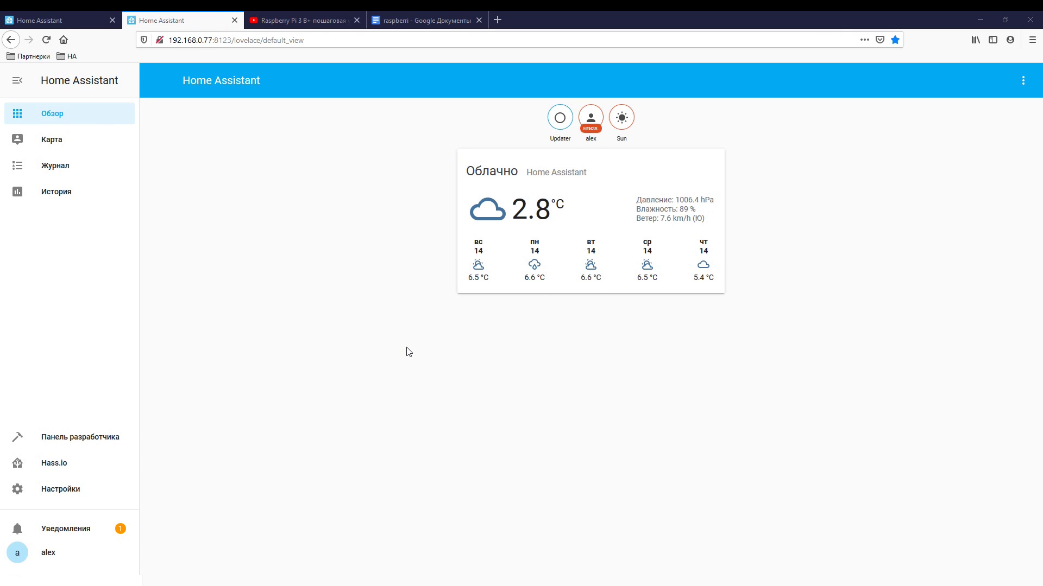
Check server management, then enable Расширенный режим (advanced mode) in the user profile.
click(74, 491)
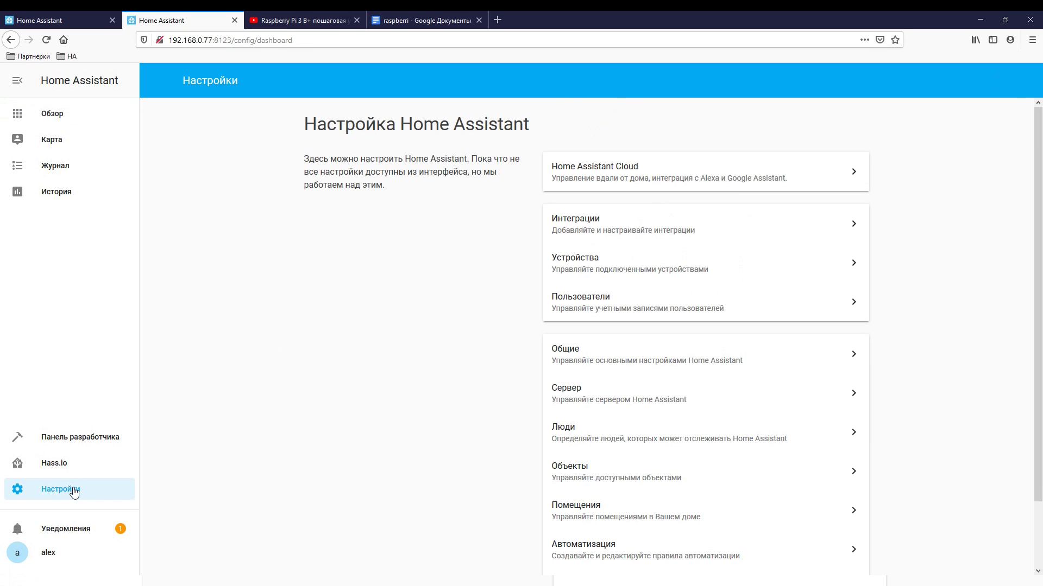
click(580, 397)
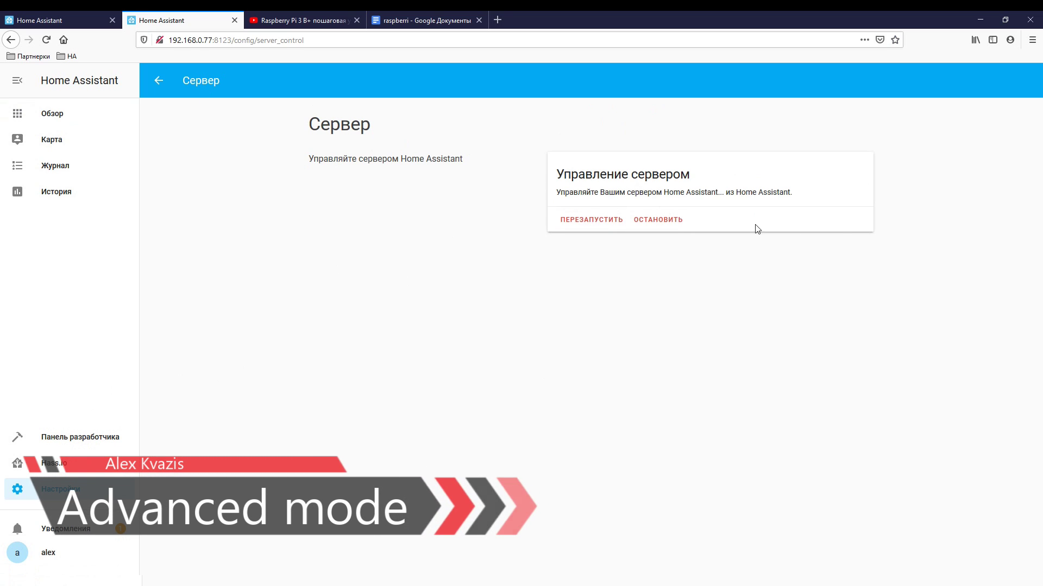
click(48, 555)
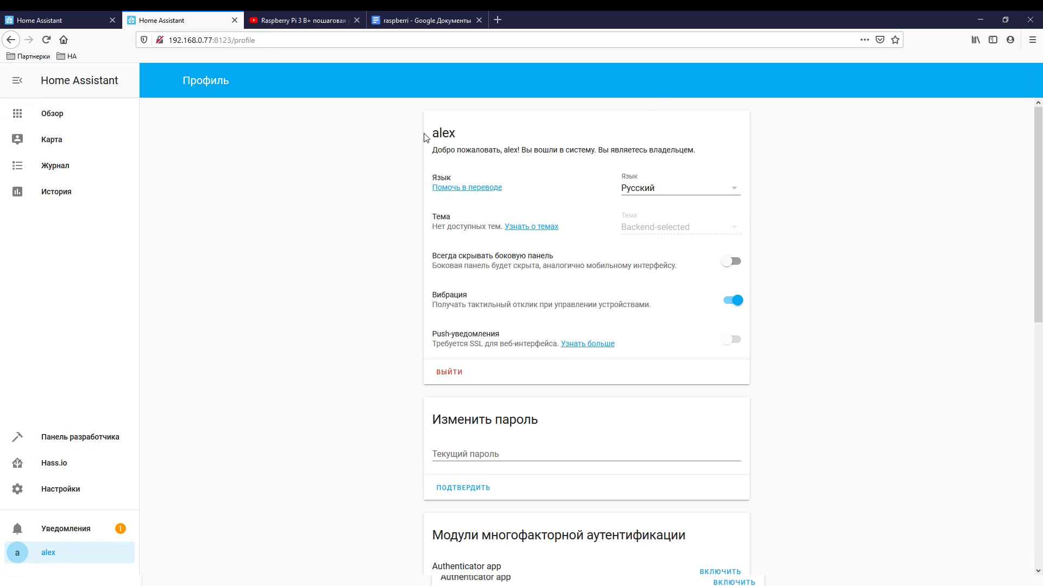
scroll(372, 234, down, 3)
scroll(364, 220, down, 5)
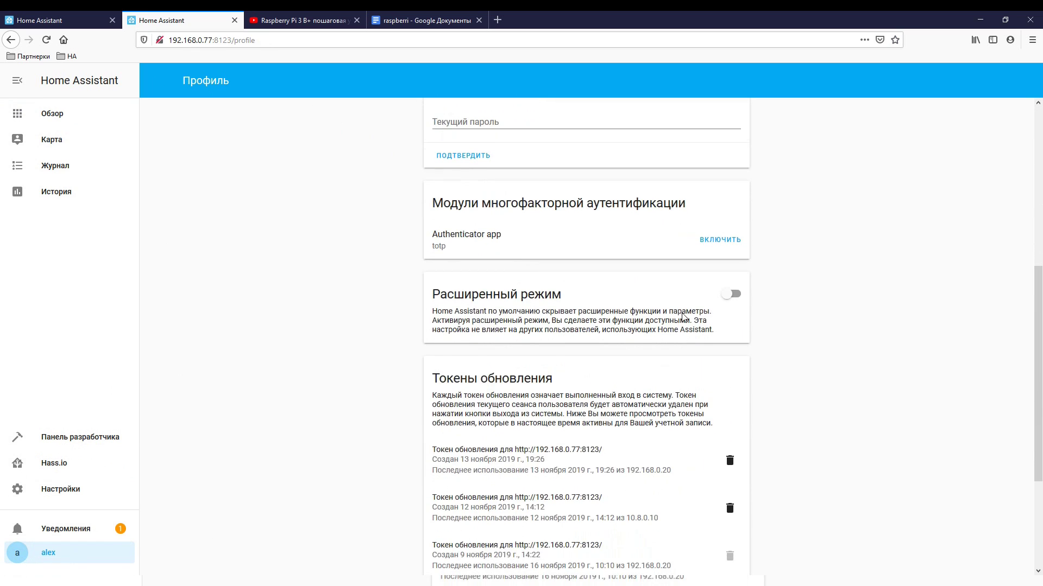
click(726, 300)
Review server management's newly shown advanced options, then go to Hass.io.
click(70, 489)
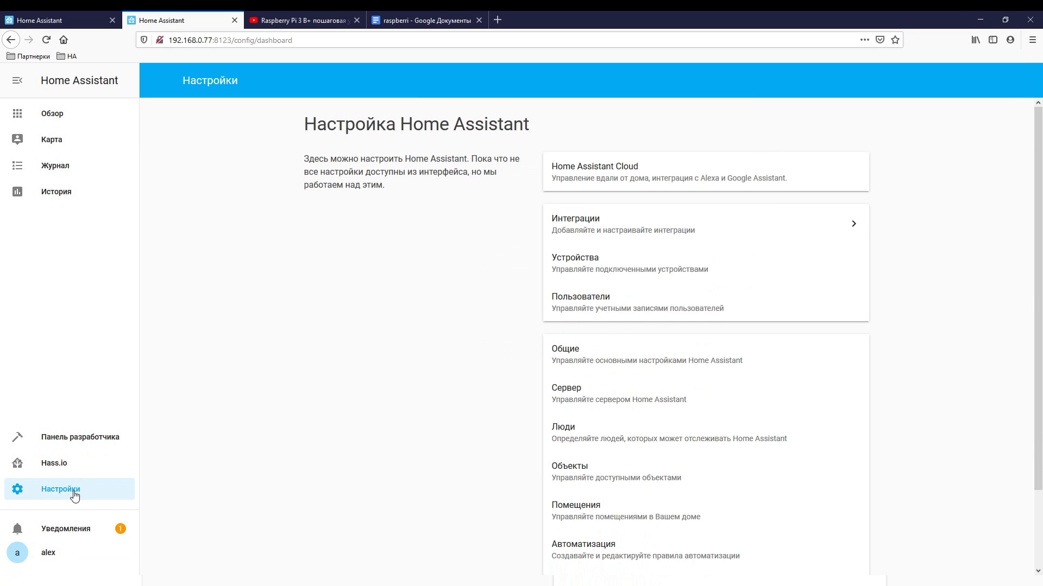
click(565, 407)
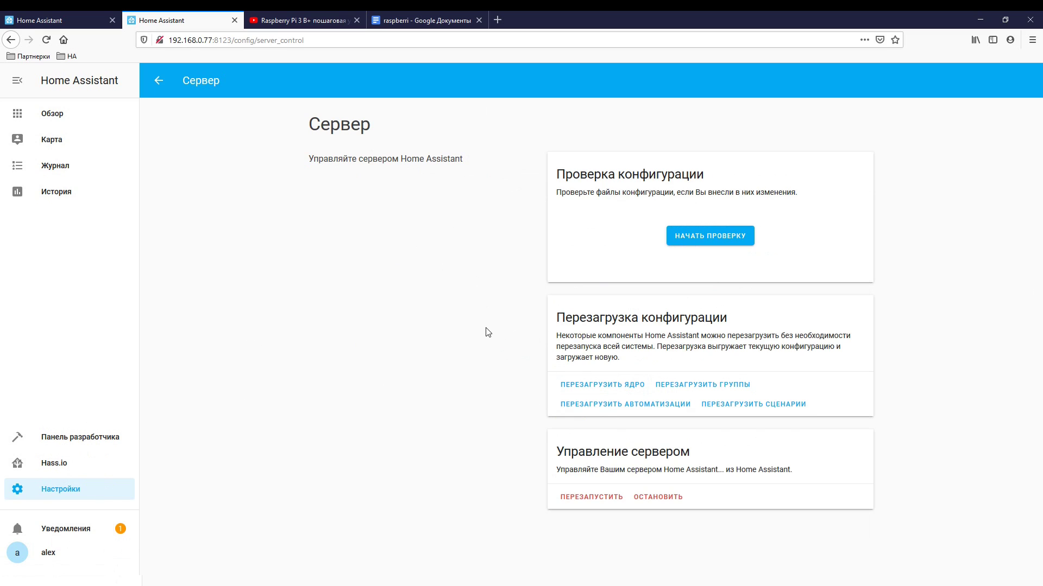
click(60, 468)
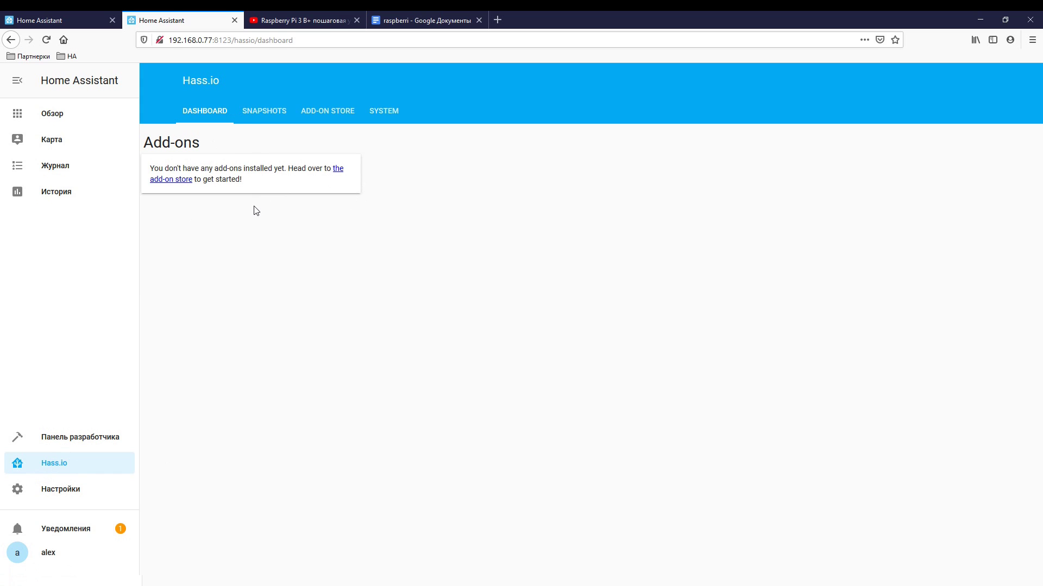
Glance at the Snapshots page, then browse the official add-ons in the ADD-ON STORE.
click(253, 116)
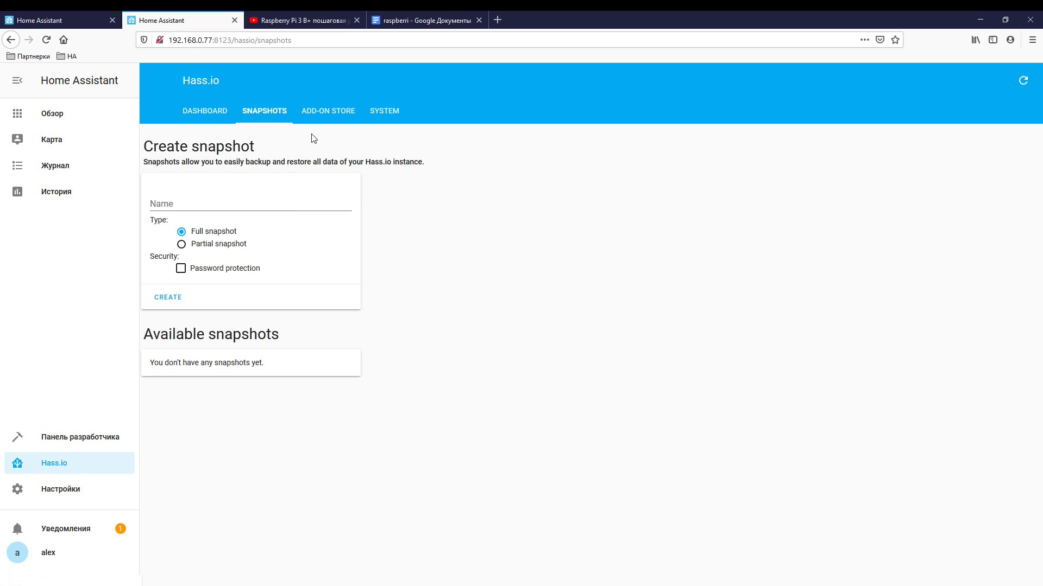
click(327, 115)
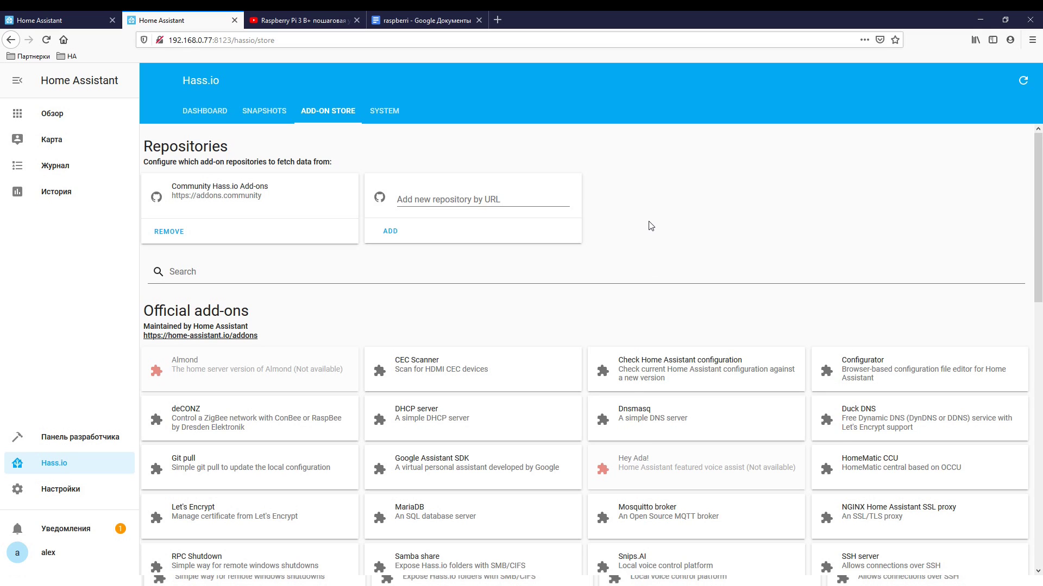
scroll(651, 225, down, 1)
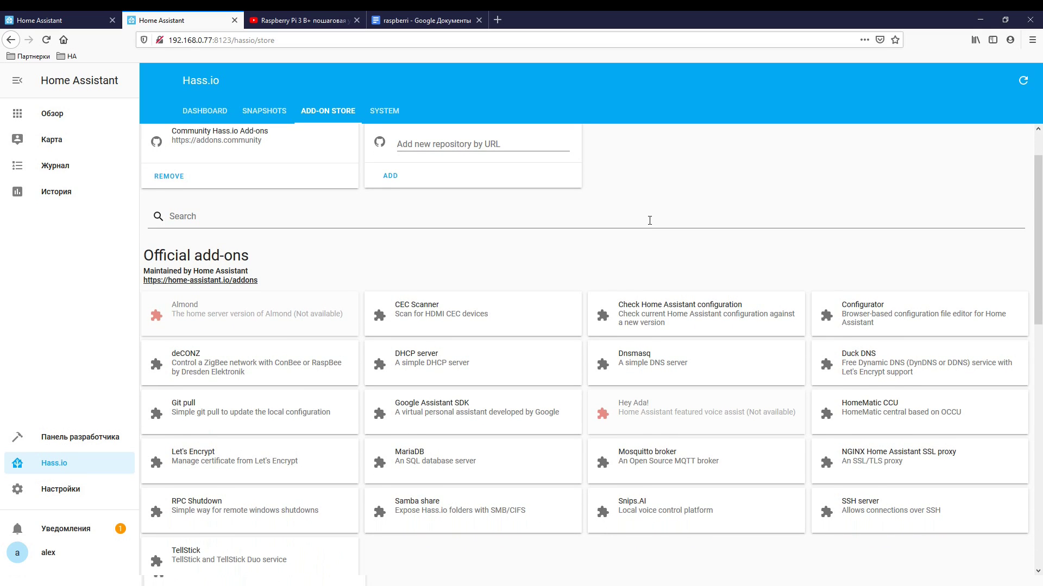
scroll(640, 227, up, 1)
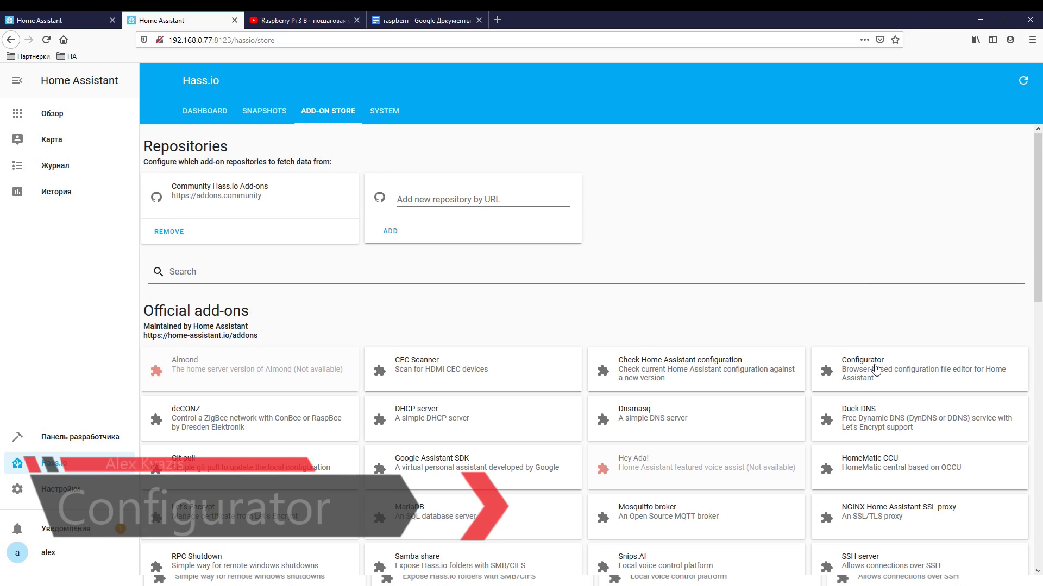
Install and start the Configurator add-on, with Show in sidebar switched on.
click(876, 369)
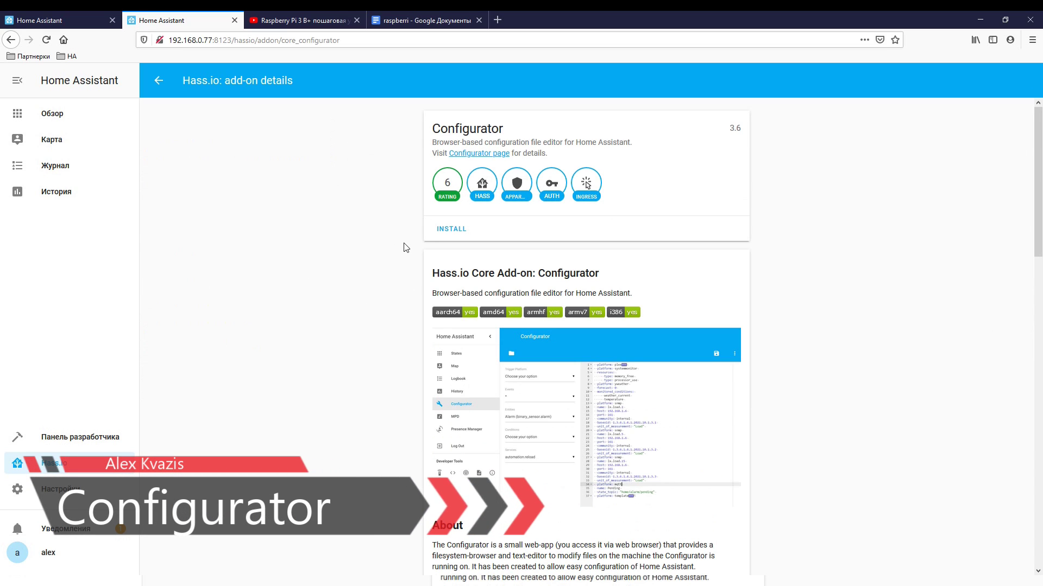
click(461, 230)
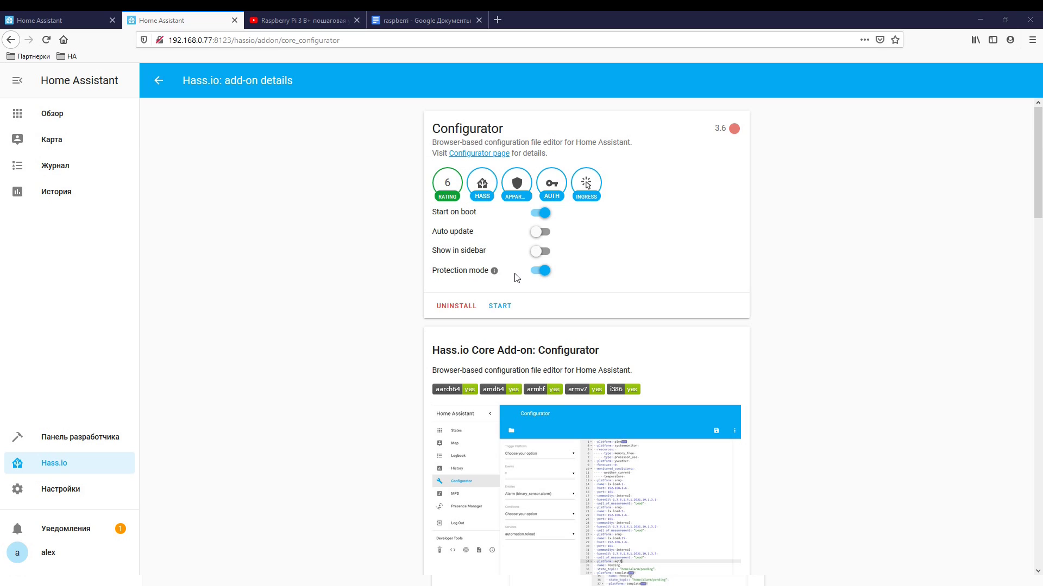
click(501, 309)
click(537, 252)
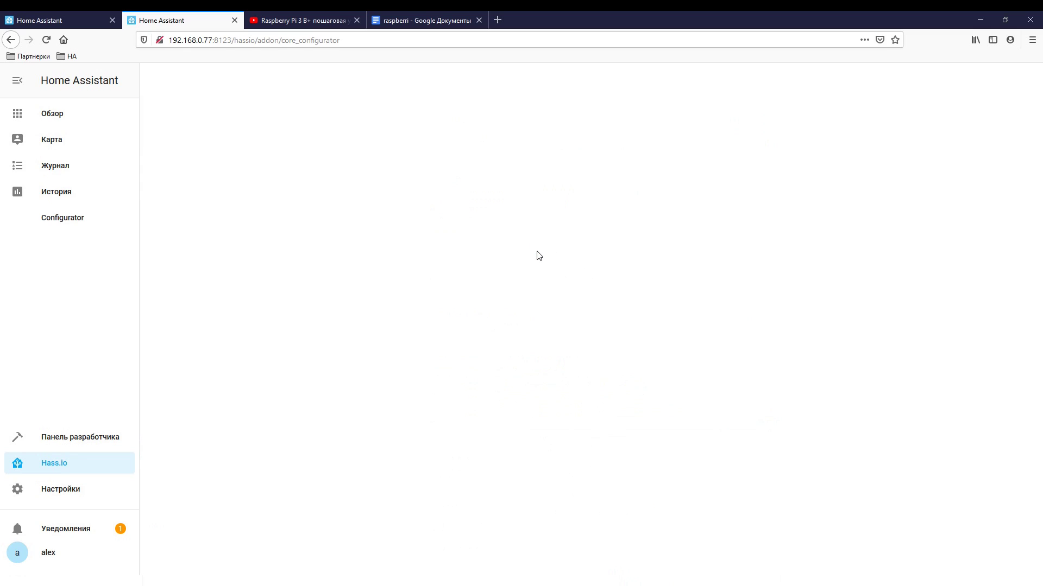
In Configurator, delete the trailing blank lines of configuration.yaml and save it.
click(55, 224)
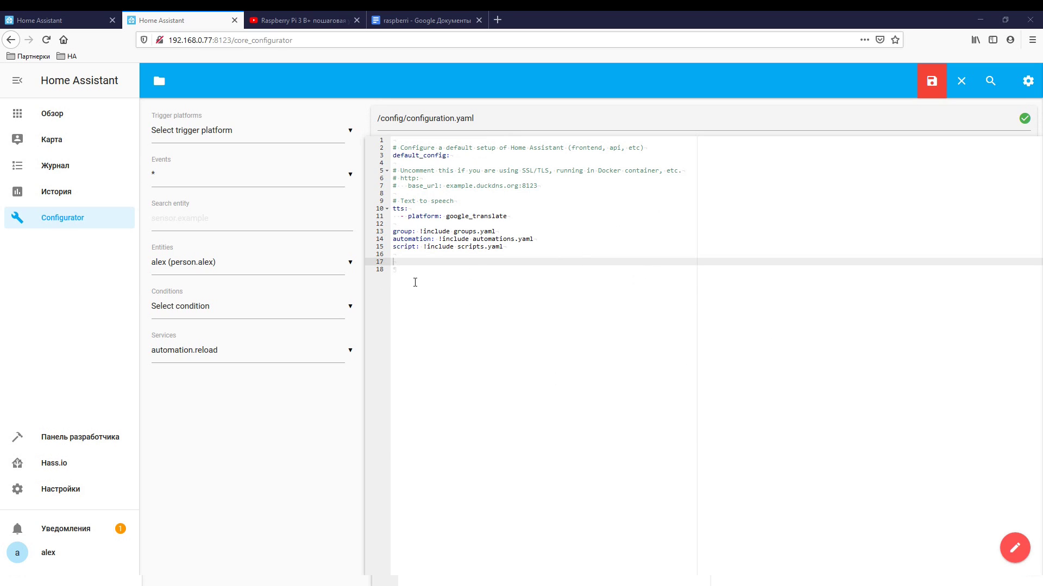
click(395, 273)
key(BackSpace)
key(BackSpace)
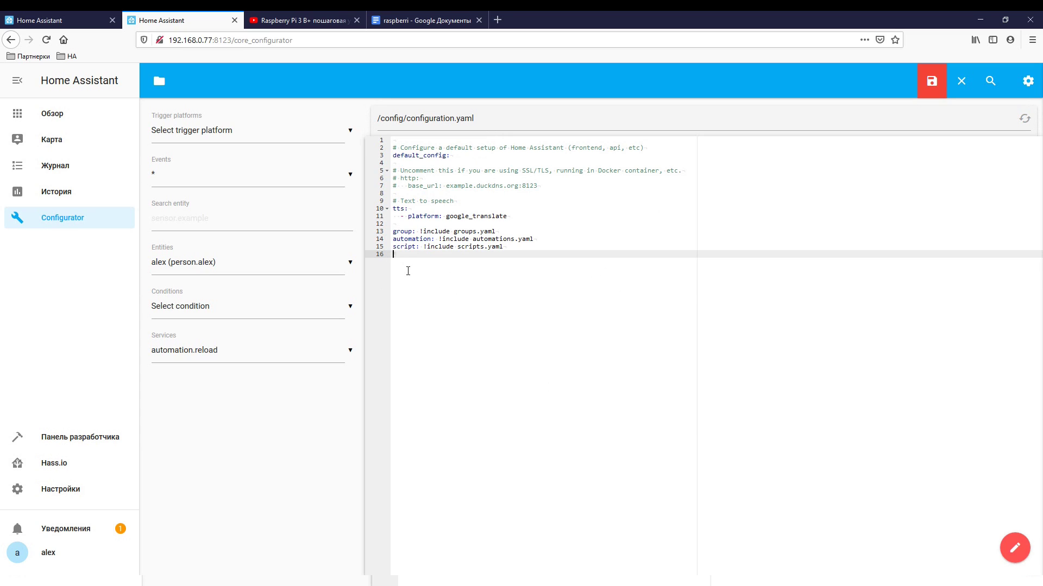
key(ctrl+s)
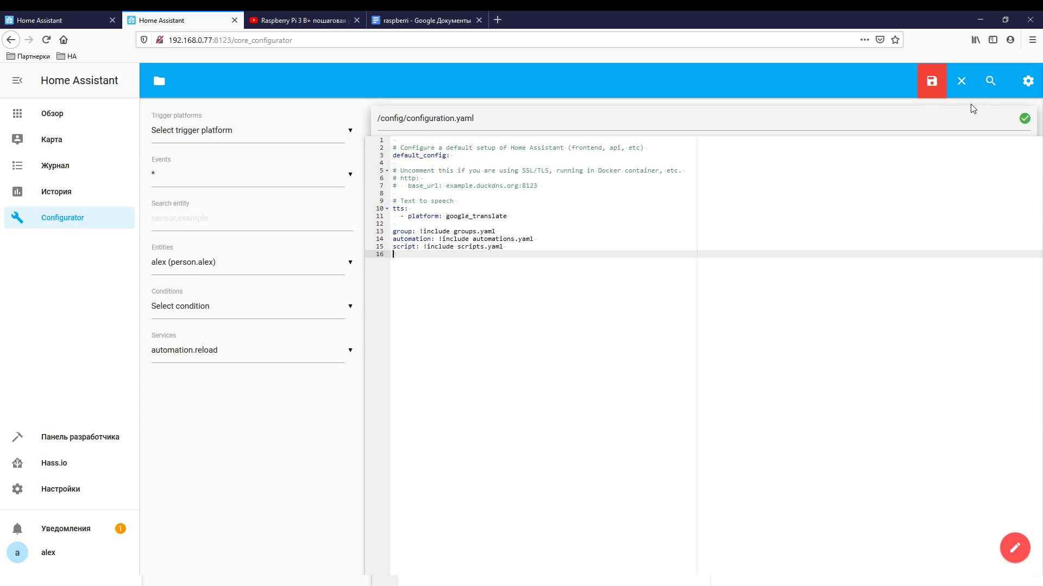
click(928, 87)
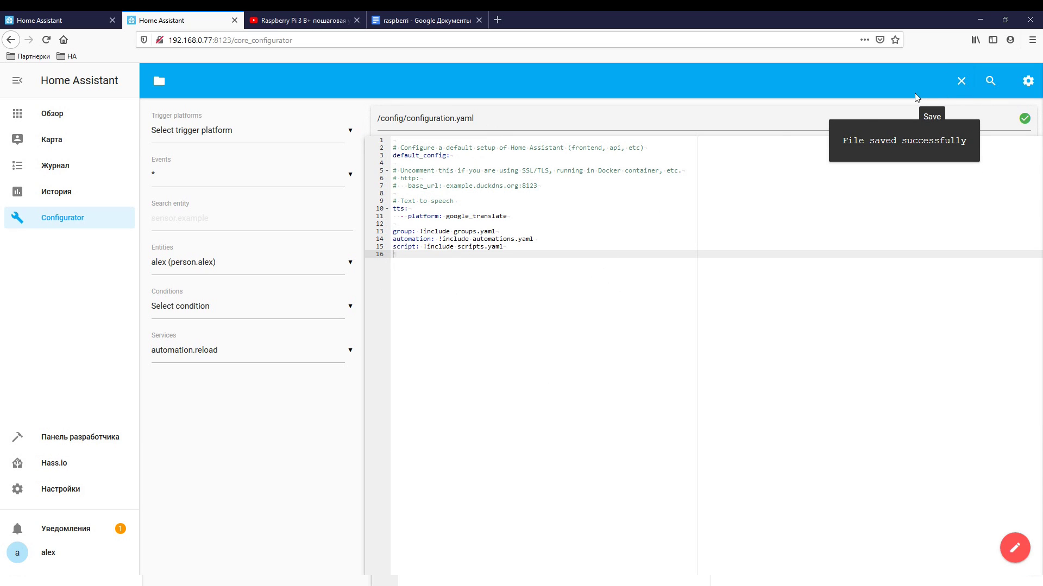
Type junk text 'dffgdd' on line 16 to see the YAML error, then delete it and save.
click(402, 256)
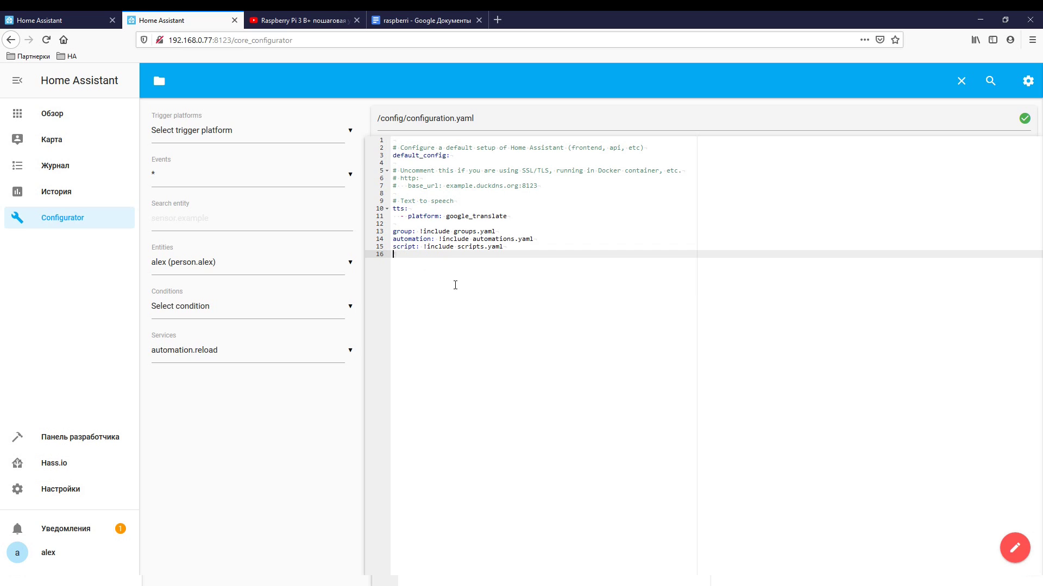
text(dffgdd)
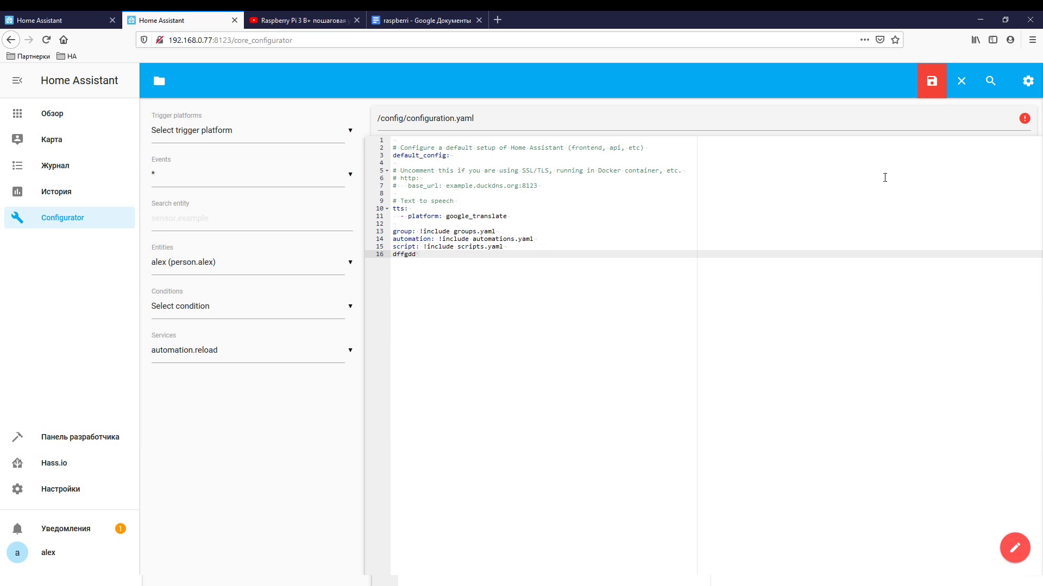
click(1025, 120)
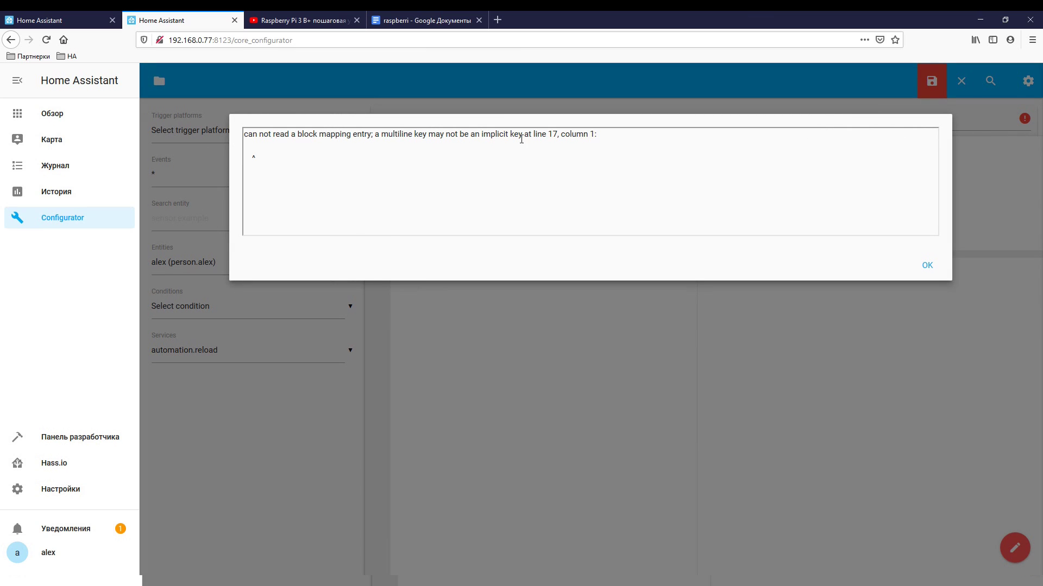
click(926, 266)
drag(419, 255, 382, 253)
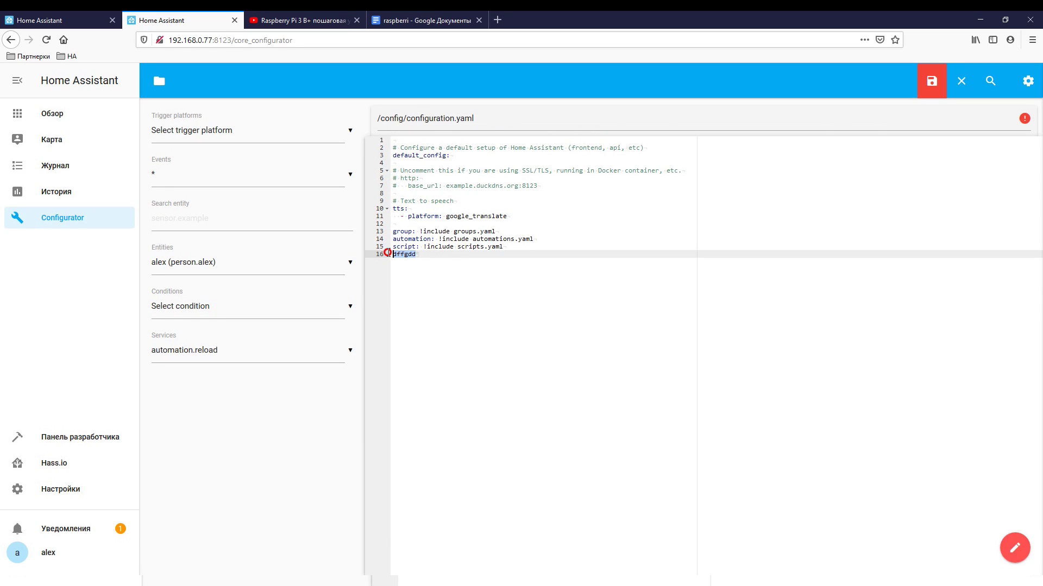
key(BackSpace)
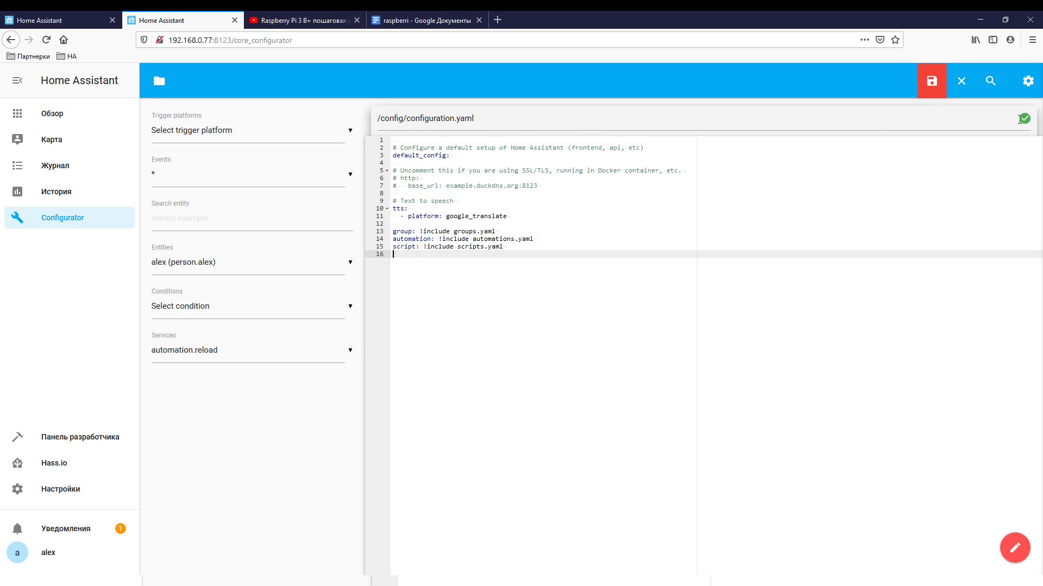
click(931, 86)
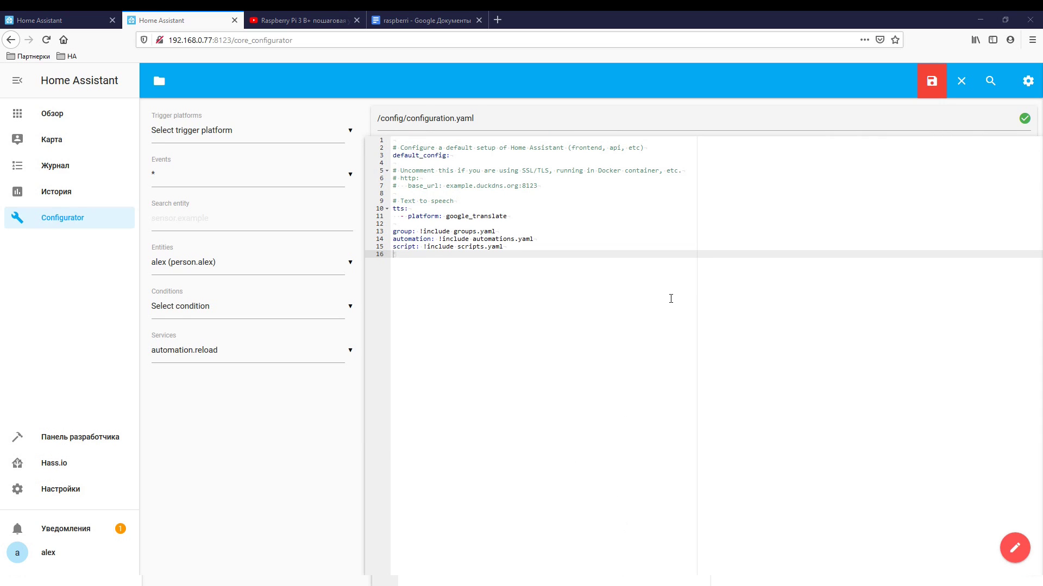
Test a duplicated 'script: !include scripts.yaml' line, remove it, save, and open Material Design Icons.
click(400, 254)
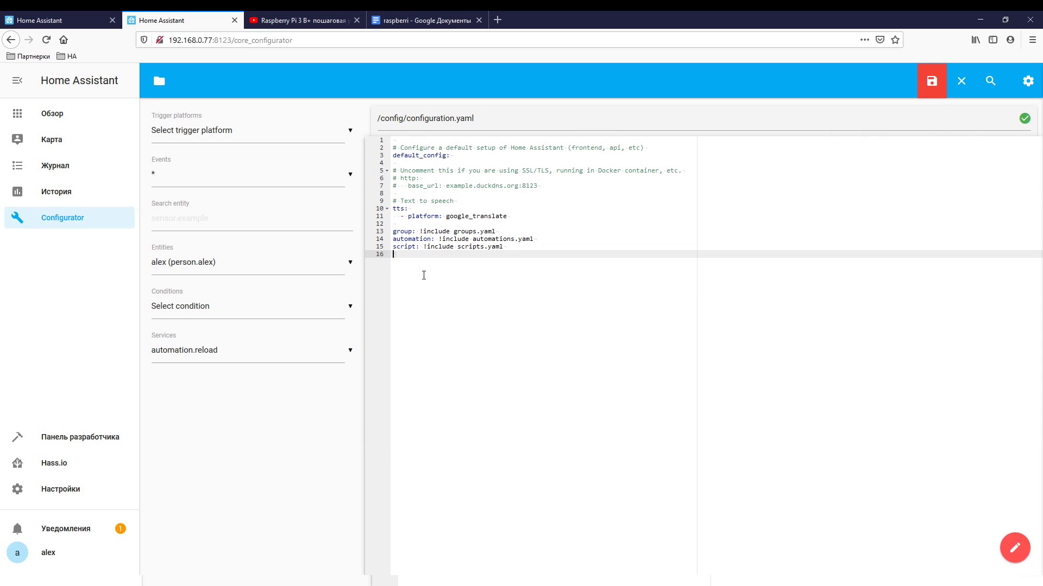
text(script: !include scripts.yaml)
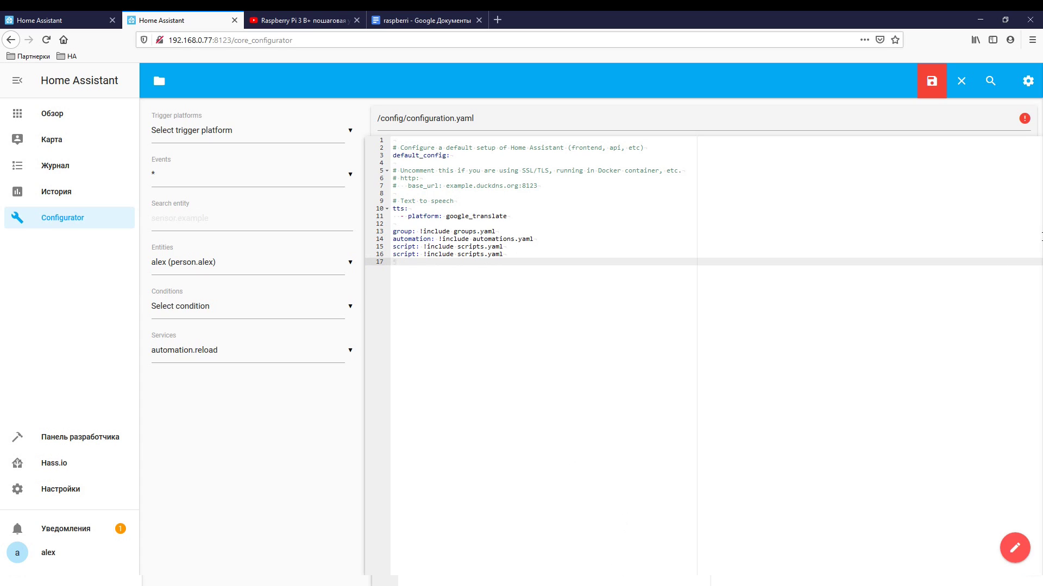
click(1025, 120)
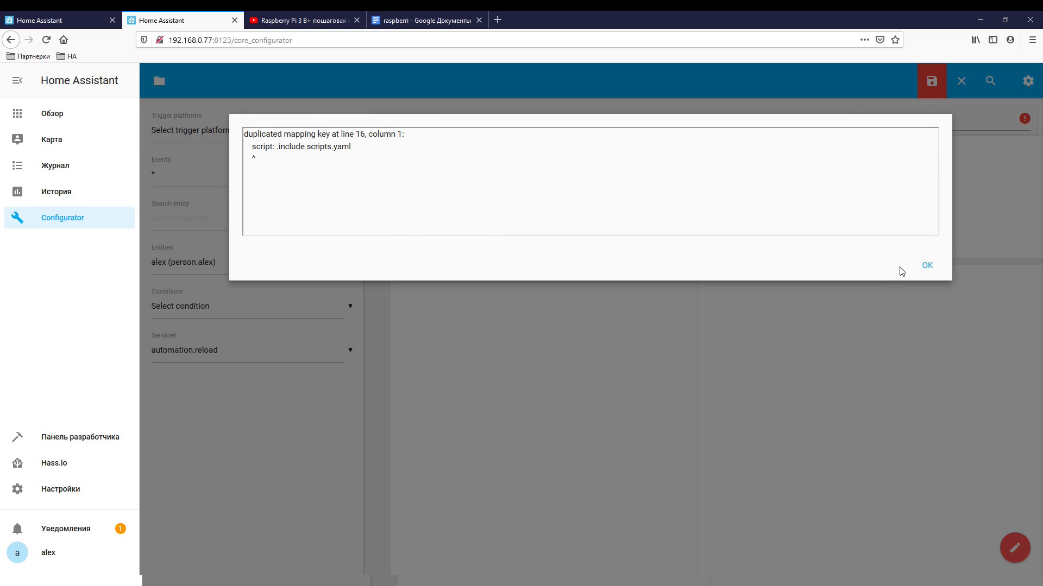
click(926, 265)
click(409, 254)
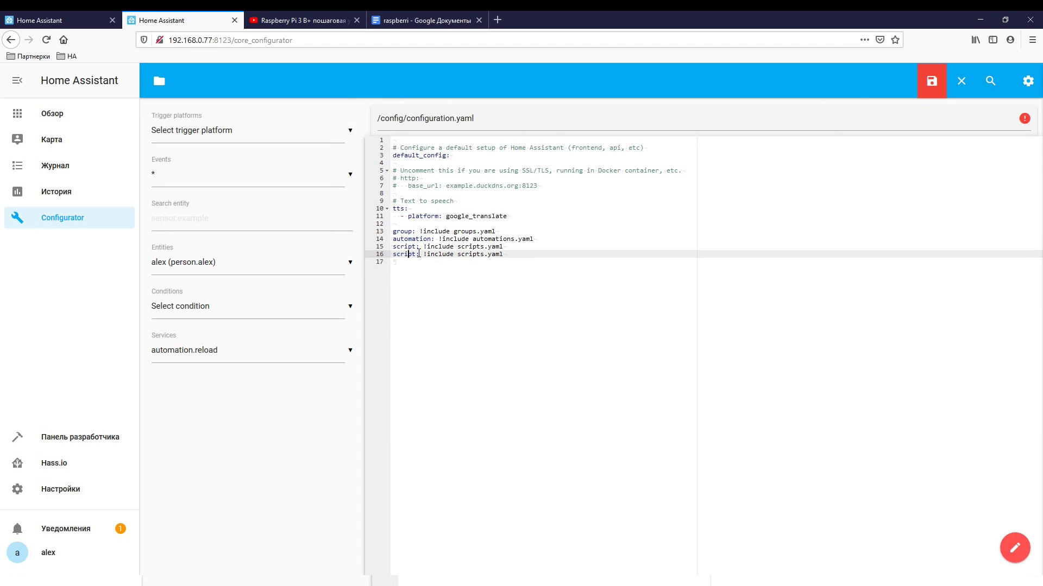
drag(512, 253, 316, 252)
key(Delete)
click(920, 95)
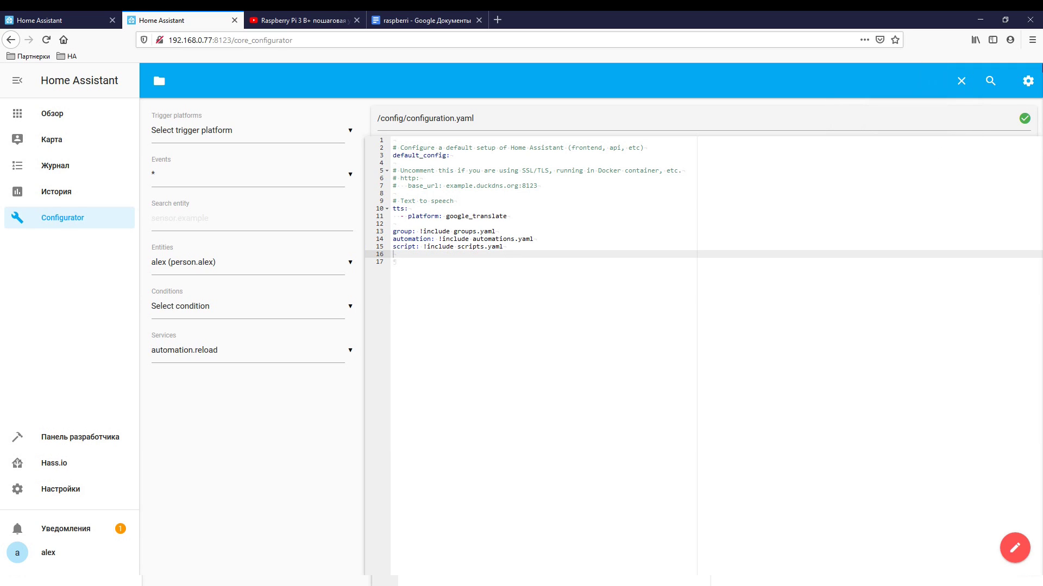
click(1028, 81)
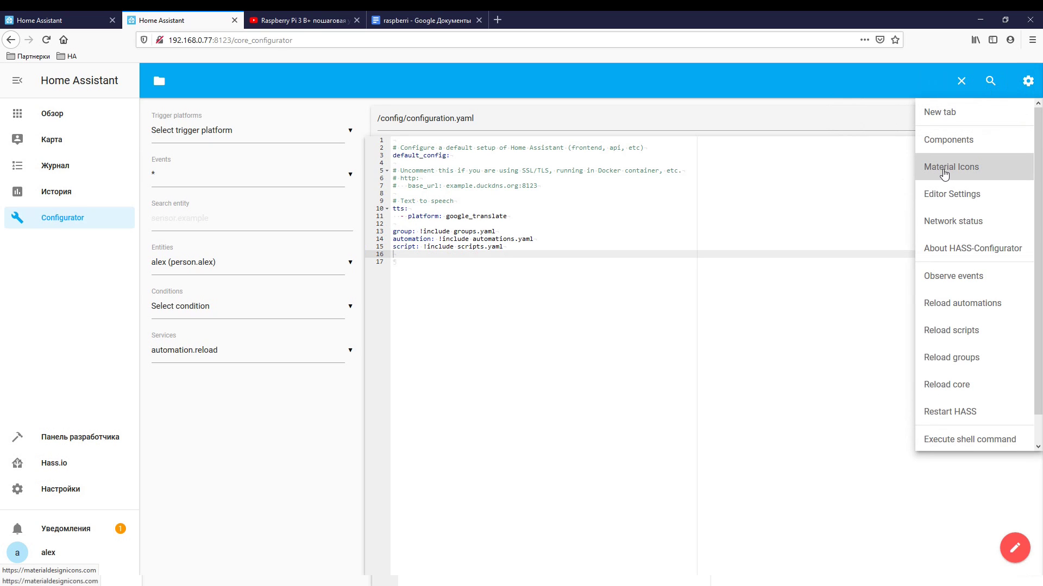
click(944, 173)
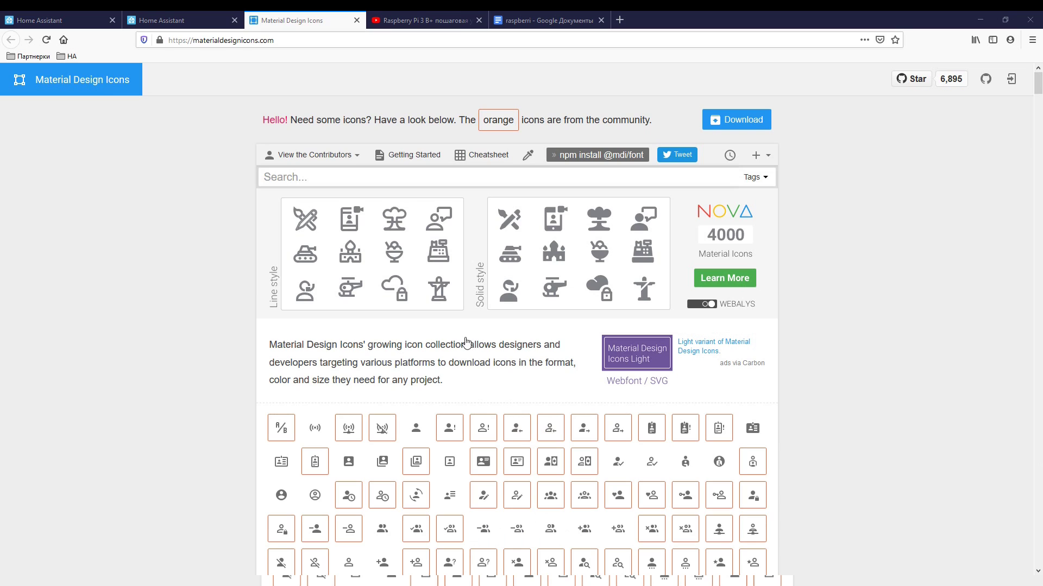
Glance at the Home Assistant tab, then return to browse the Material Design Icons page.
click(72, 15)
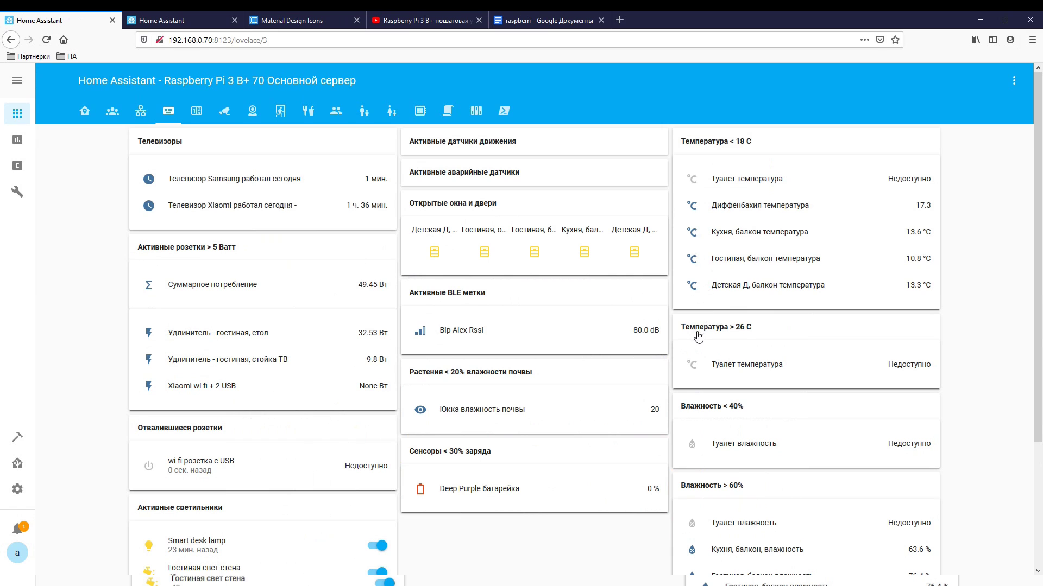
scroll(695, 332, down, 4)
scroll(808, 409, up, 4)
click(320, 21)
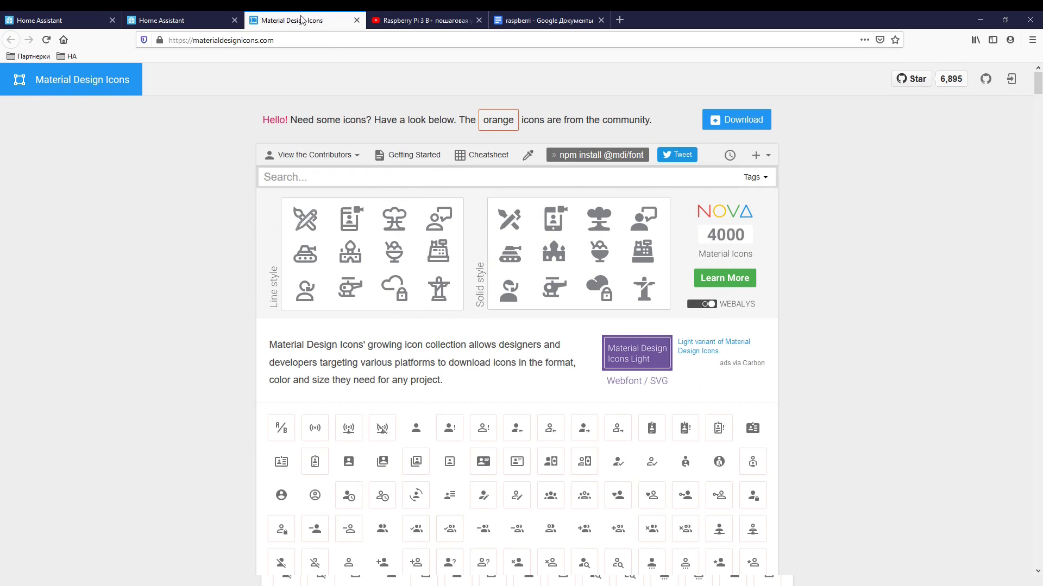
scroll(556, 440, down, 10)
scroll(556, 440, down, 5)
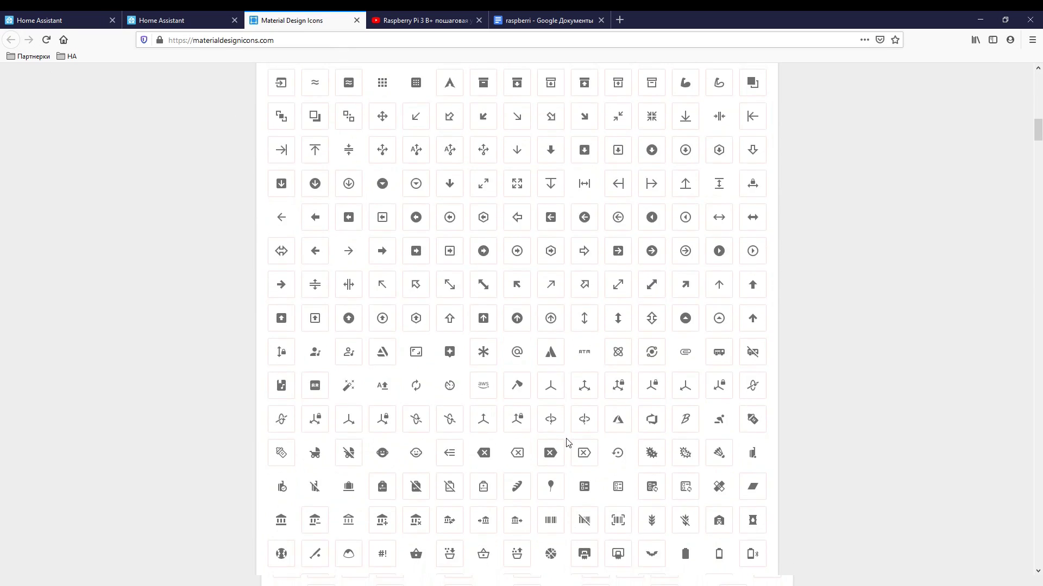
scroll(554, 434, up, 15)
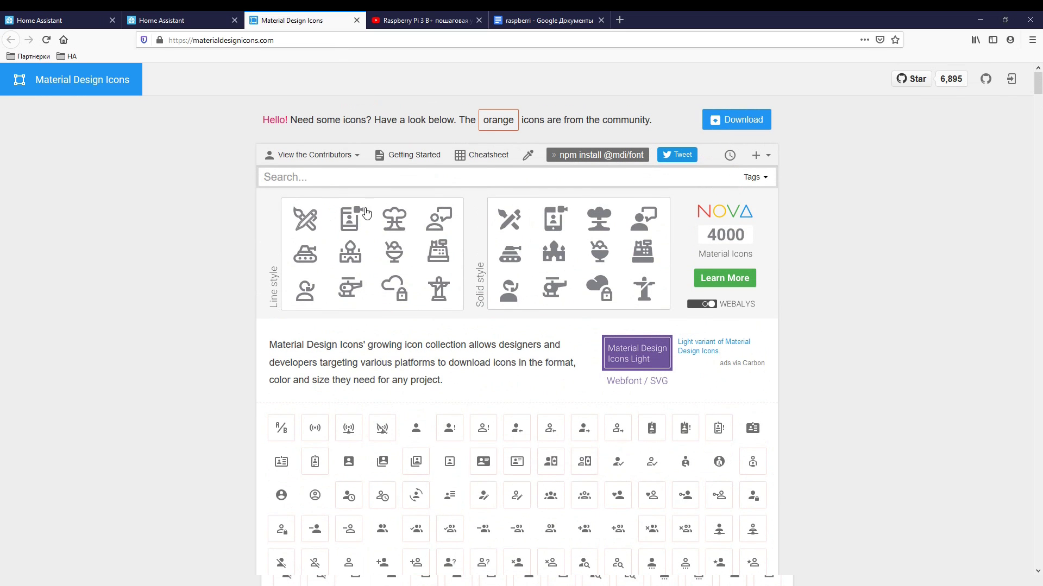
Search icons for 'powe', select the power-standby icon's name, and return to the editor.
click(296, 178)
text(powe)
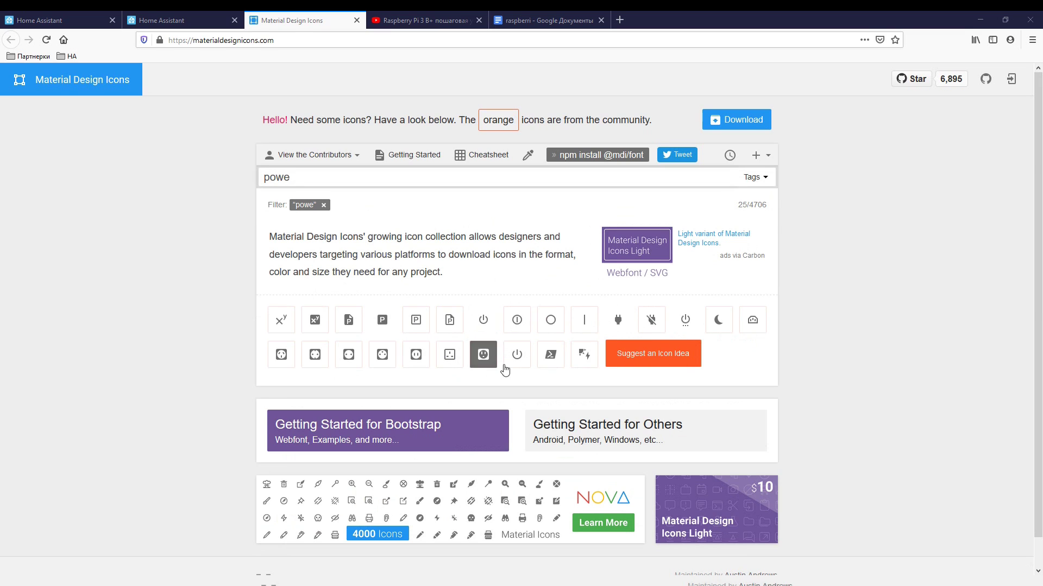
click(523, 354)
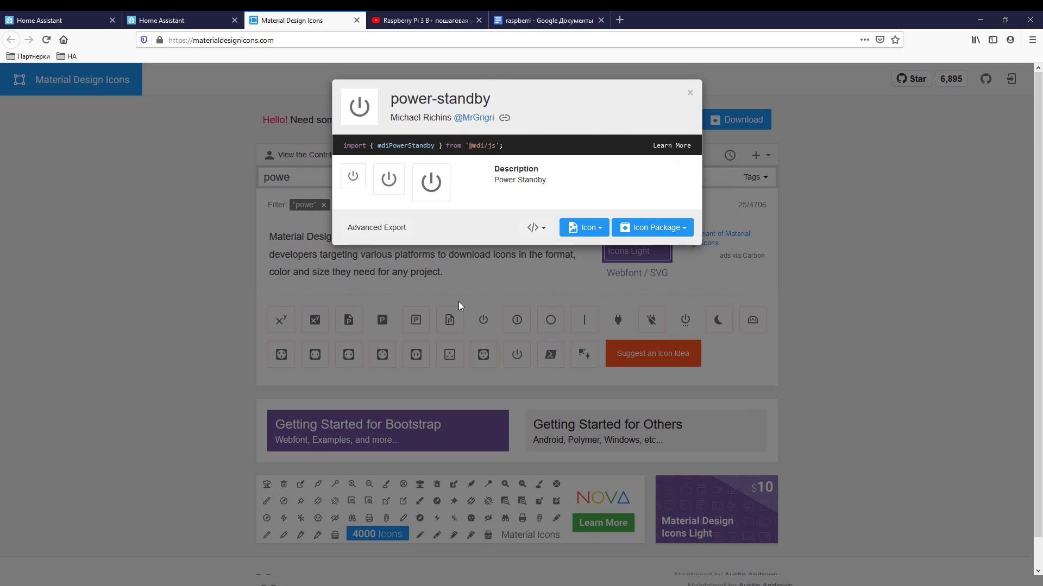
drag(506, 97, 388, 99)
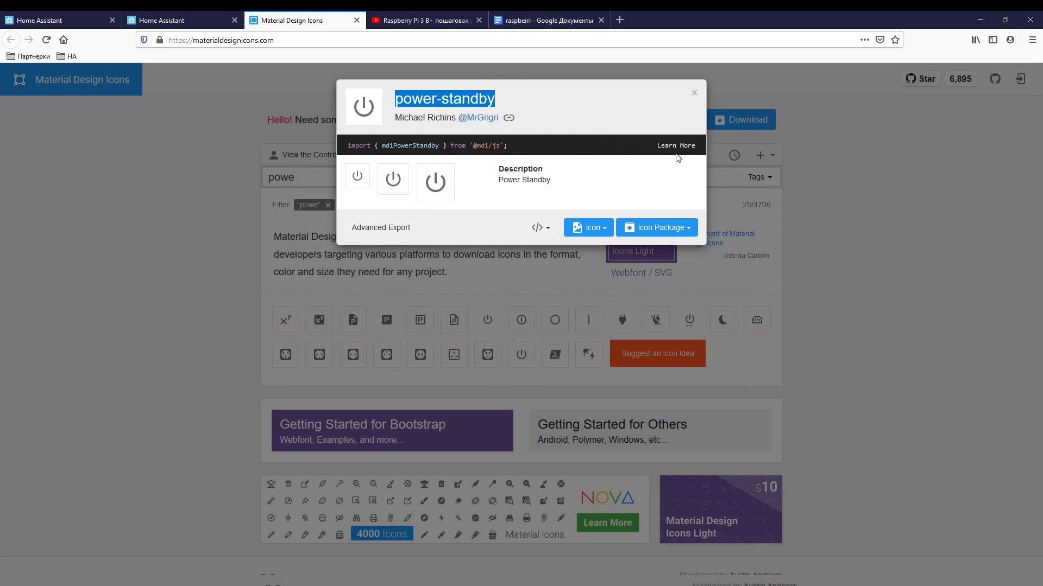
click(693, 93)
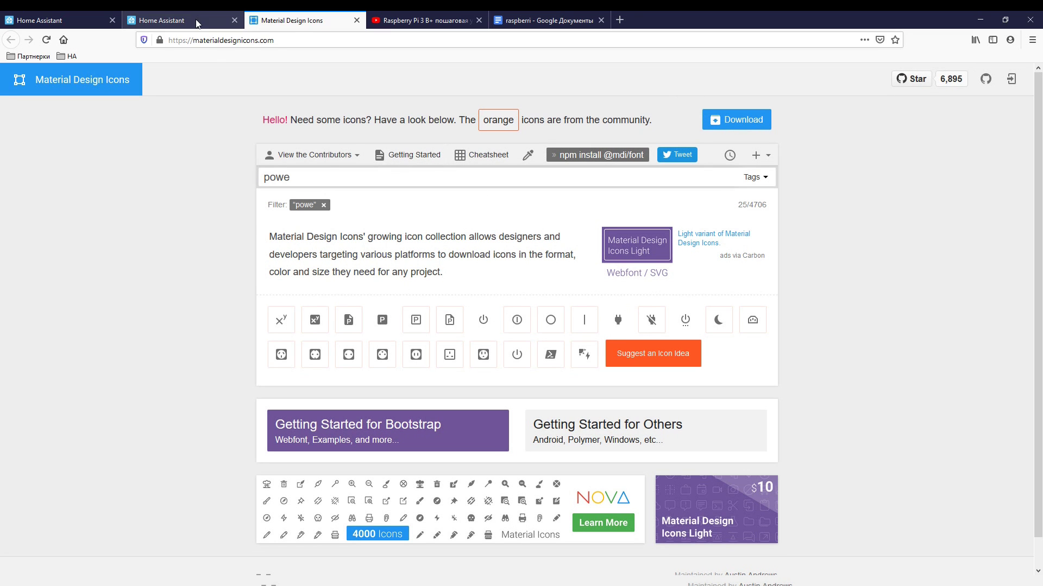
click(189, 20)
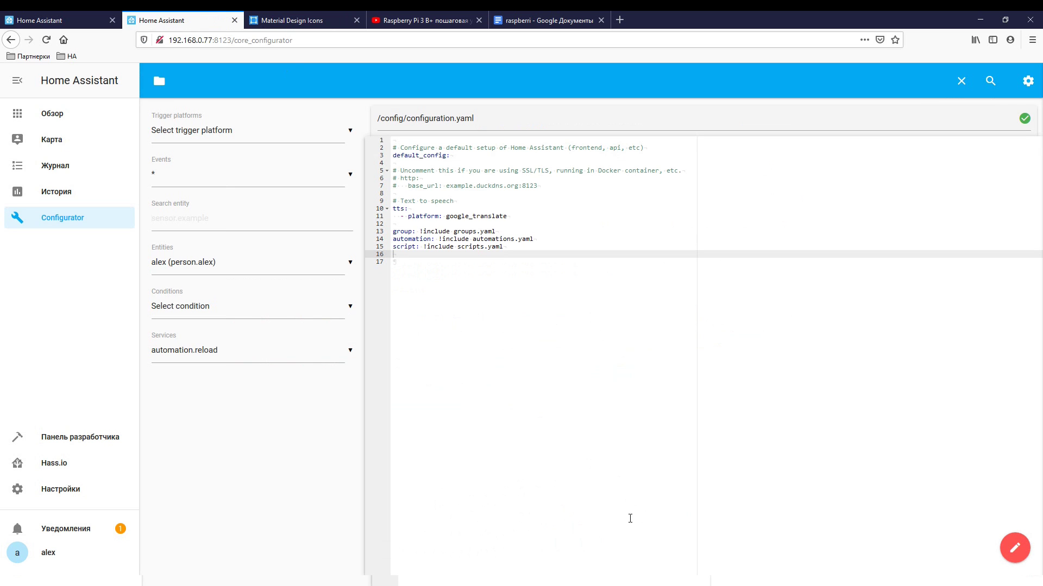
click(829, 261)
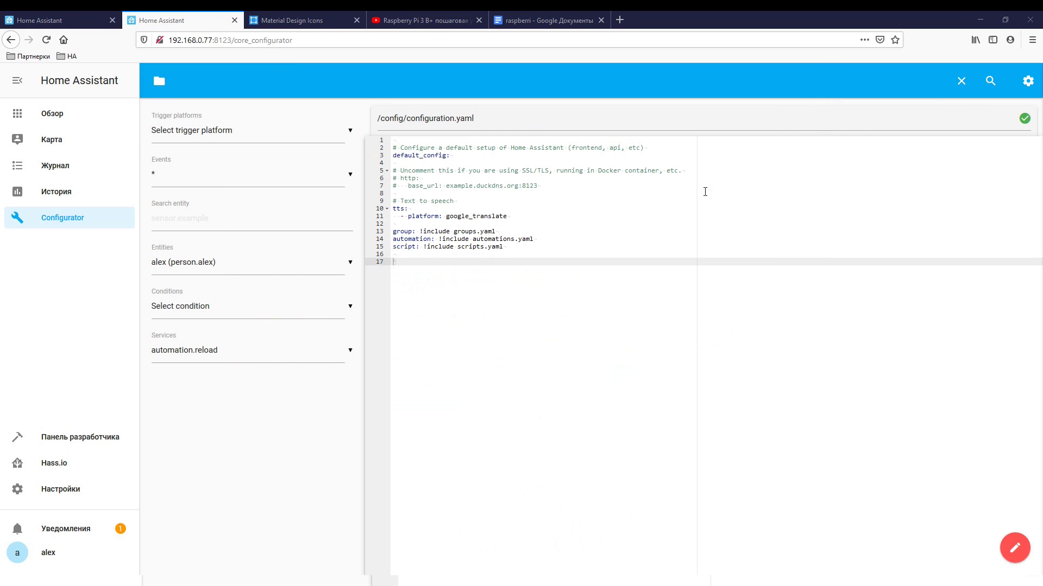
click(1028, 80)
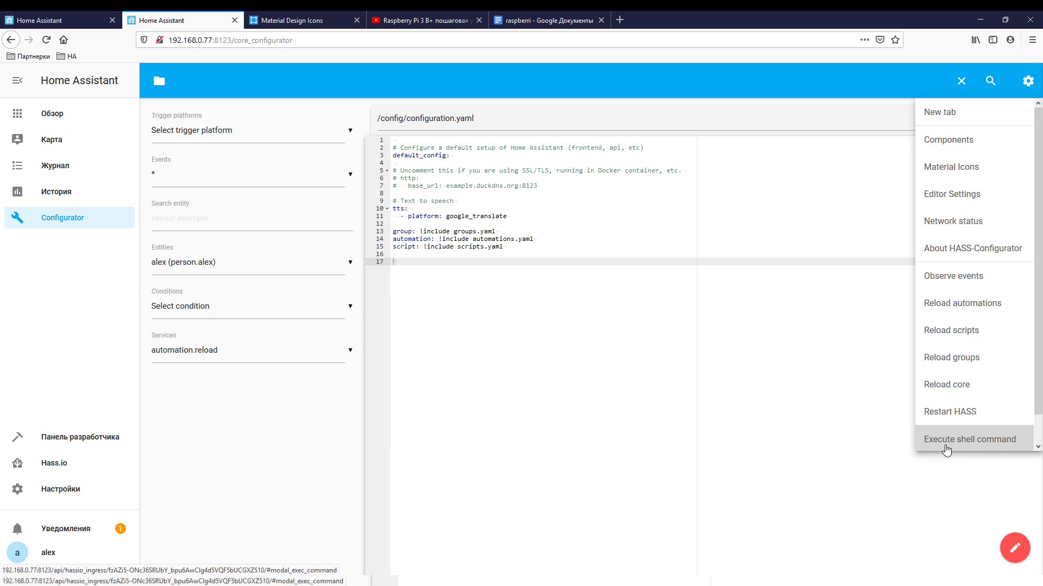
click(960, 194)
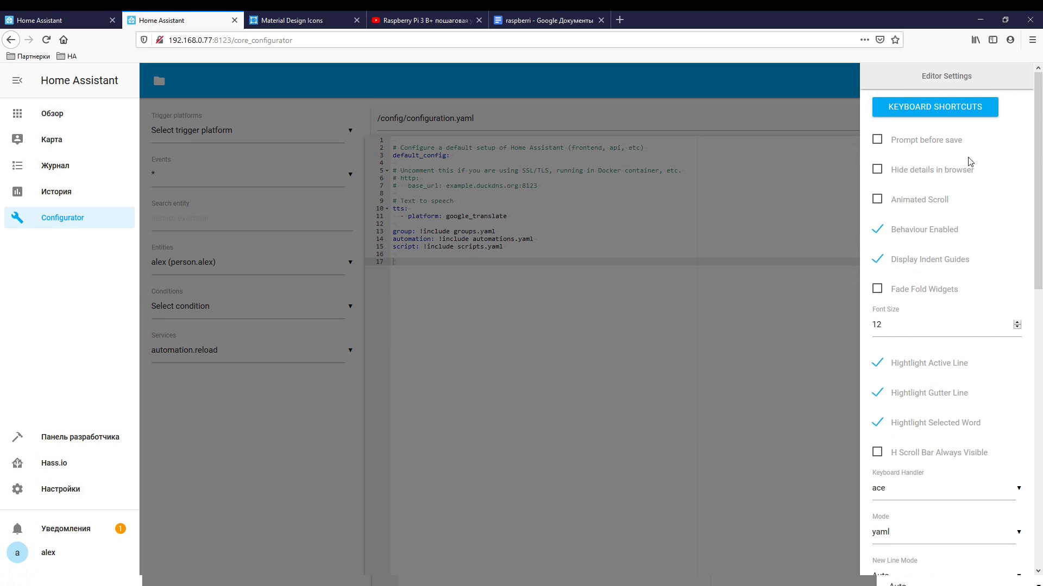
scroll(967, 162, down, 9)
scroll(982, 239, down, 3)
scroll(977, 286, up, 12)
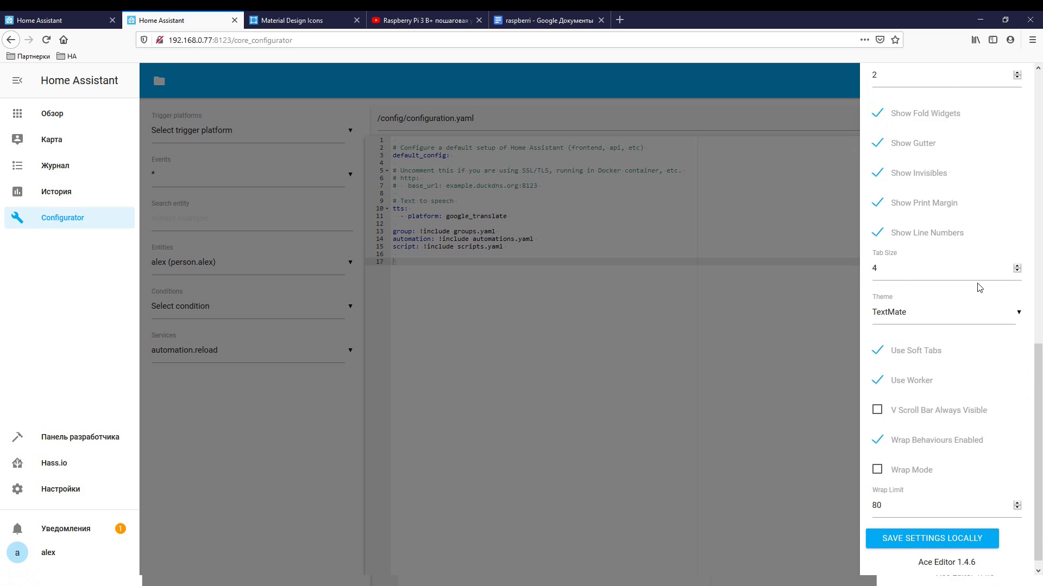
click(957, 108)
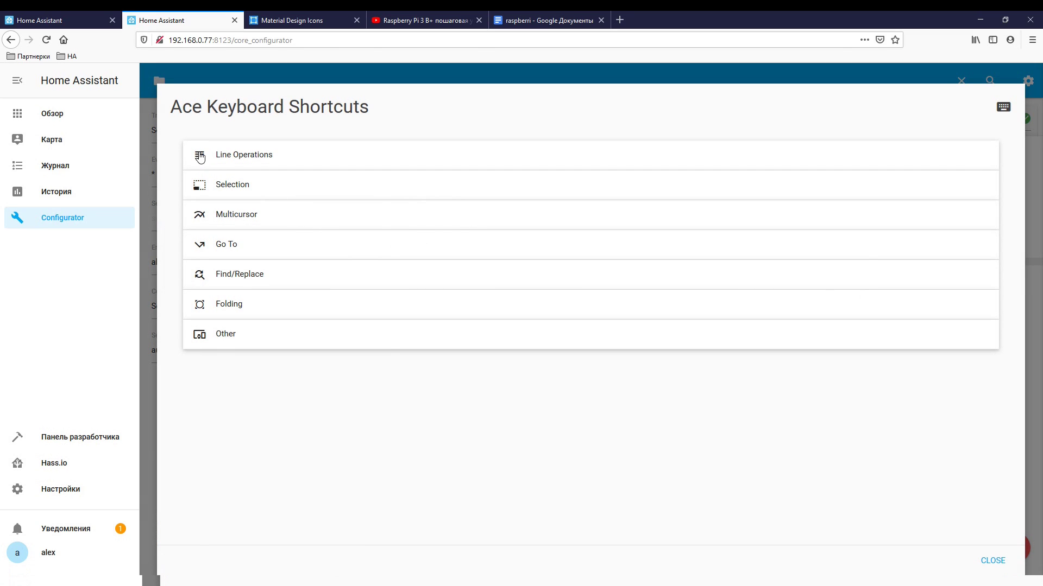
click(202, 157)
scroll(637, 274, down, 4)
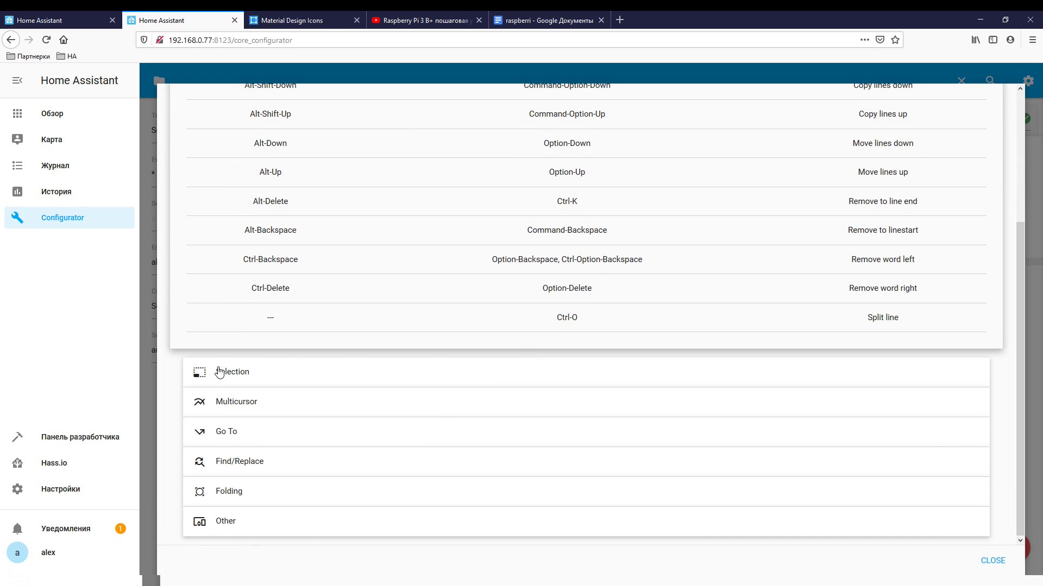
click(219, 373)
scroll(399, 315, down, 5)
scroll(399, 314, down, 5)
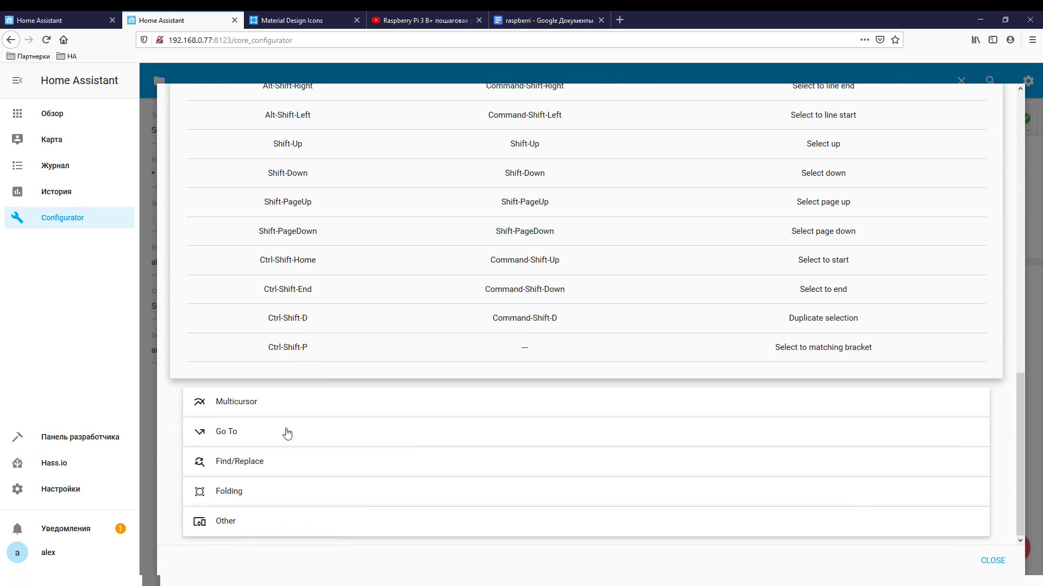
click(234, 408)
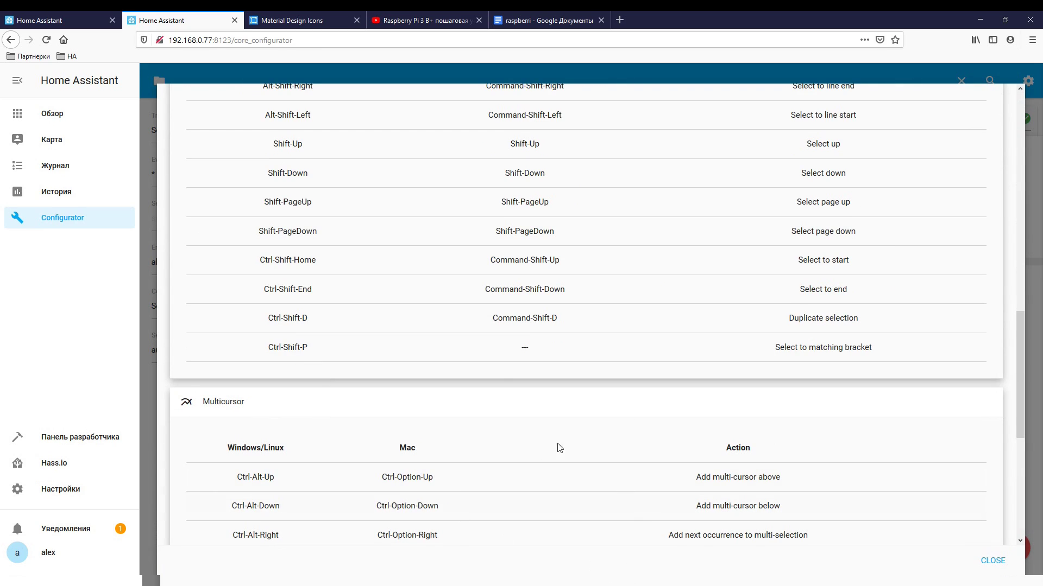
scroll(674, 364, up, 7)
scroll(669, 350, up, 7)
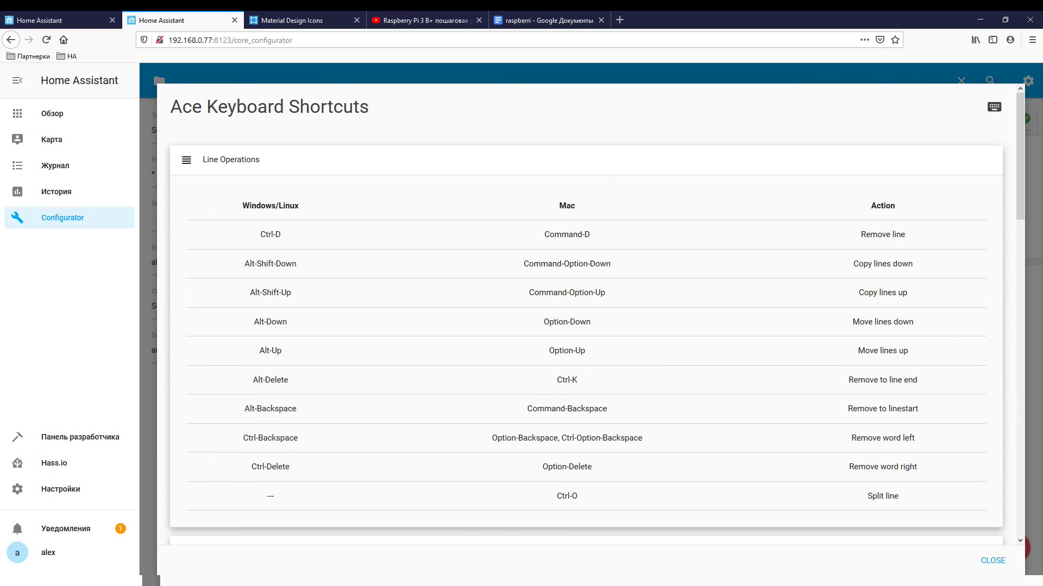
click(994, 561)
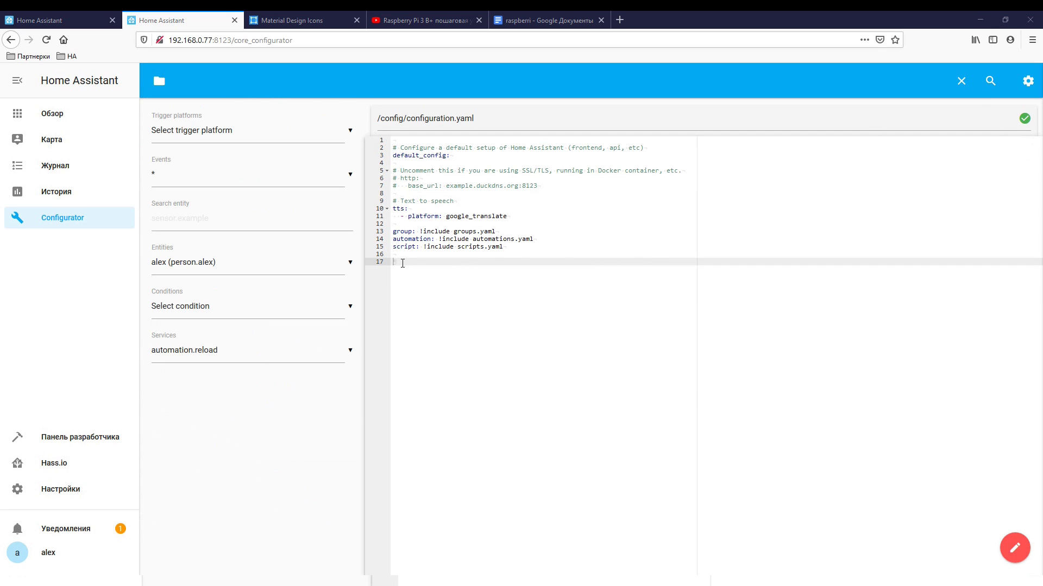
Comment and uncomment the group, automation and script include lines 13–15, then save configuration.yaml.
drag(505, 247, 381, 237)
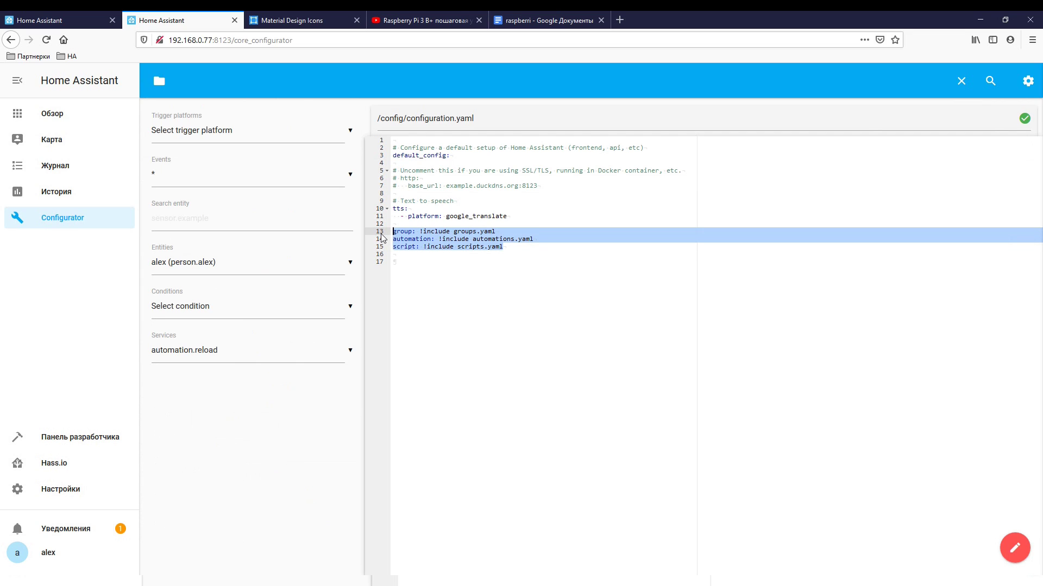
key(ctrl+slash)
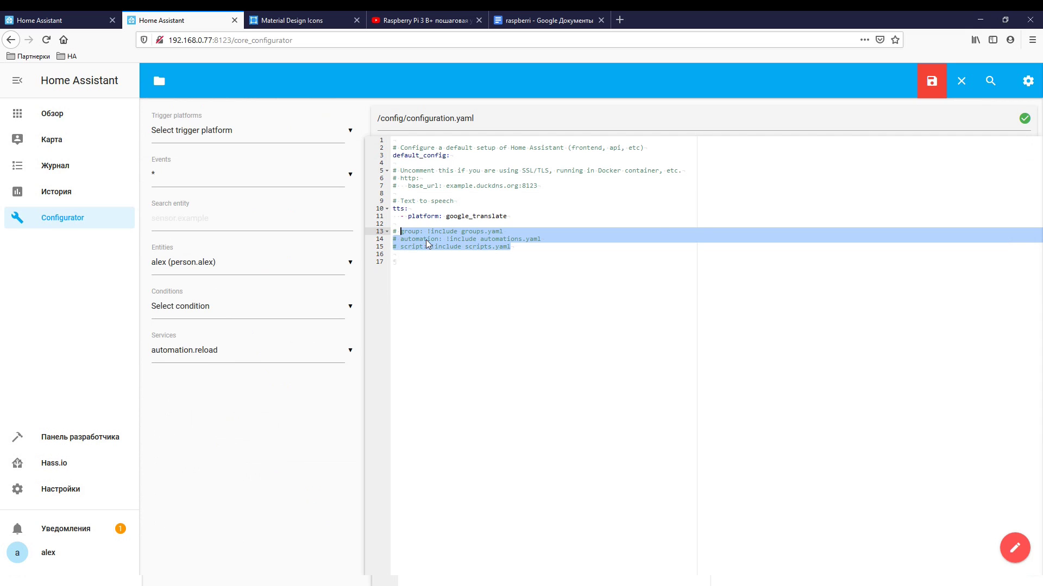
drag(511, 247, 384, 232)
key(ctrl+slash)
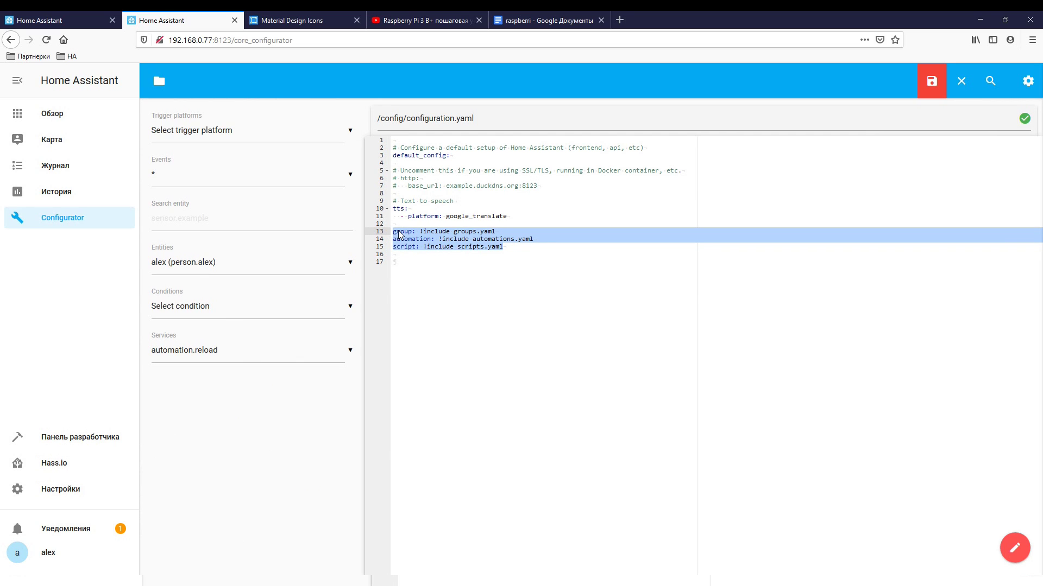
click(400, 232)
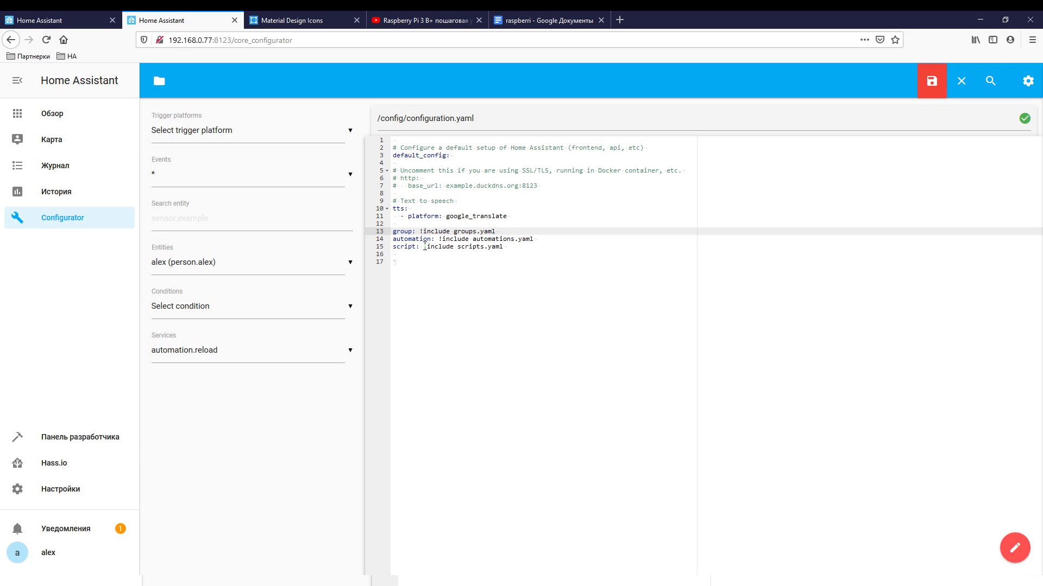
click(935, 86)
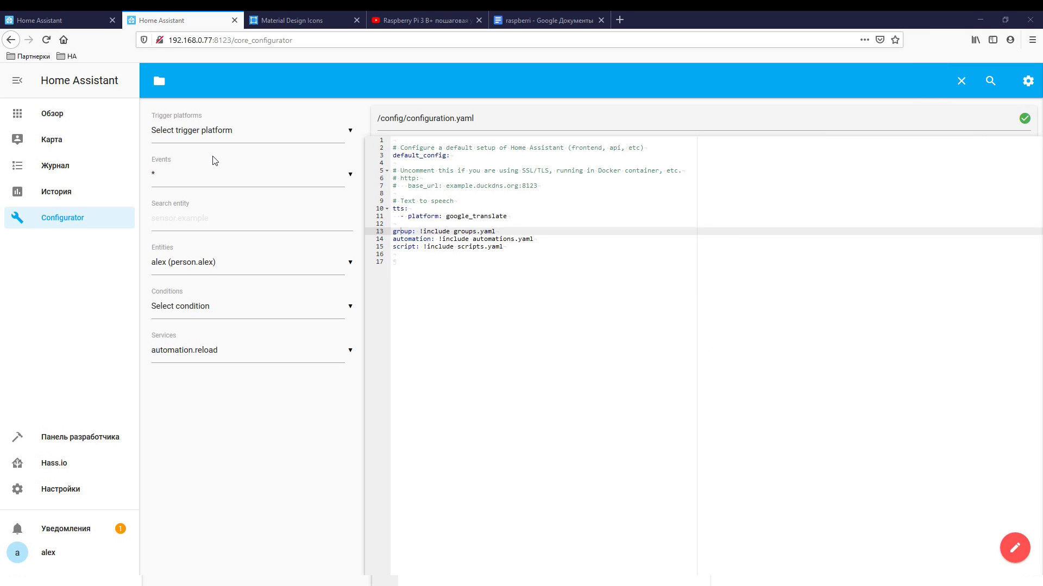
click(62, 465)
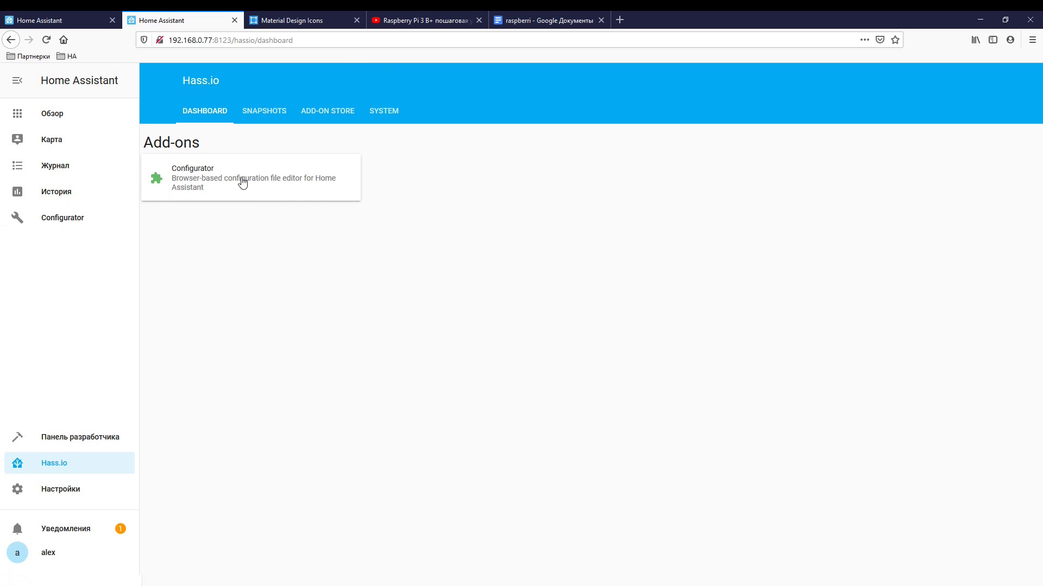
Peek at the installed Configurator add-on, then return and switch to the ADD-ON STORE.
click(226, 179)
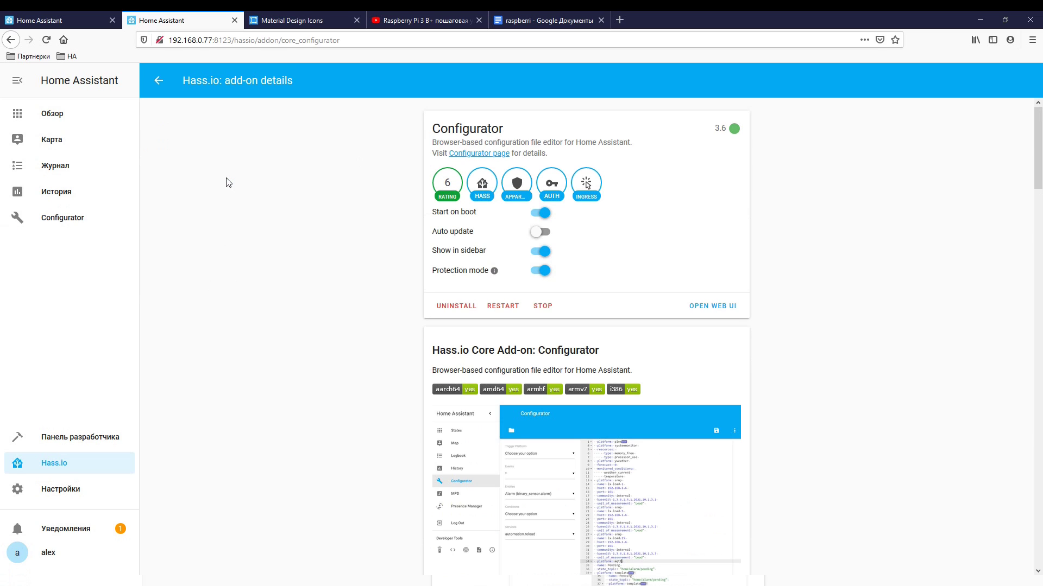
click(154, 86)
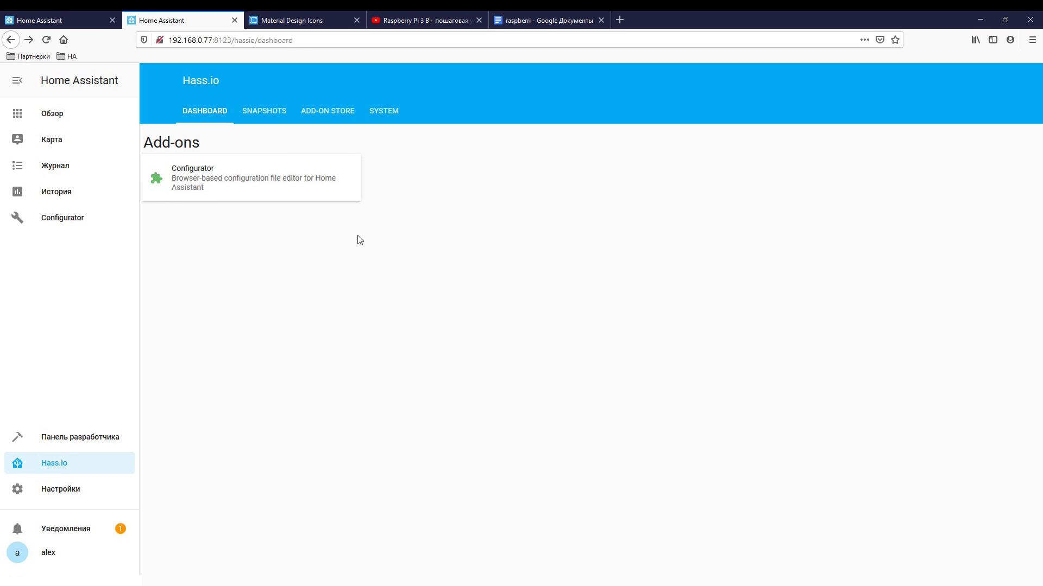
click(319, 110)
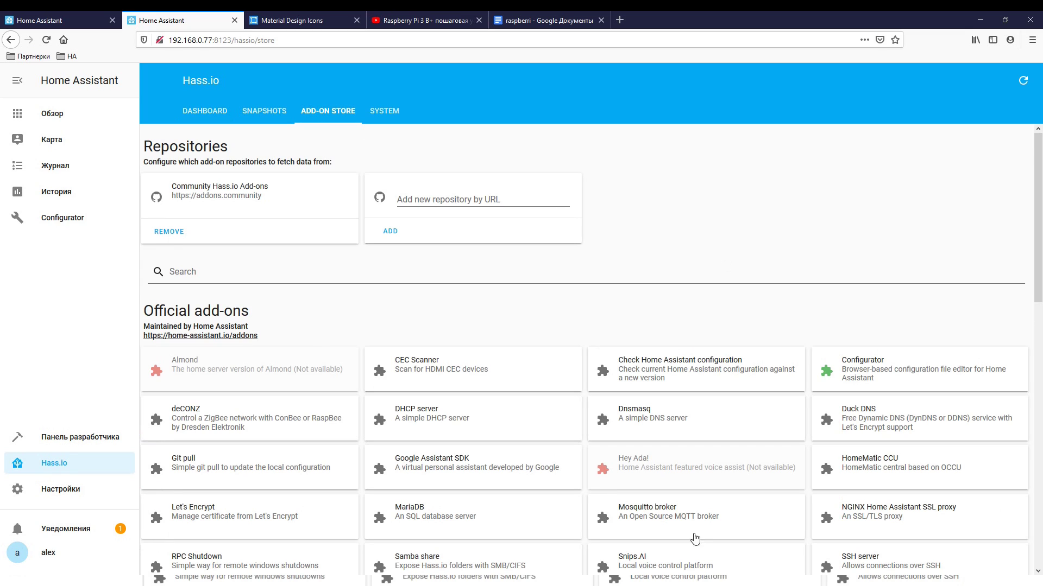
Open the Mosquitto broker add-on from the add-on store and install it.
click(683, 520)
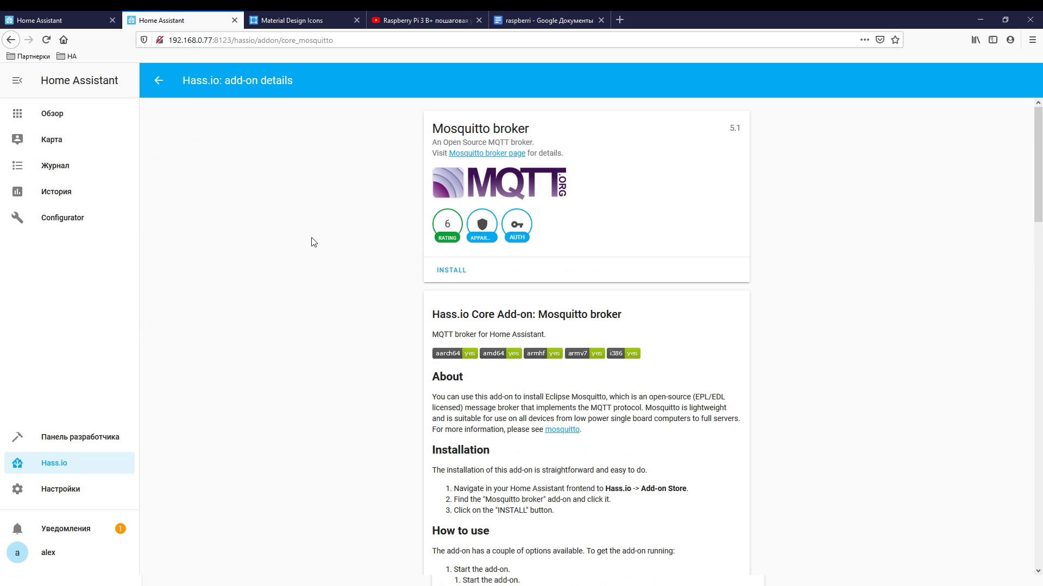
click(159, 81)
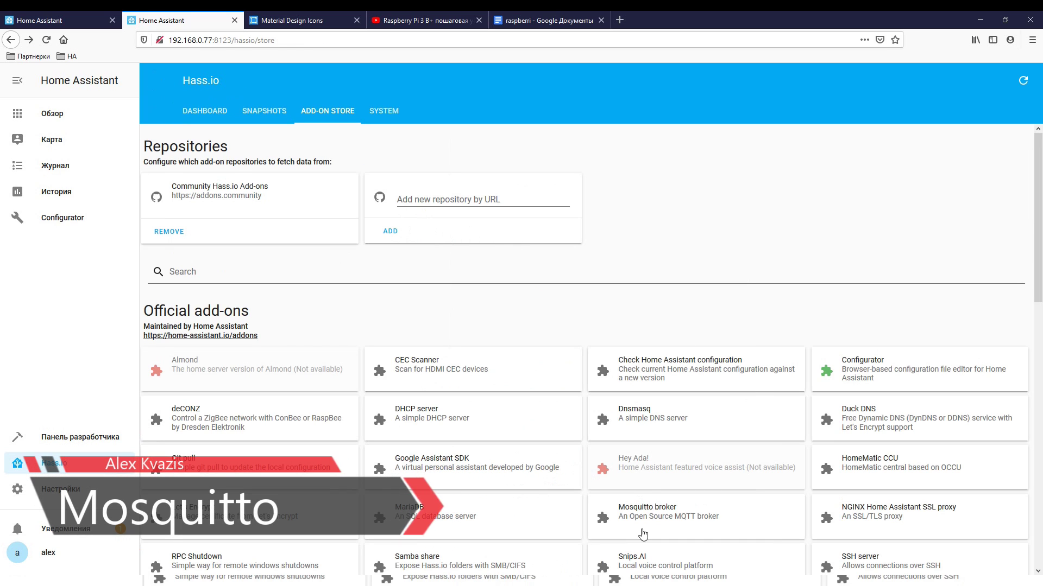
click(660, 522)
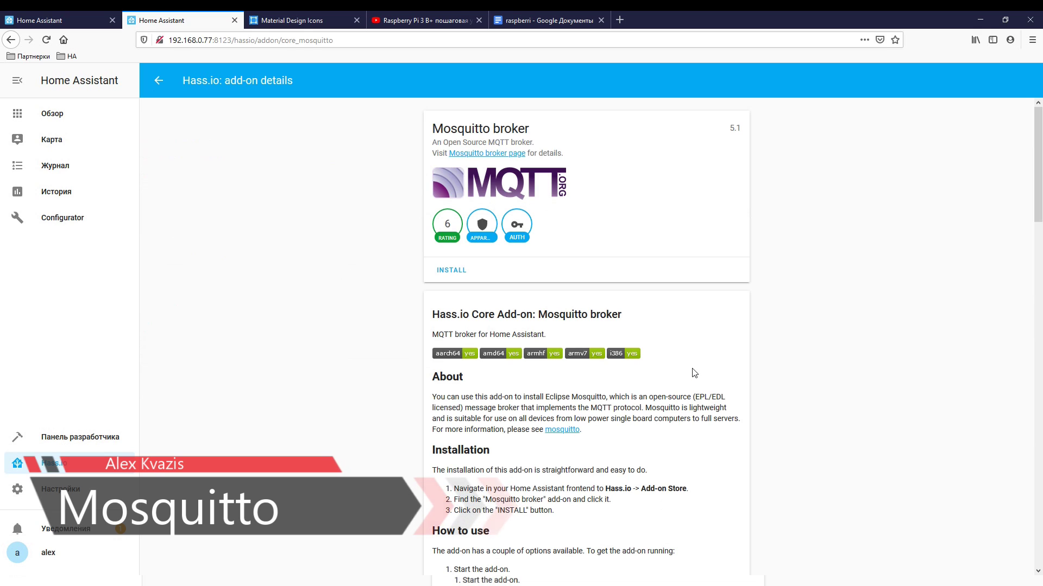
click(469, 270)
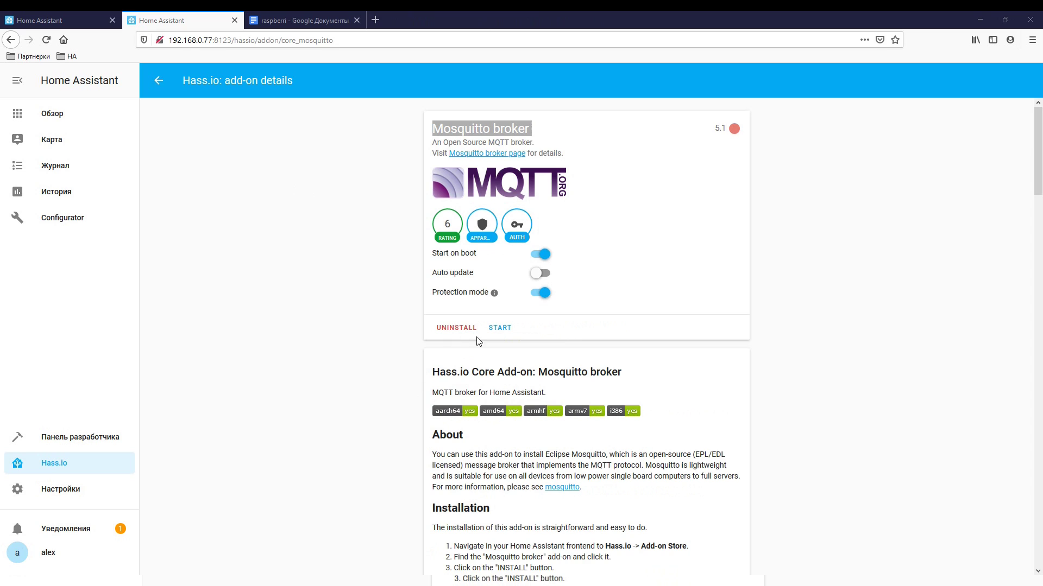
Scroll down to the Mosquitto Config box and select its whole JSON.
scroll(551, 321, down, 8)
scroll(552, 321, down, 15)
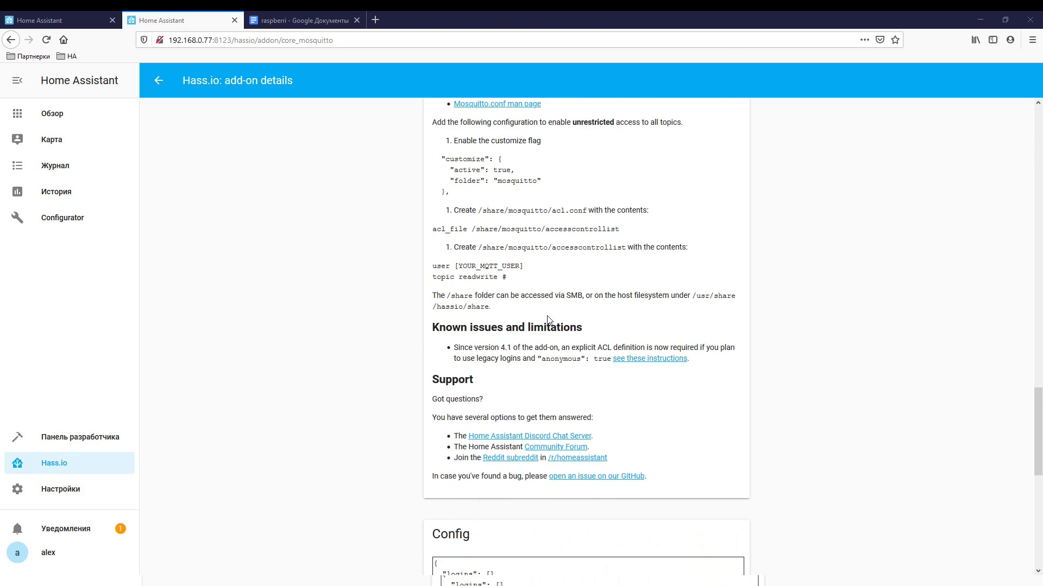
scroll(547, 320, down, 5)
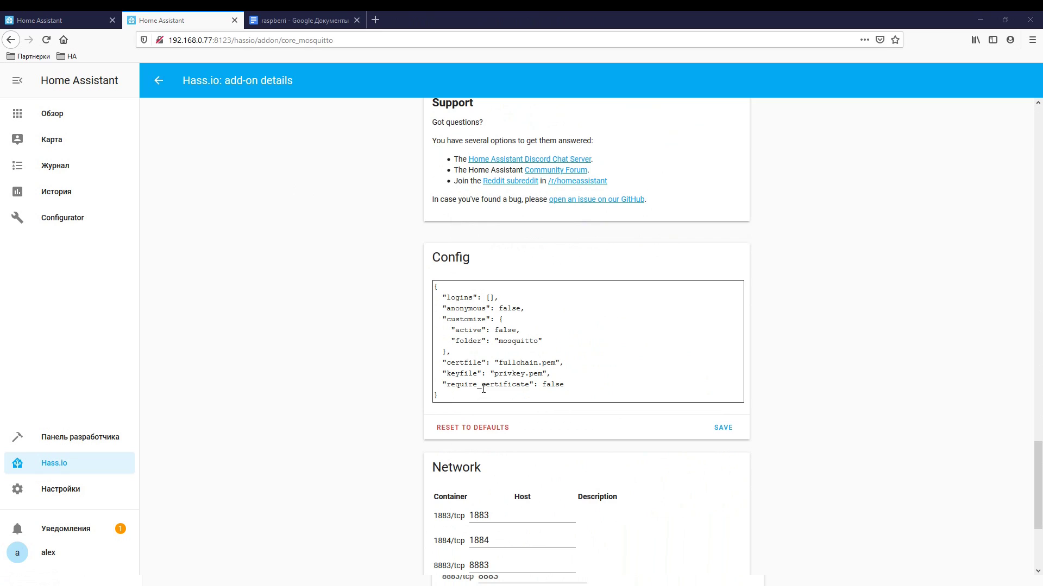
drag(454, 396, 377, 282)
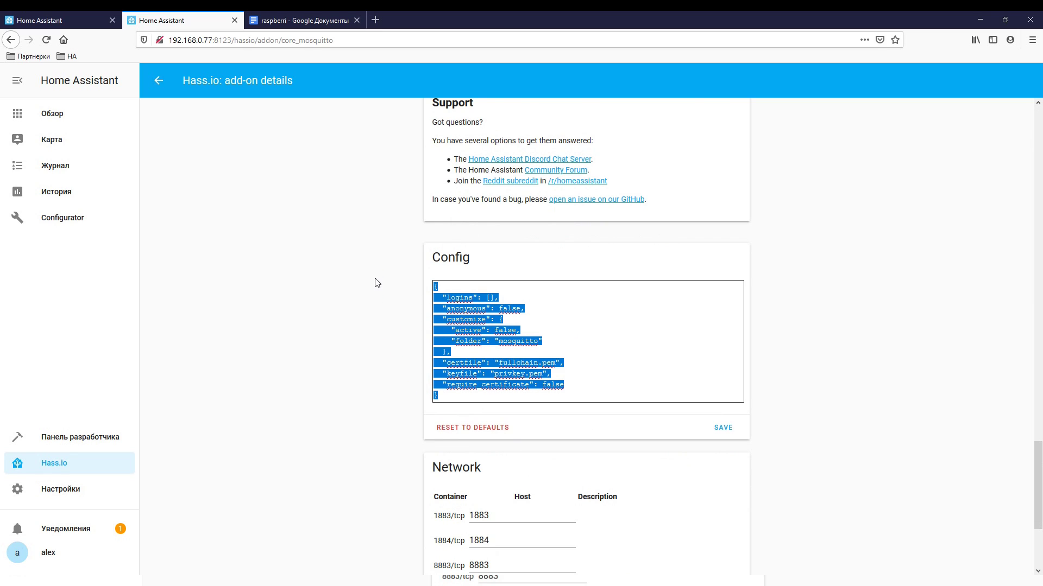
Replace the Mosquitto Config JSON with the pasted version containing a username and password login.
click(452, 386)
drag(458, 399, 379, 272)
key(ctrl+v)
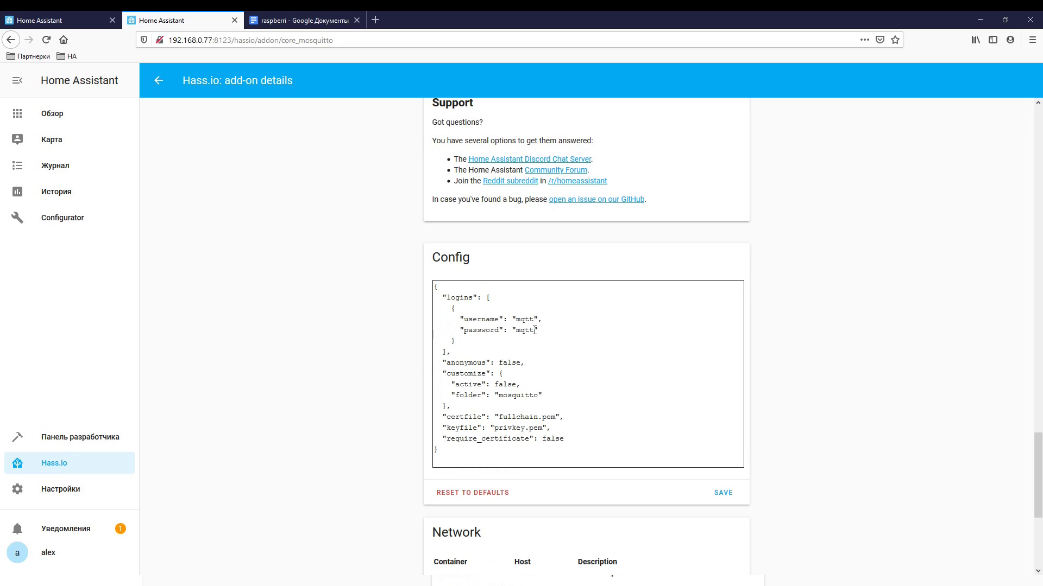
drag(548, 331, 414, 321)
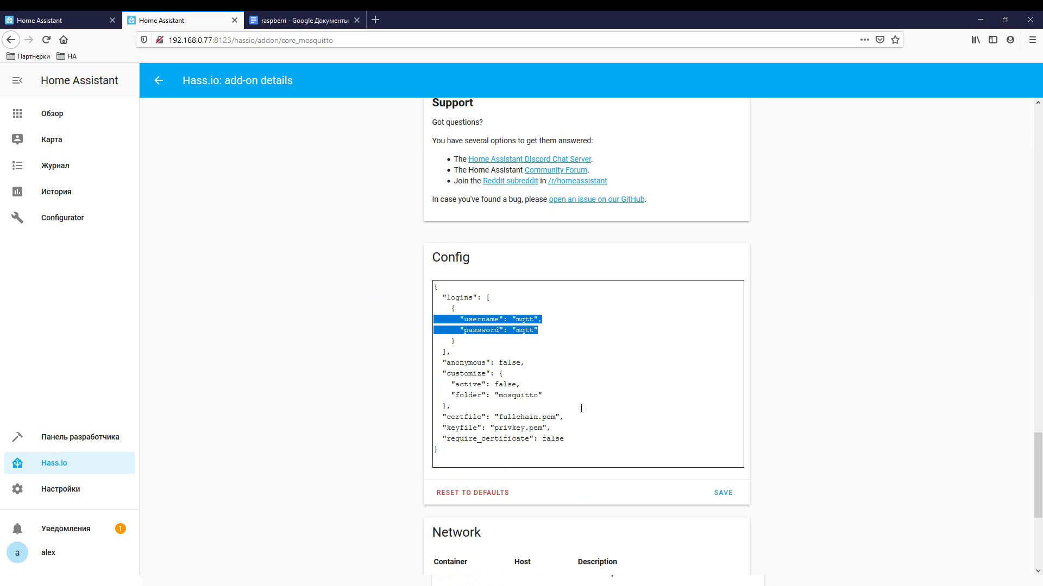
Check the Update: line in the Google Docs setup notes.
click(291, 25)
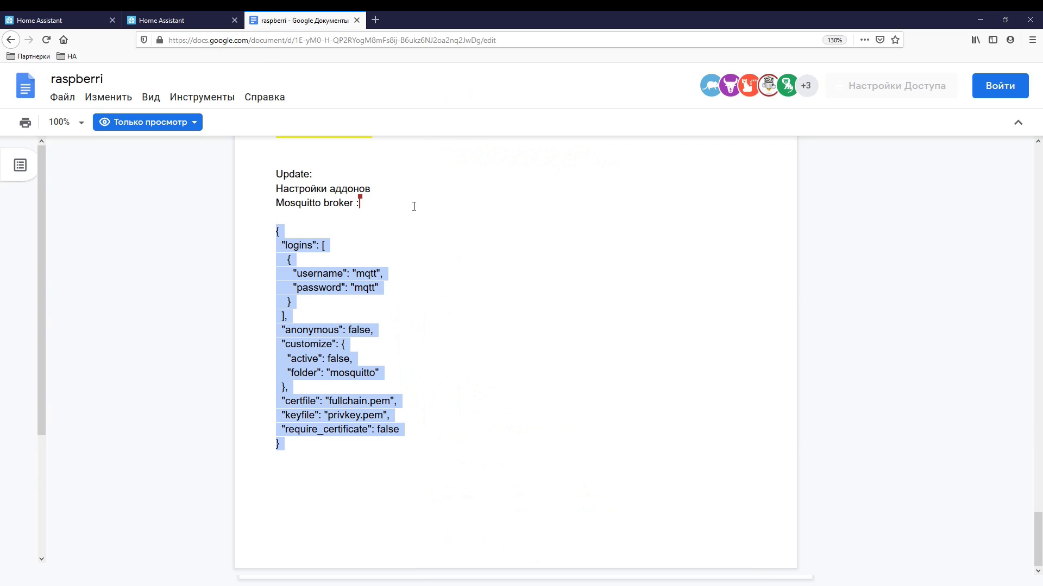
scroll(414, 206, up, 5)
scroll(417, 229, down, 4)
click(337, 255)
drag(278, 239, 320, 240)
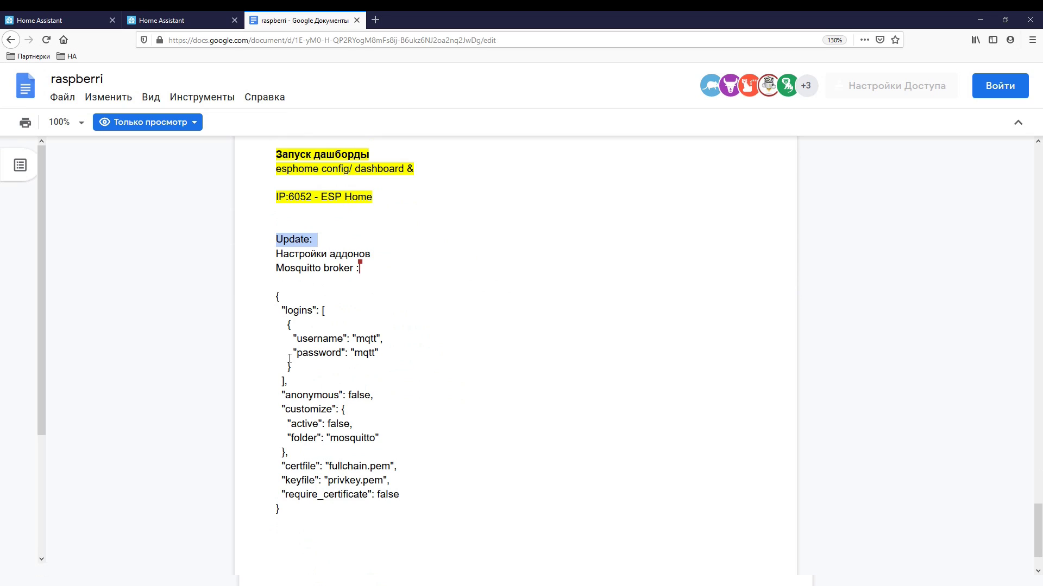
click(206, 20)
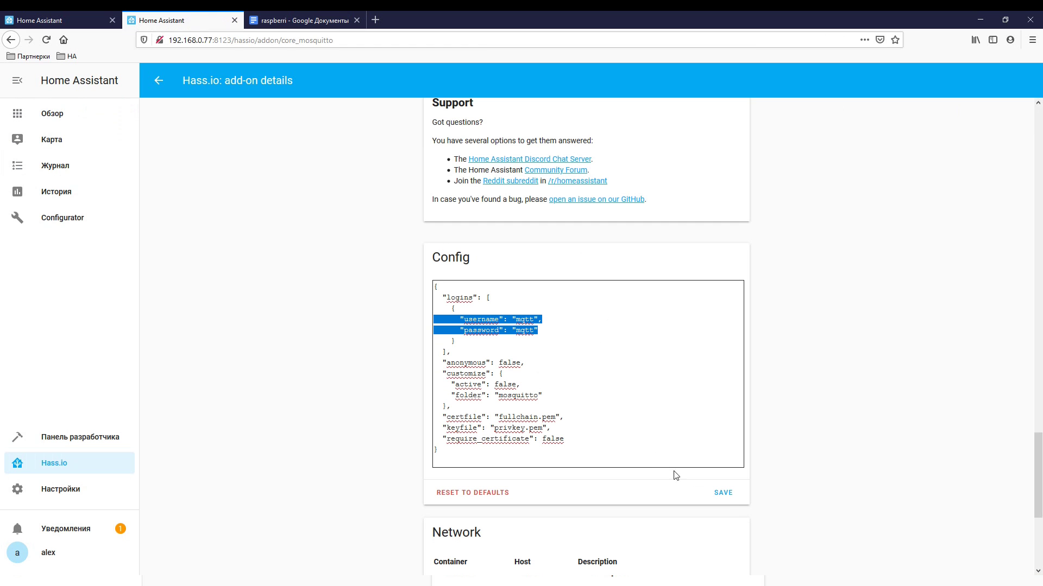
Save the Mosquitto broker config and start the add-on.
click(723, 493)
scroll(618, 375, up, 1)
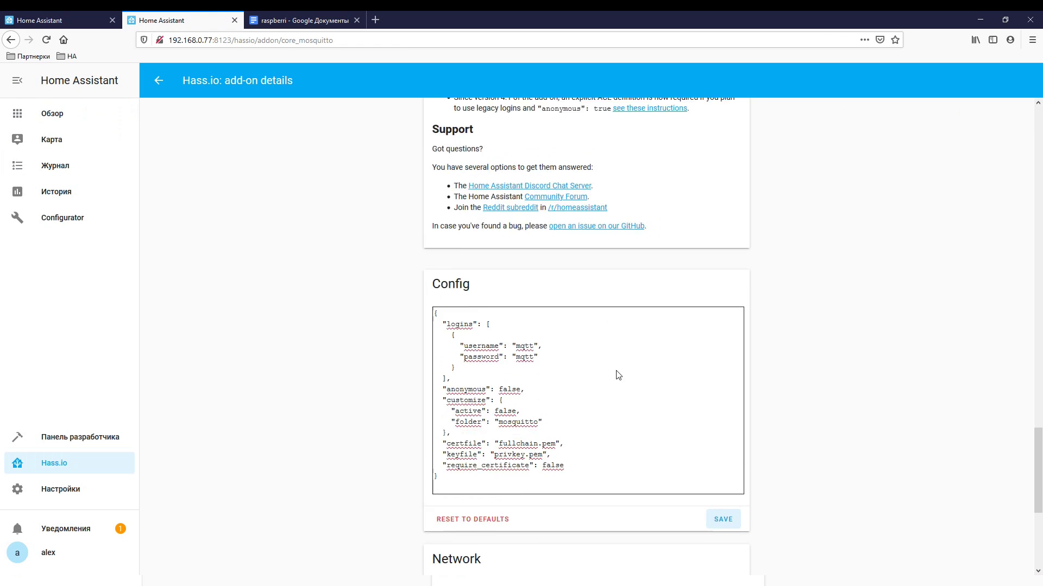
scroll(618, 375, up, 20)
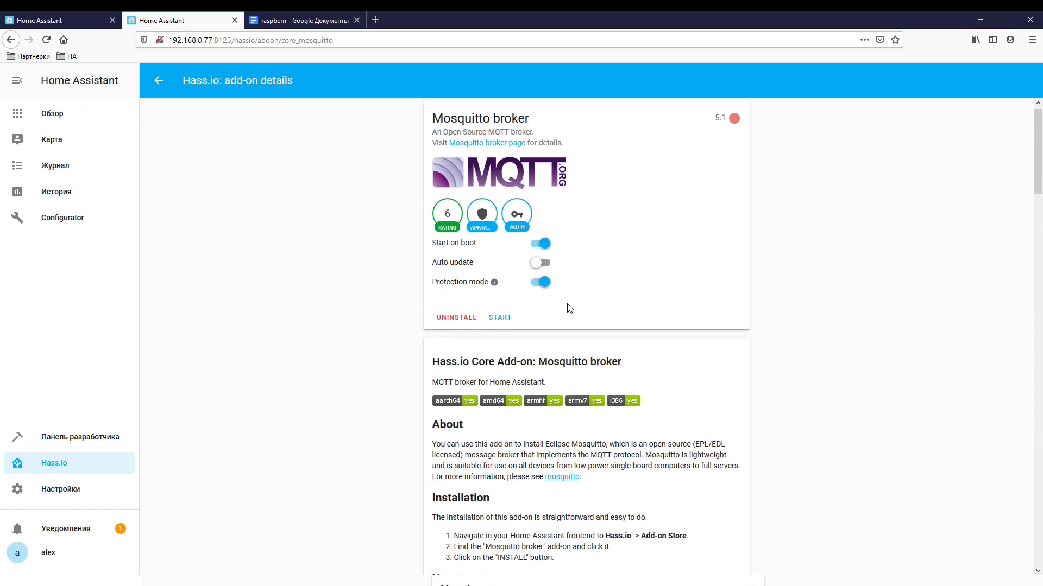
click(500, 328)
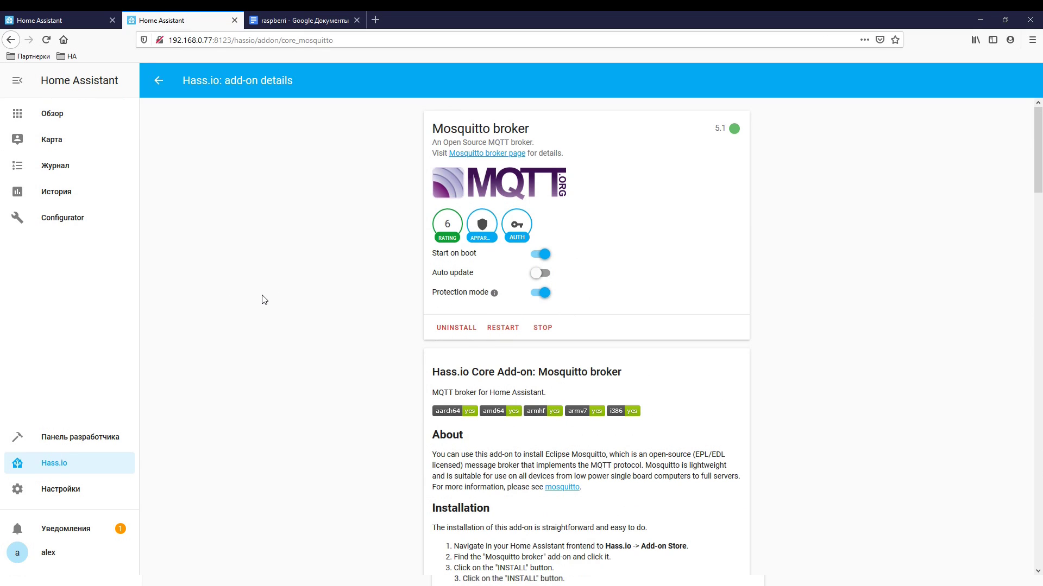
Switch to the Configurator panel showing /config/configuration.yaml.
click(60, 220)
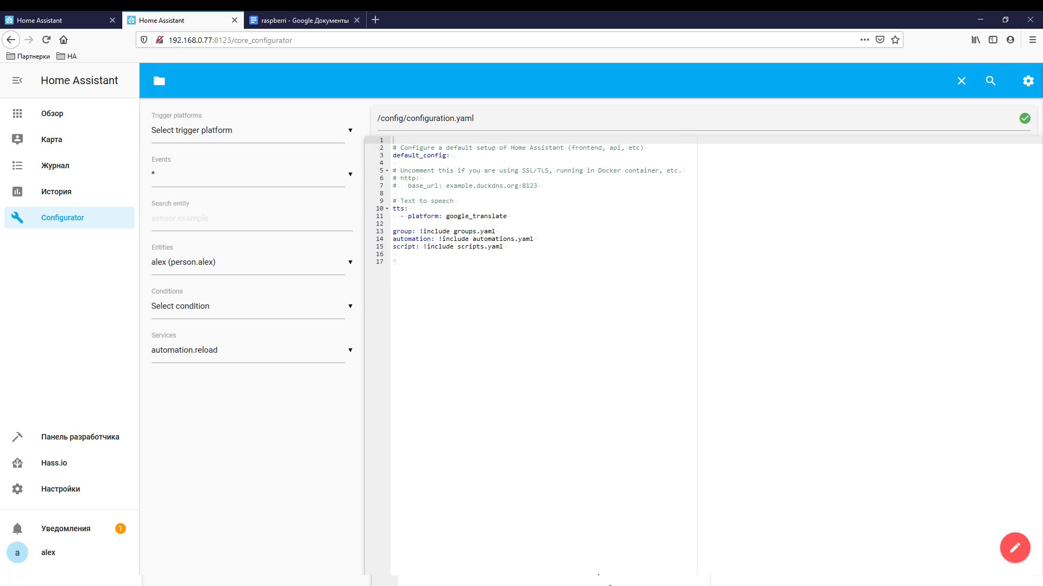
Paste an mqtt block for broker core-mosquitto below line 15, save, and open server controls.
click(524, 248)
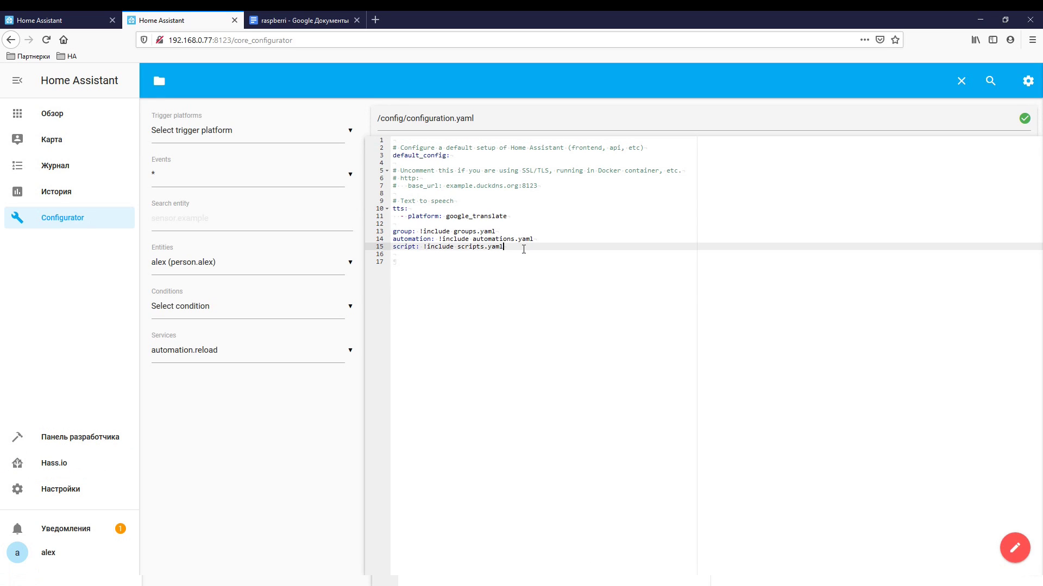
key(Return)
key(Return)
key(Return)
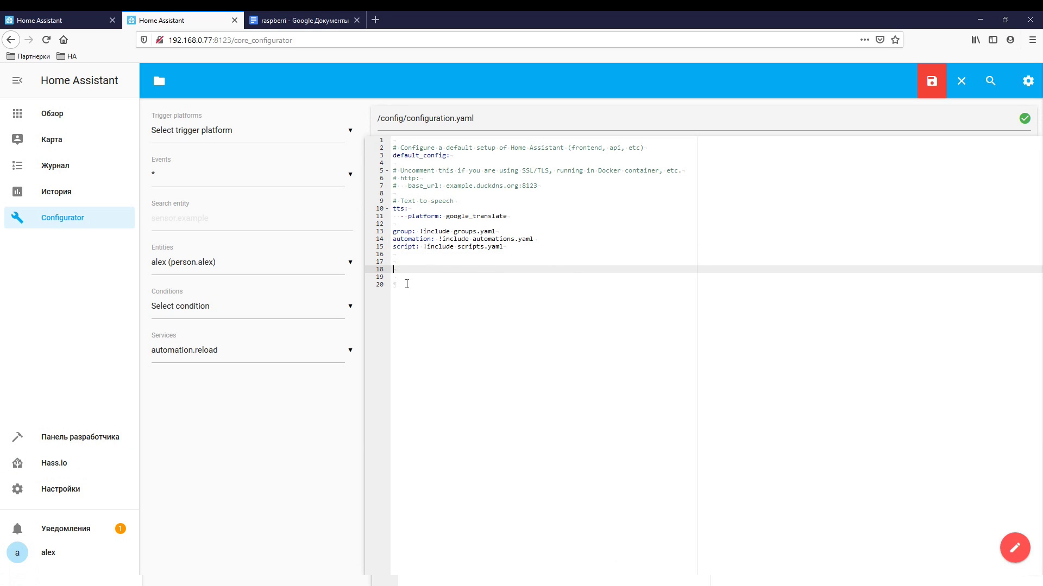
key(ctrl+v)
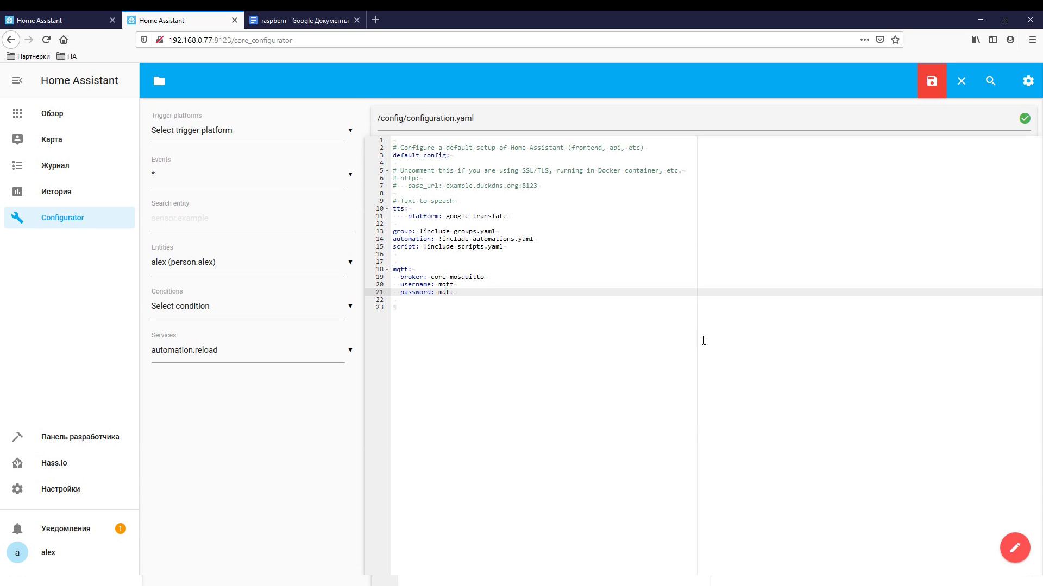
click(932, 89)
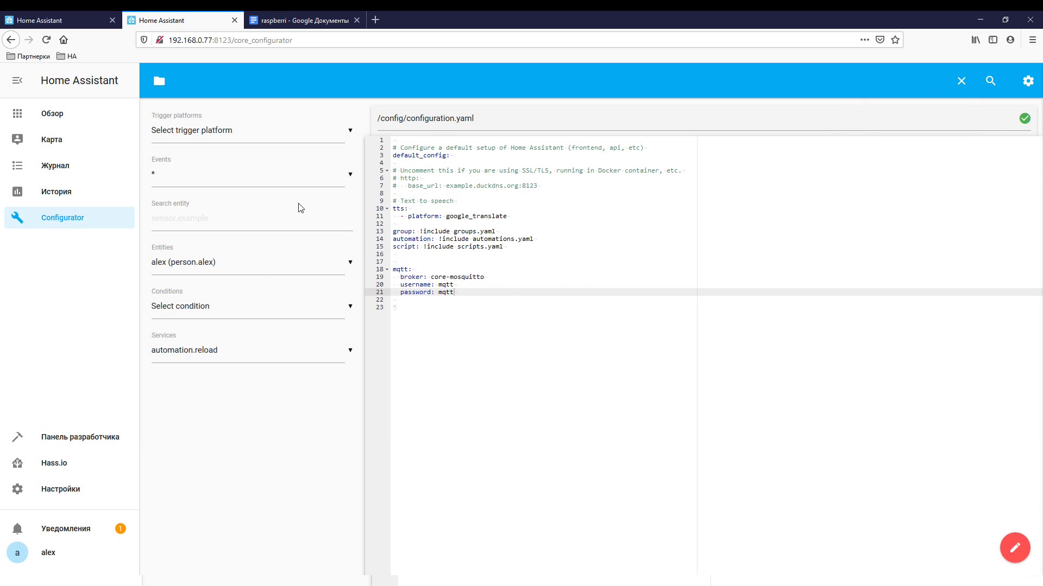
drag(411, 119, 473, 118)
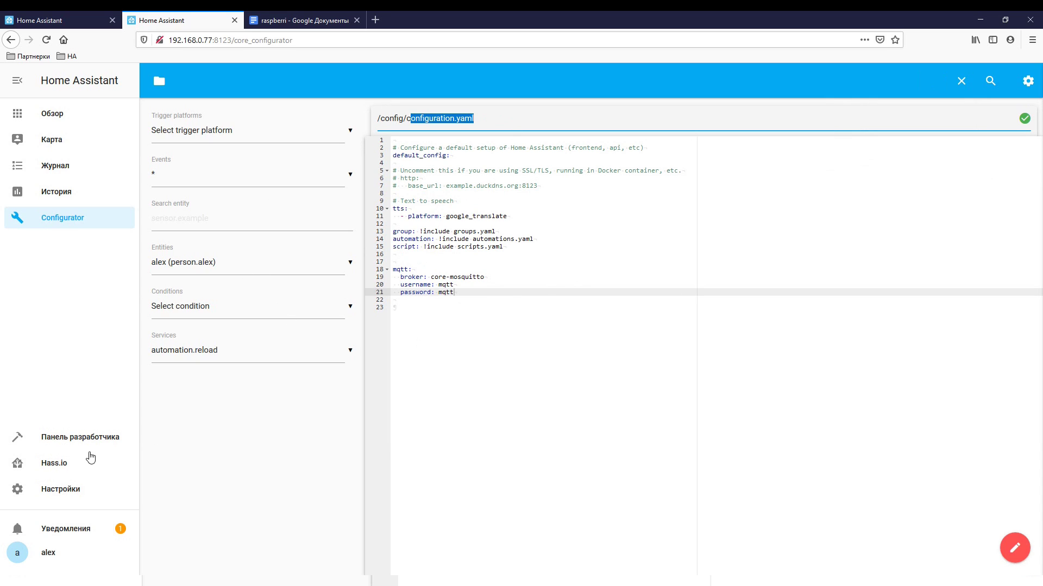
click(62, 493)
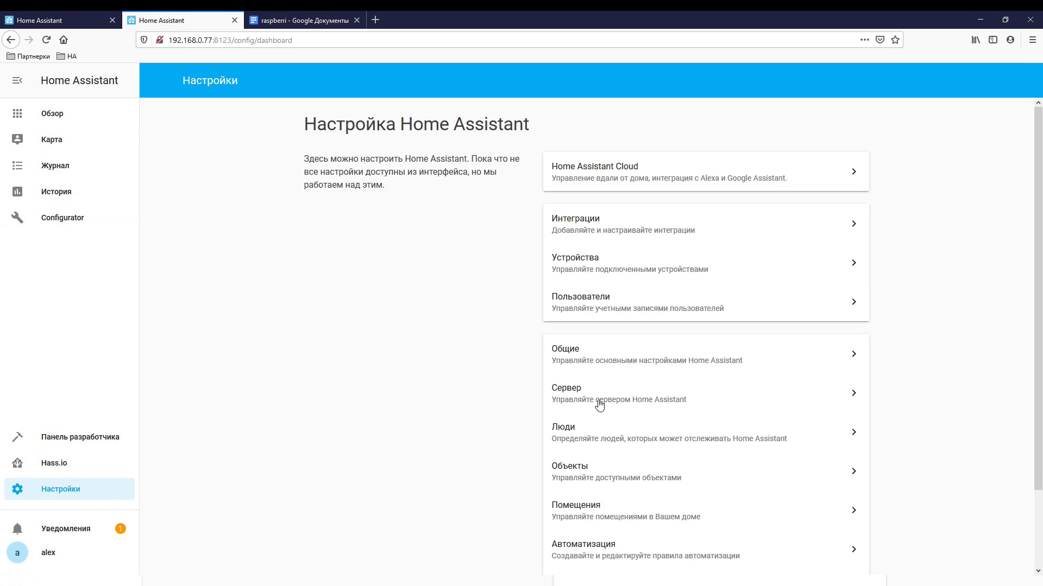
click(598, 399)
Run the configuration check, then return to the Hass.io add-ons dashboard.
click(737, 236)
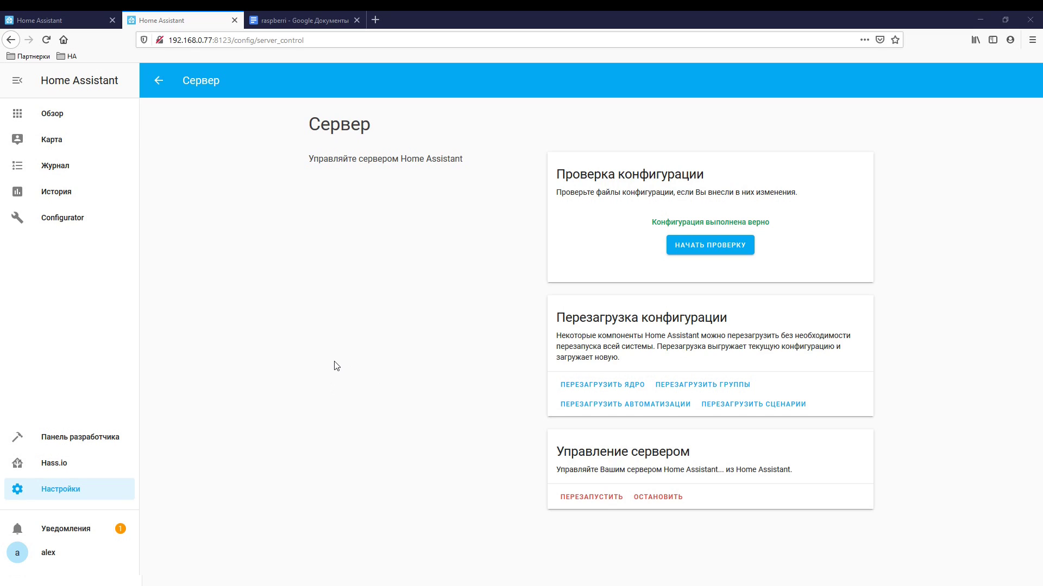
click(65, 466)
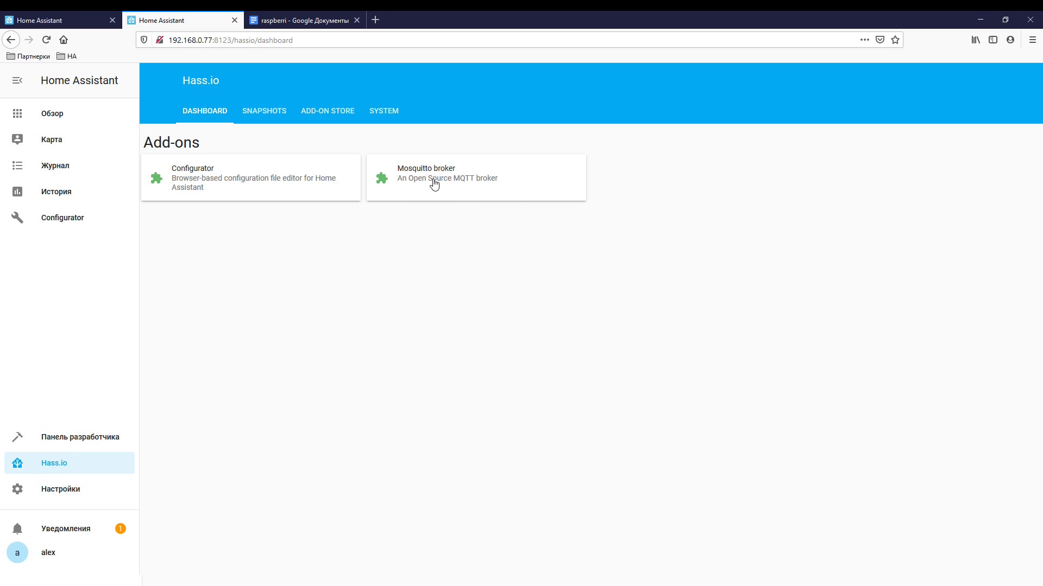
Find the MariaDB add-on in the add-on store and install it.
click(268, 111)
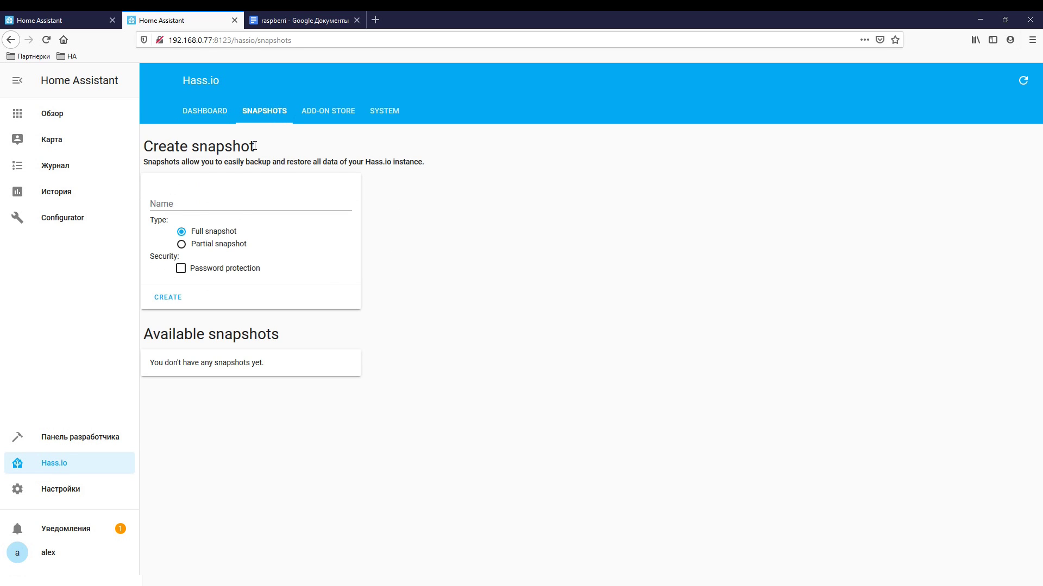
click(217, 110)
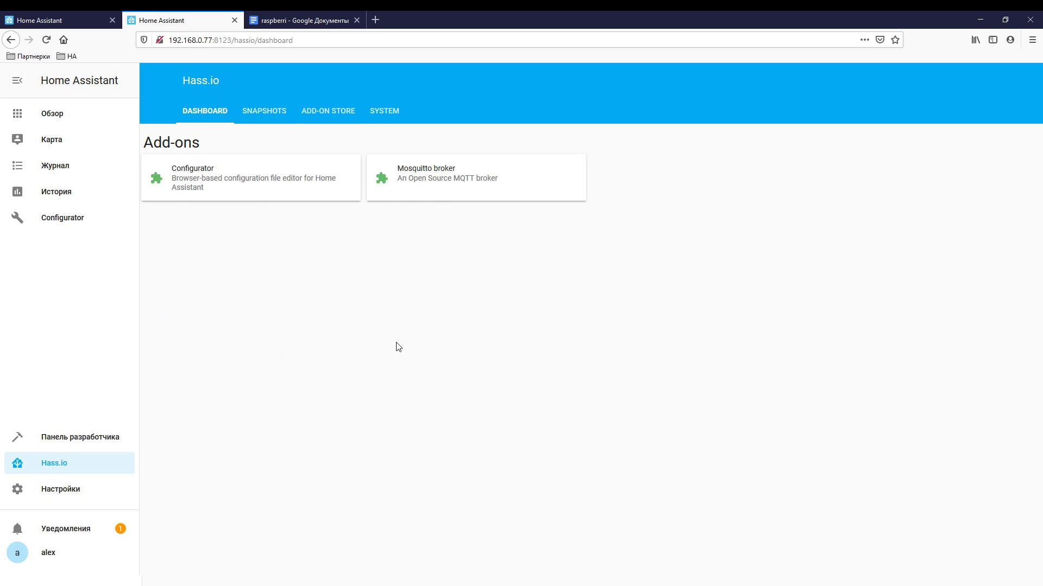
click(325, 112)
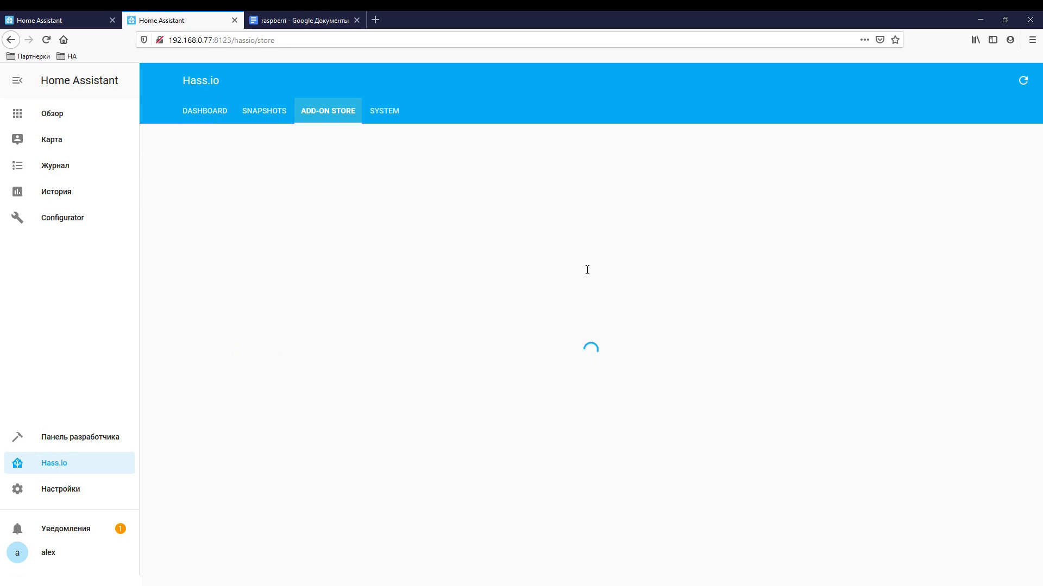
scroll(681, 275, down, 2)
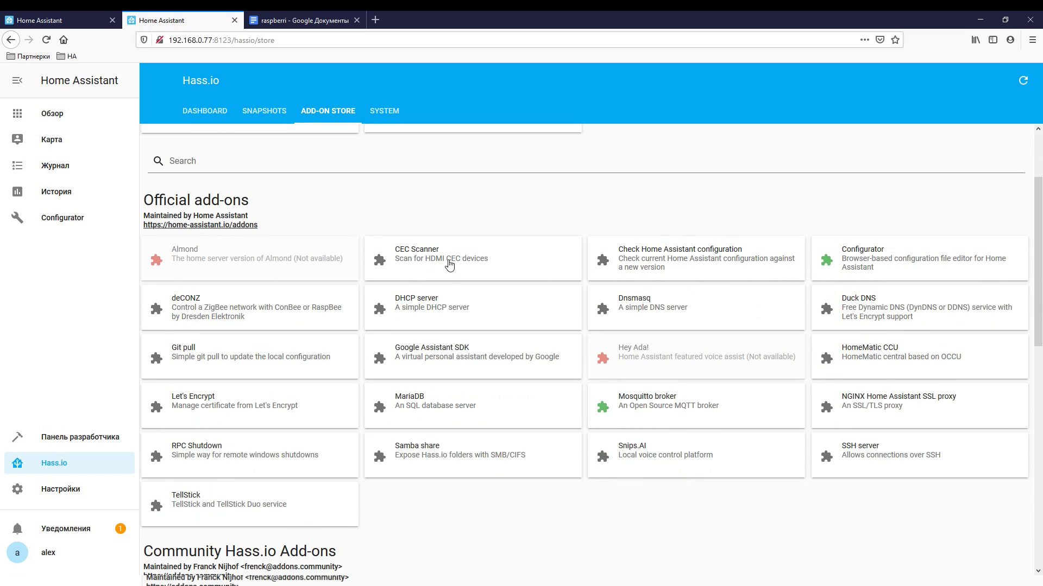
click(451, 408)
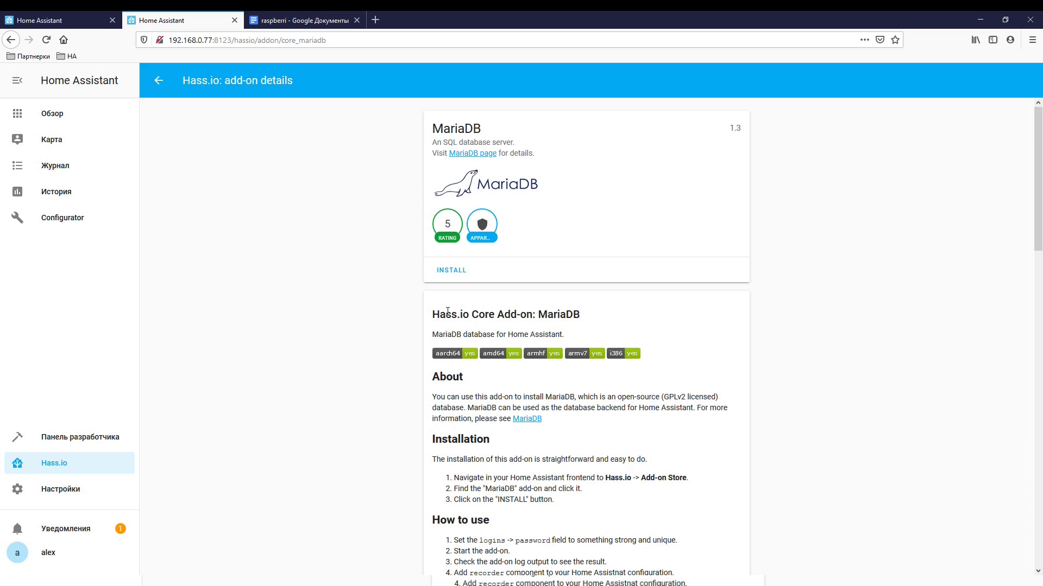
click(455, 270)
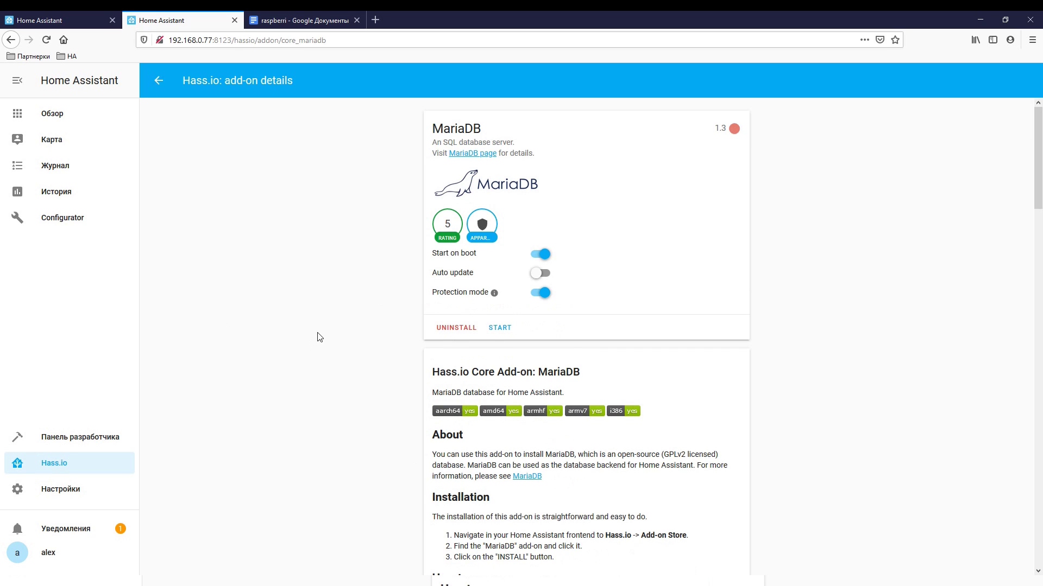
Replace the MariaDB Config JSON with a version setting a login password, and save.
scroll(361, 332, down, 20)
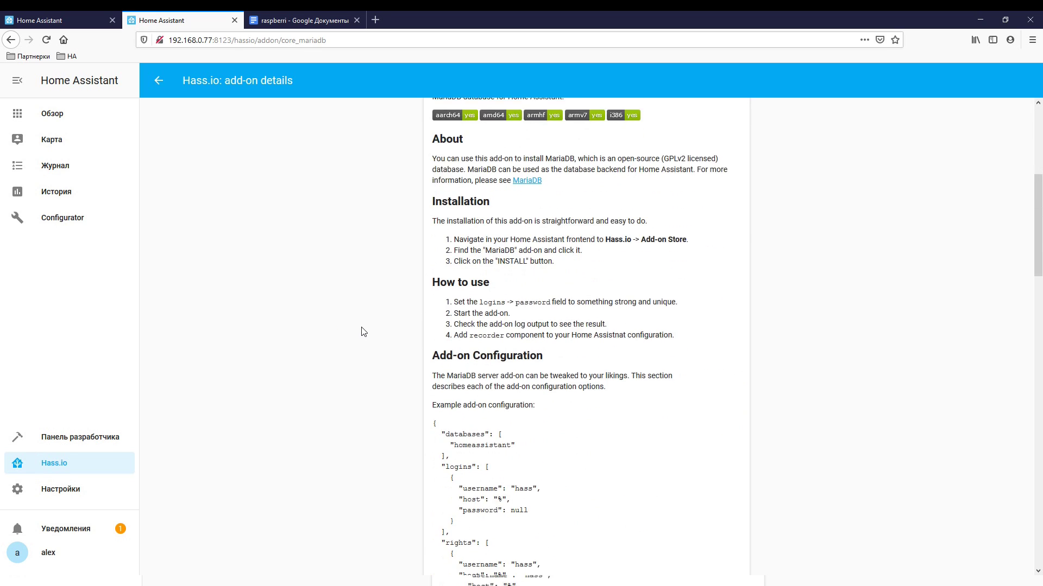
scroll(365, 324, down, 3)
scroll(365, 323, up, 2)
scroll(391, 254, down, 2)
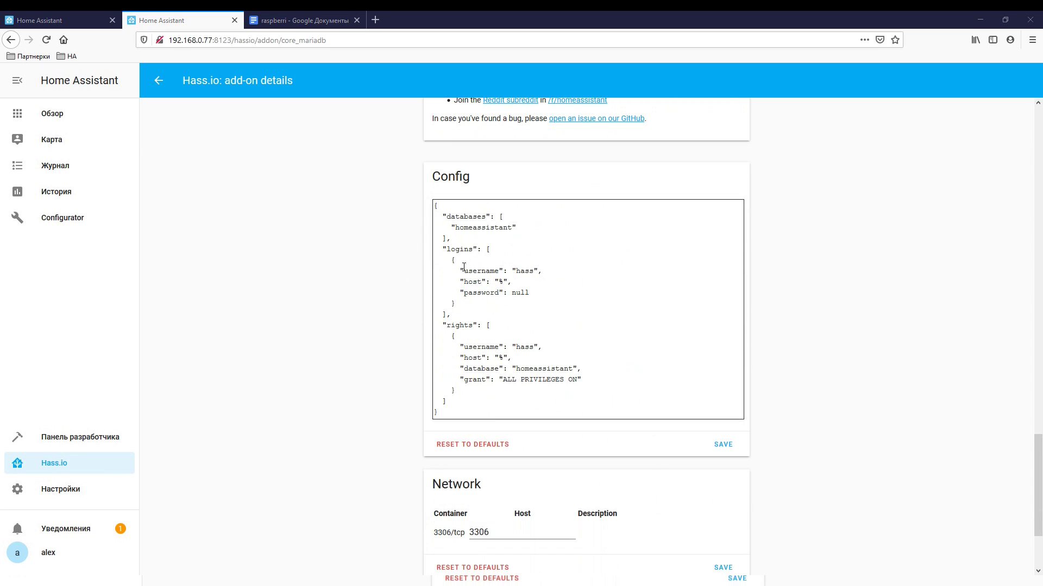
drag(443, 413, 346, 197)
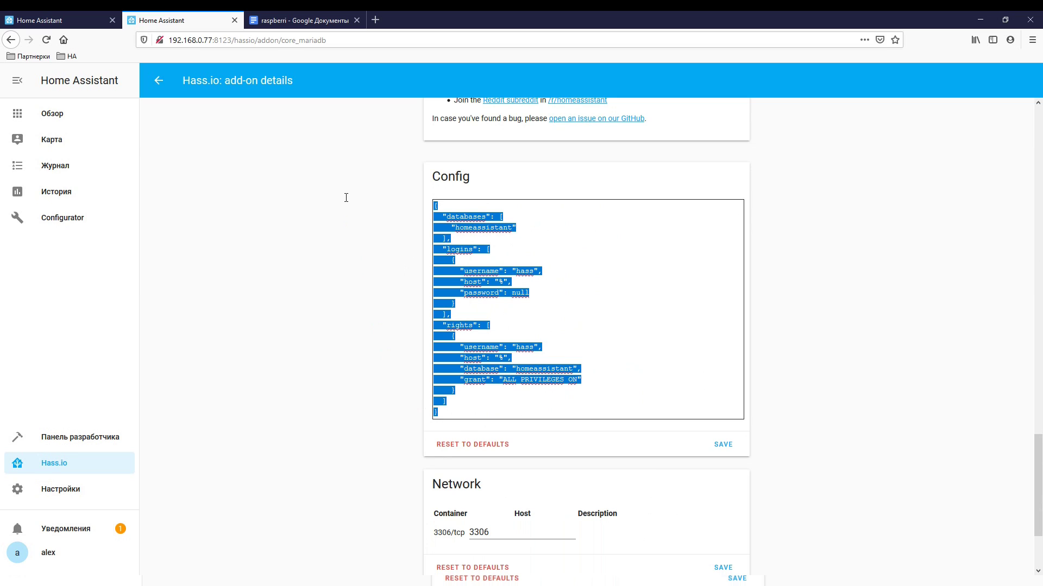
key(ctrl+v)
drag(513, 293, 538, 293)
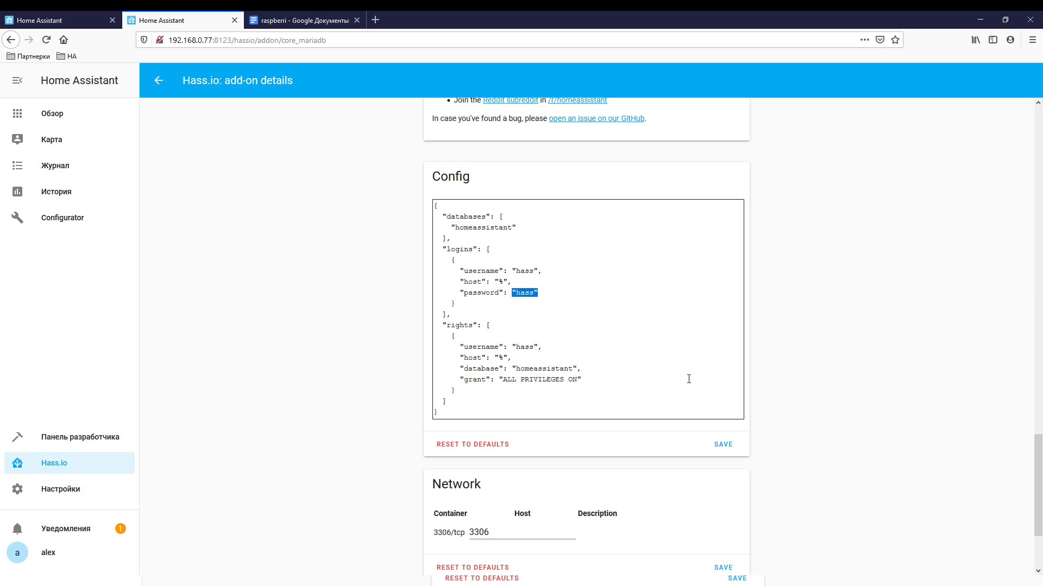
click(721, 449)
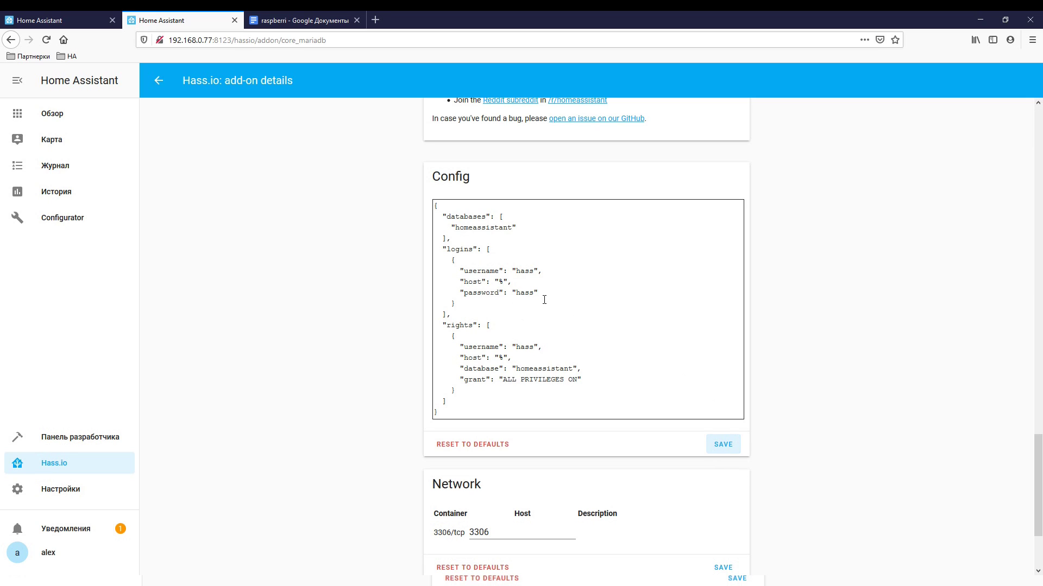
Recheck the notes, save the MariaDB config again, and start the add-on.
click(301, 20)
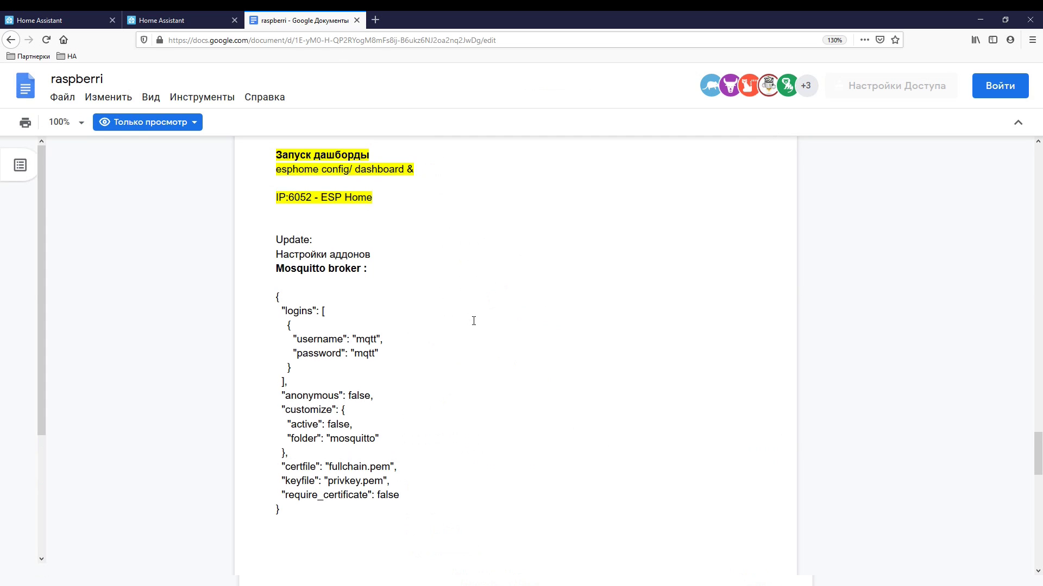
scroll(471, 323, down, 8)
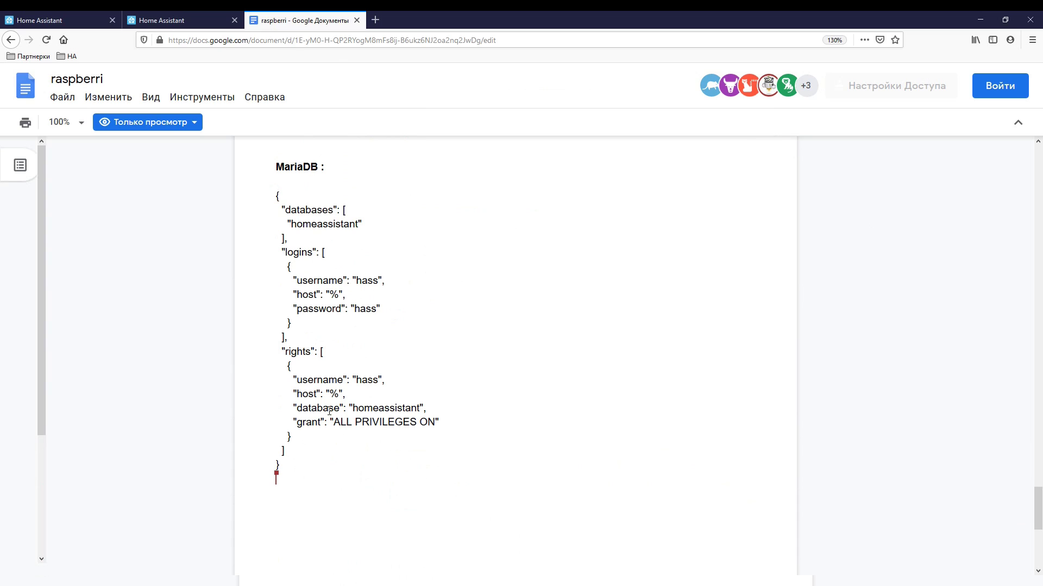
click(180, 20)
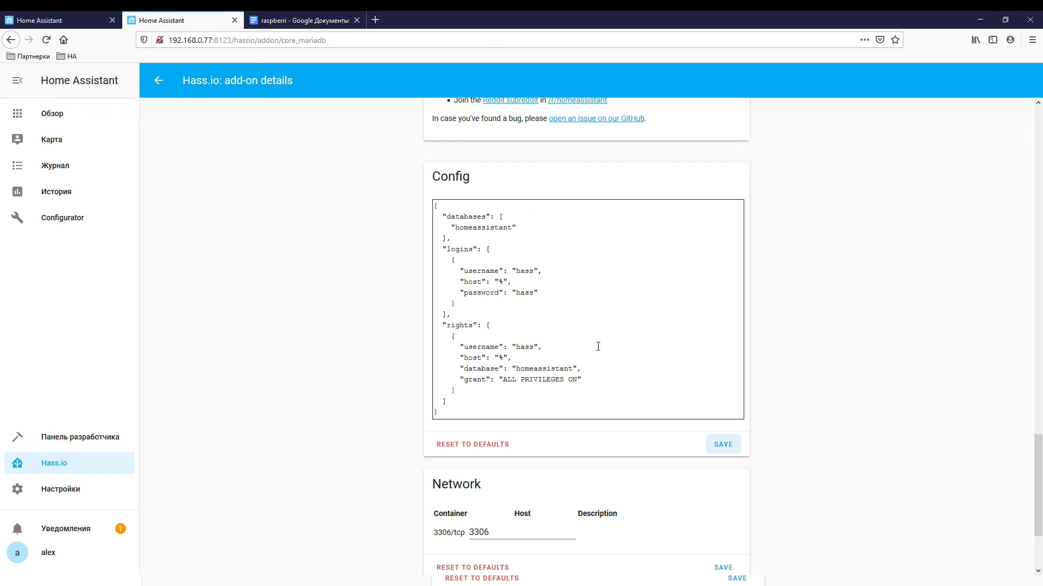
click(714, 443)
scroll(651, 391, up, 20)
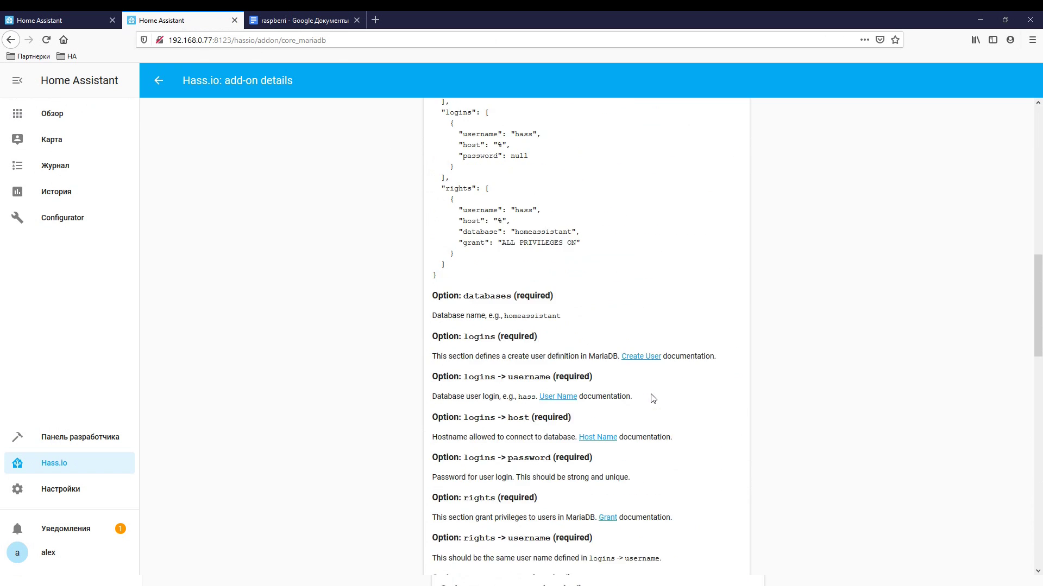
click(504, 275)
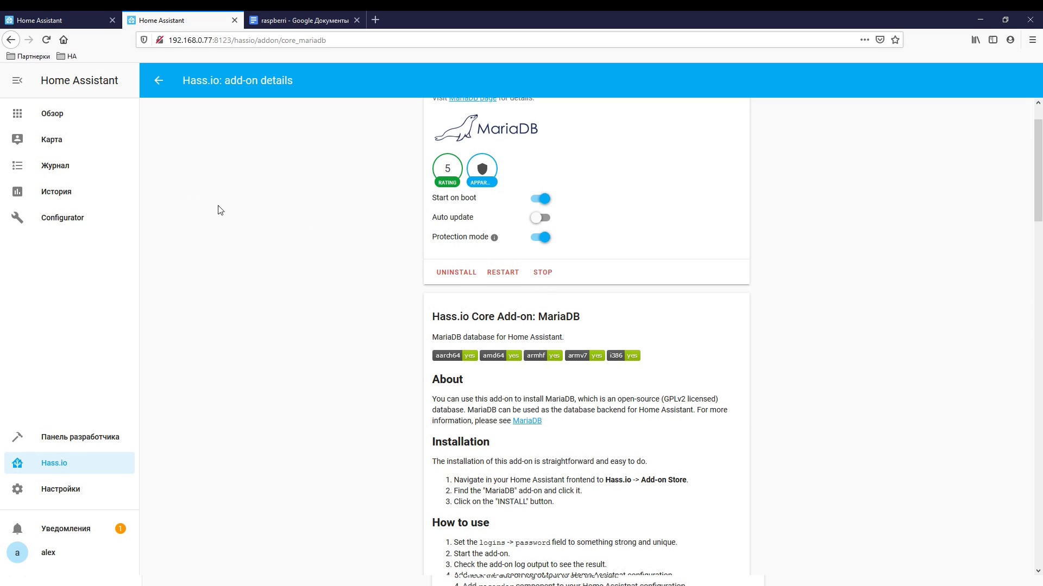
click(77, 223)
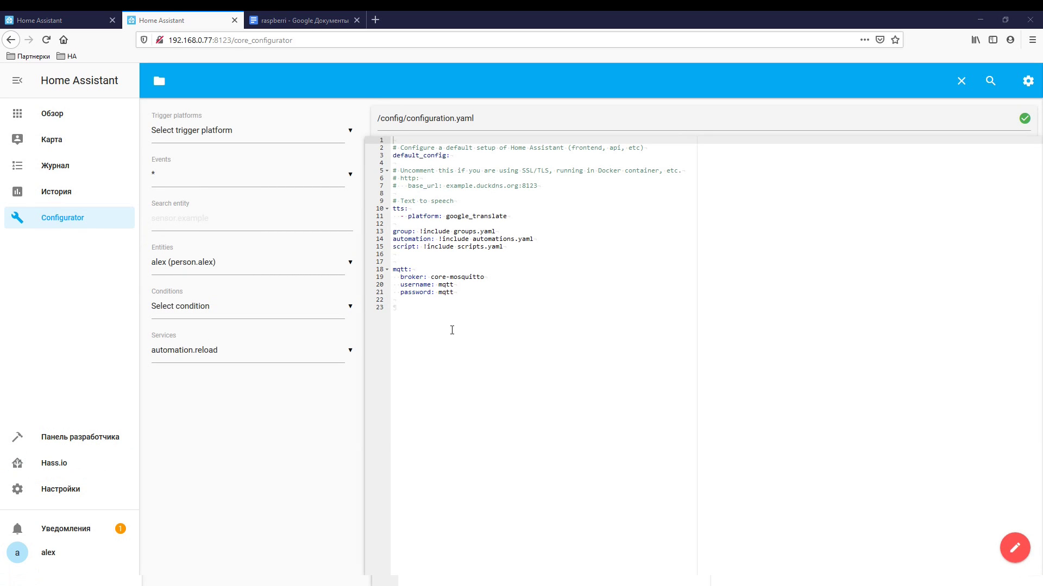
Add a recorder: line below the mqtt block, then view the other instance's configuration.
click(488, 297)
key(Return)
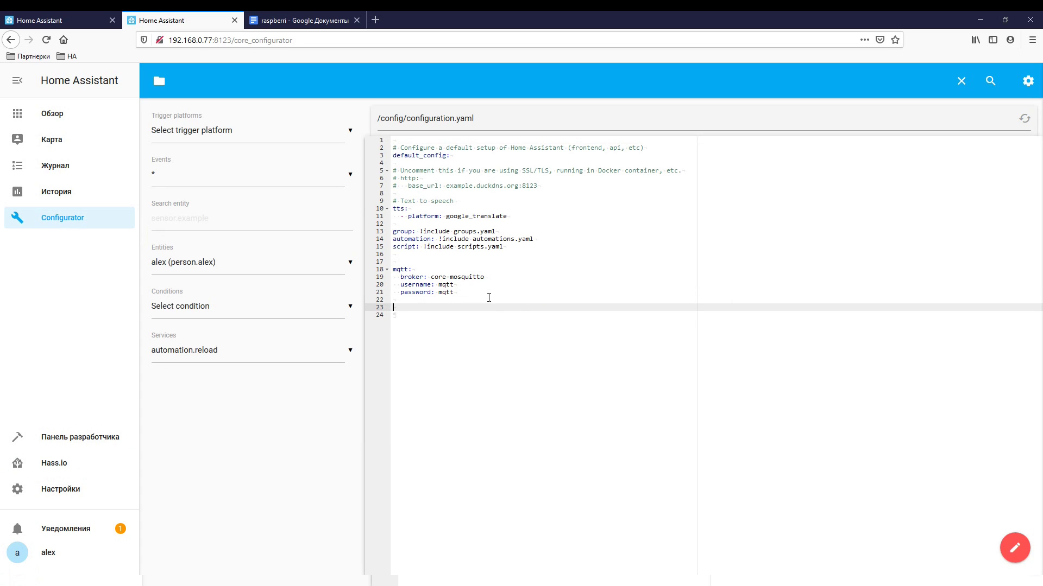
text(recorder:)
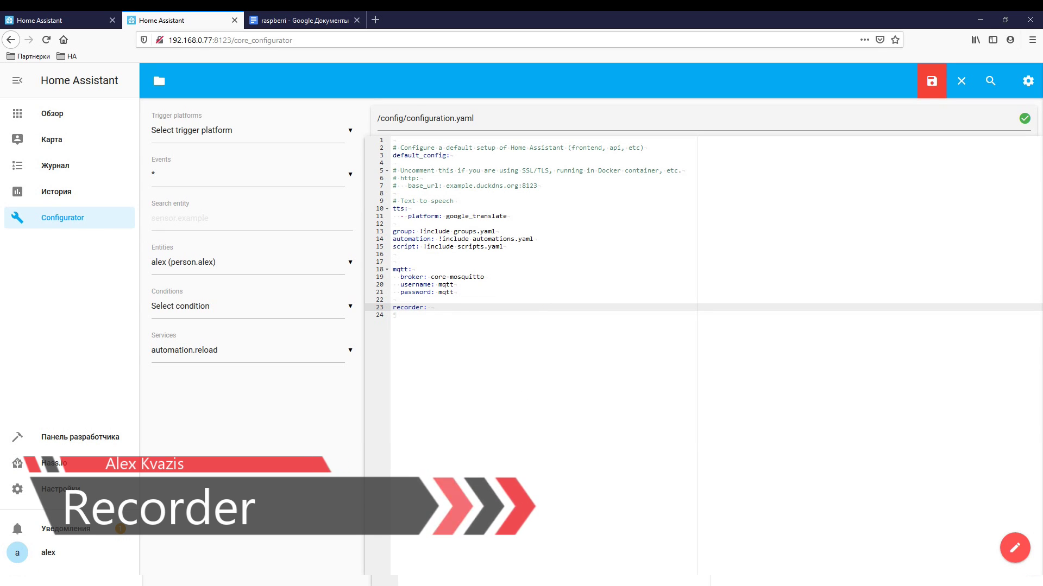
click(42, 17)
click(455, 357)
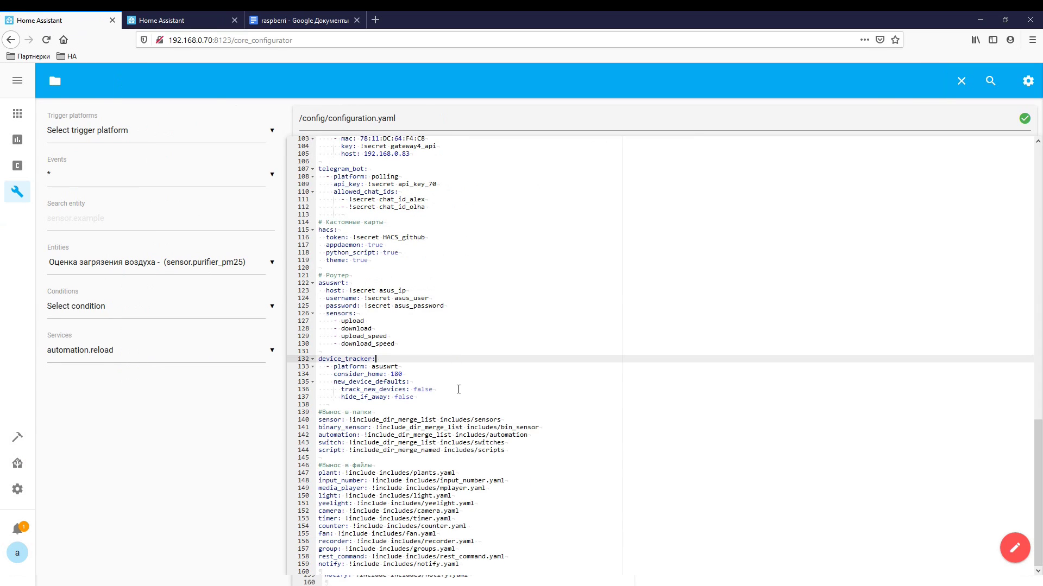
Note reference line 156 'recorder: !include includes/recorder.yaml', then return to the edited file.
drag(478, 541, 299, 545)
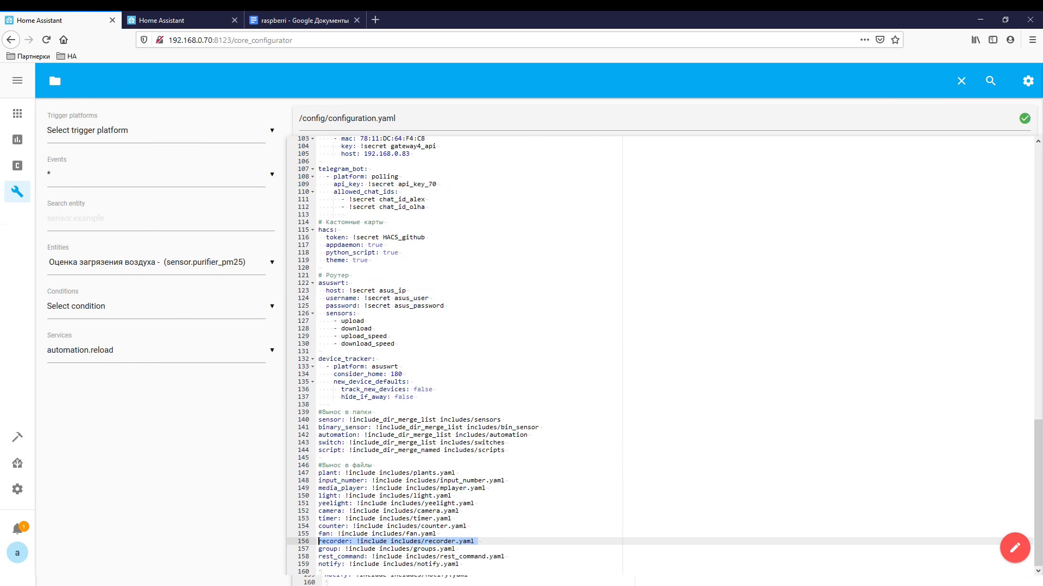
key(ctrl+Tab)
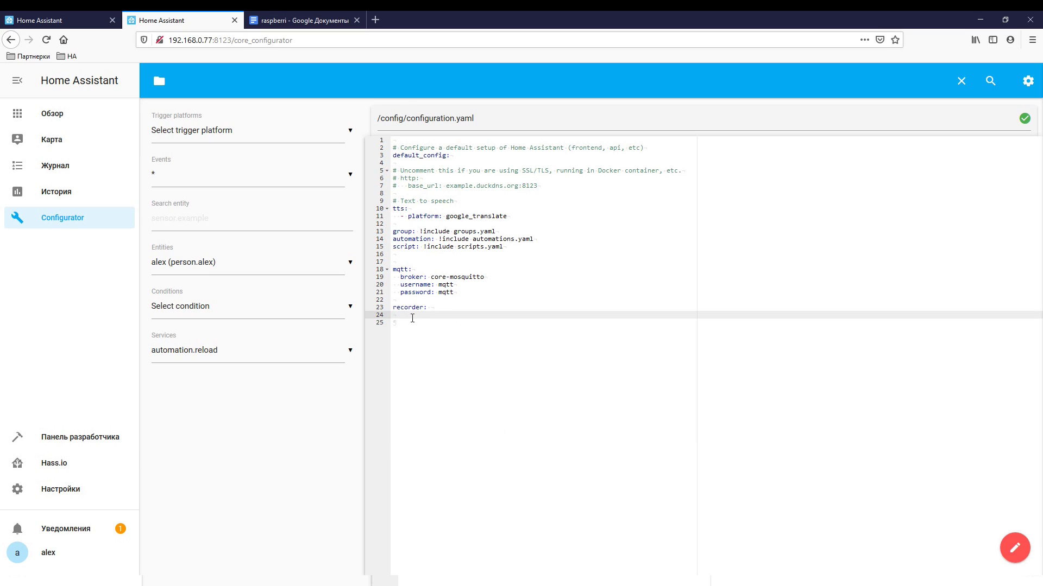
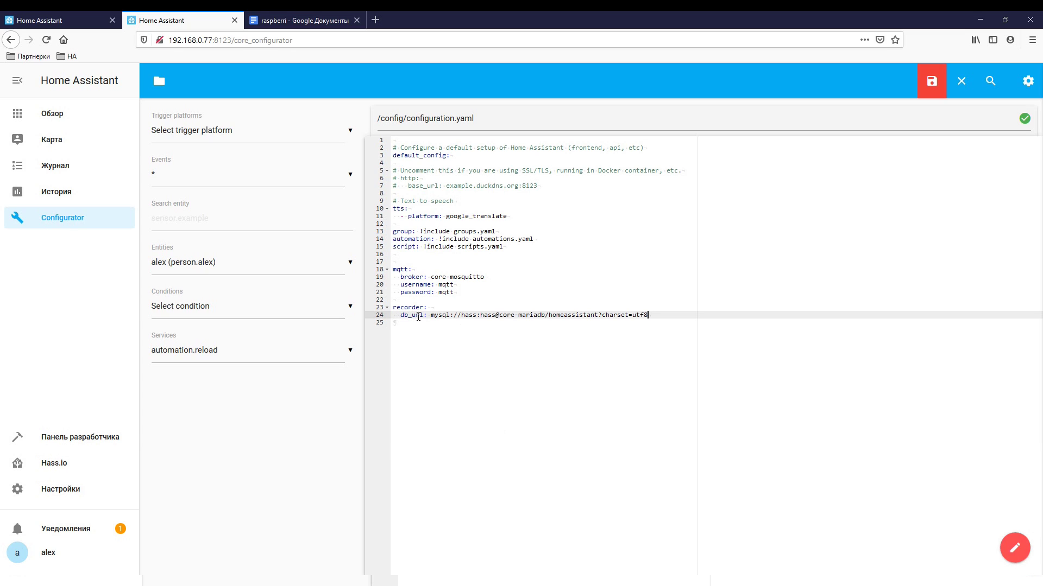
Paste the recorder db_url for the core-mariadb homeassistant database and save configuration.yaml.
drag(431, 316, 450, 317)
click(465, 316)
click(488, 316)
drag(503, 316, 598, 316)
drag(606, 315, 644, 315)
click(931, 81)
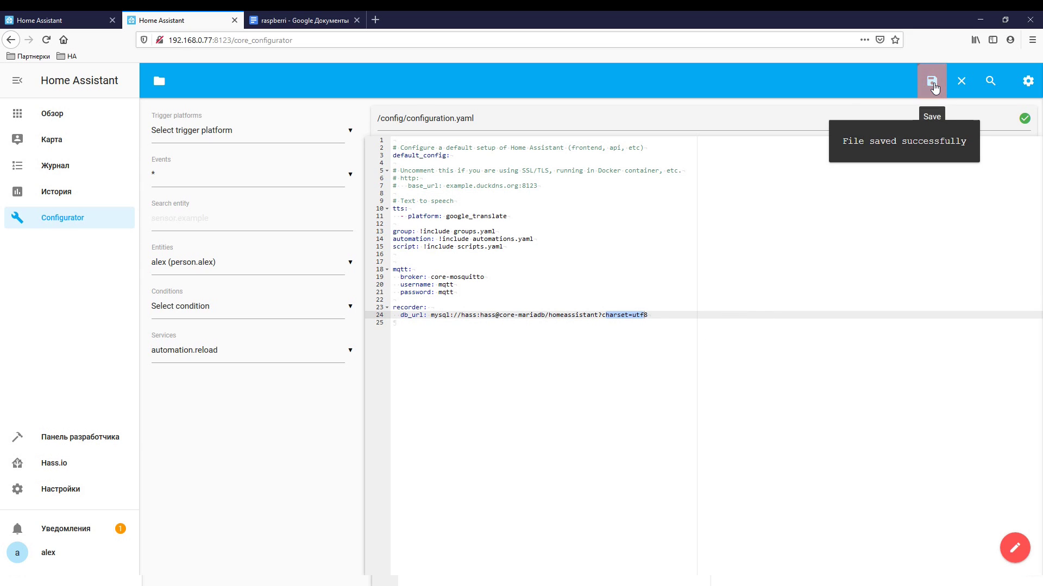
click(55, 466)
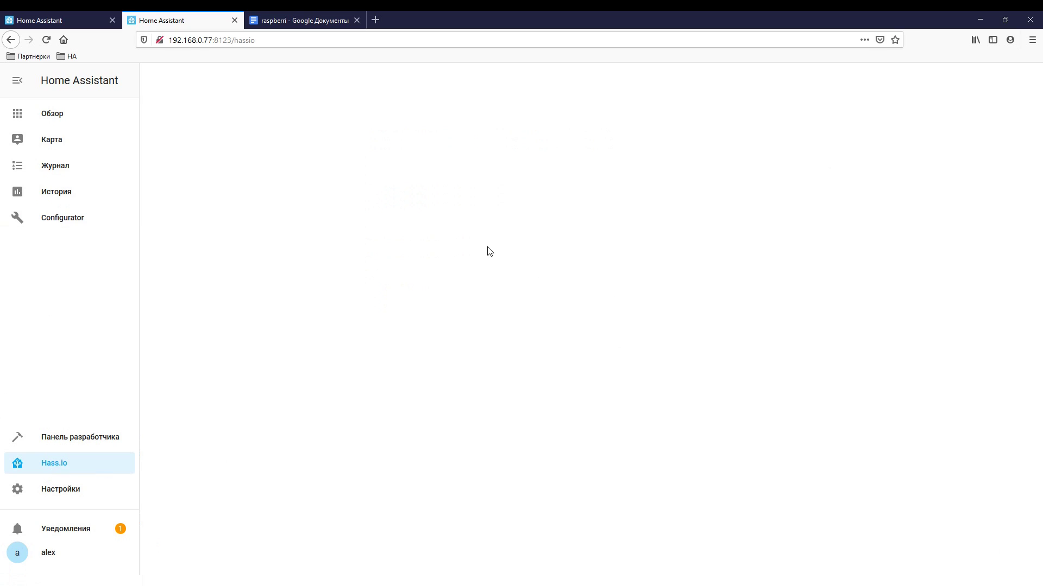
Check the MariaDB add-on's database name and login username in its config, then return to the Configurator.
click(473, 190)
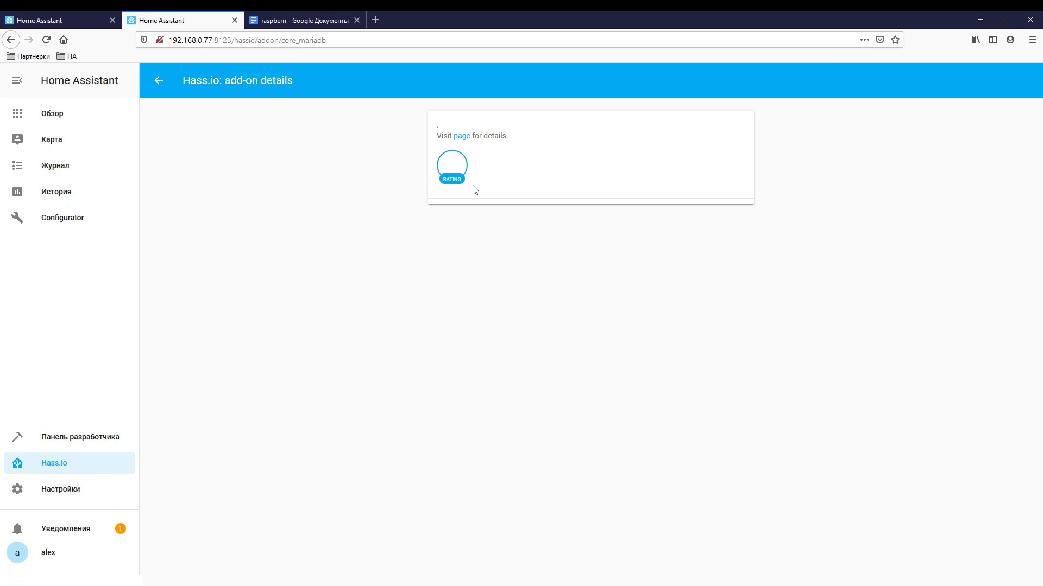
scroll(530, 245, down, 20)
scroll(550, 417, up, 5)
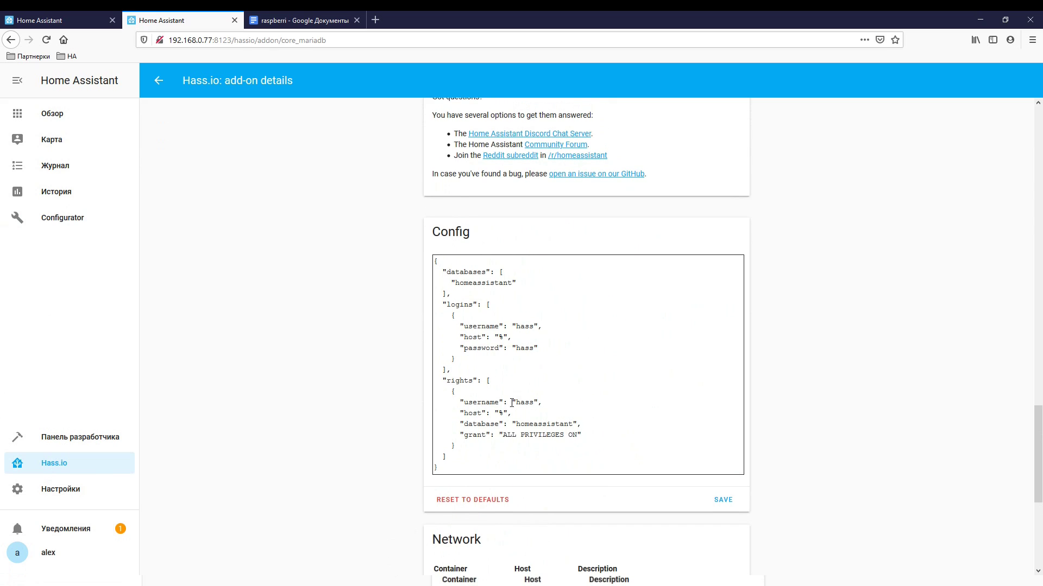
drag(517, 427, 568, 425)
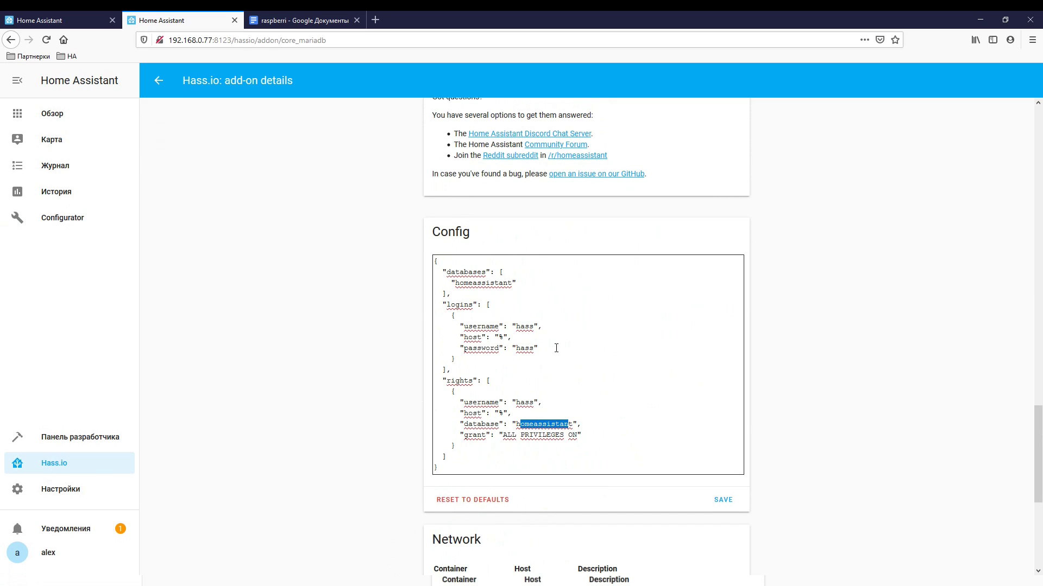
drag(519, 326, 535, 348)
scroll(429, 390, down, 2)
scroll(148, 259, up, 9)
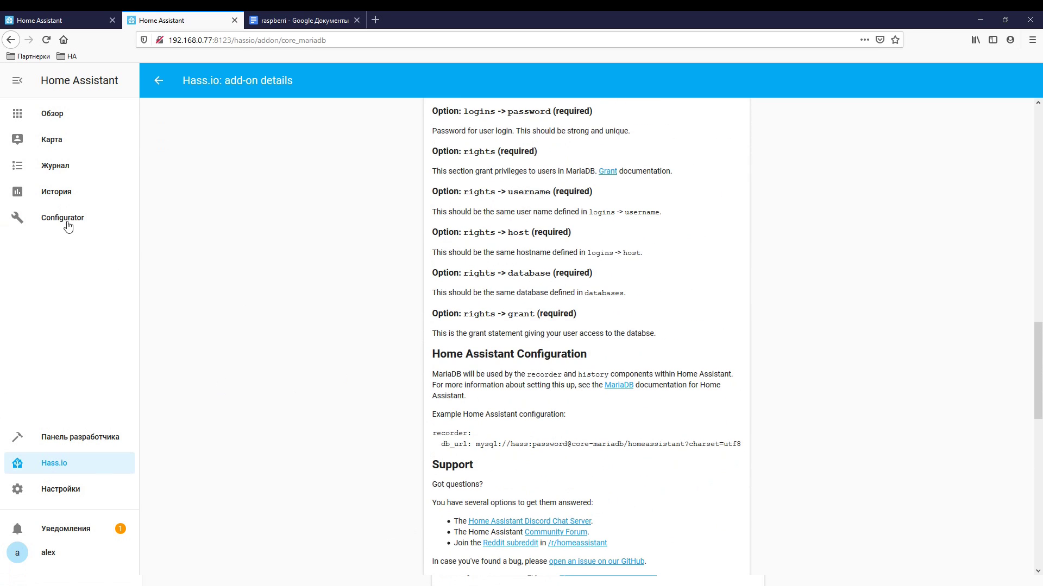
click(65, 219)
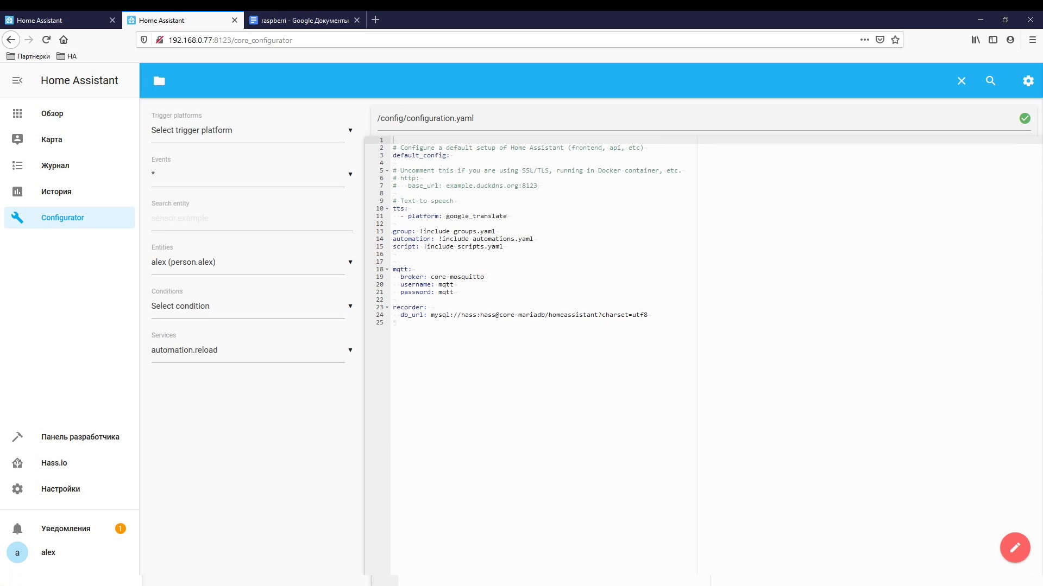
Check the credentials and database name in the recorder's db_url.
click(473, 315)
click(580, 316)
click(568, 315)
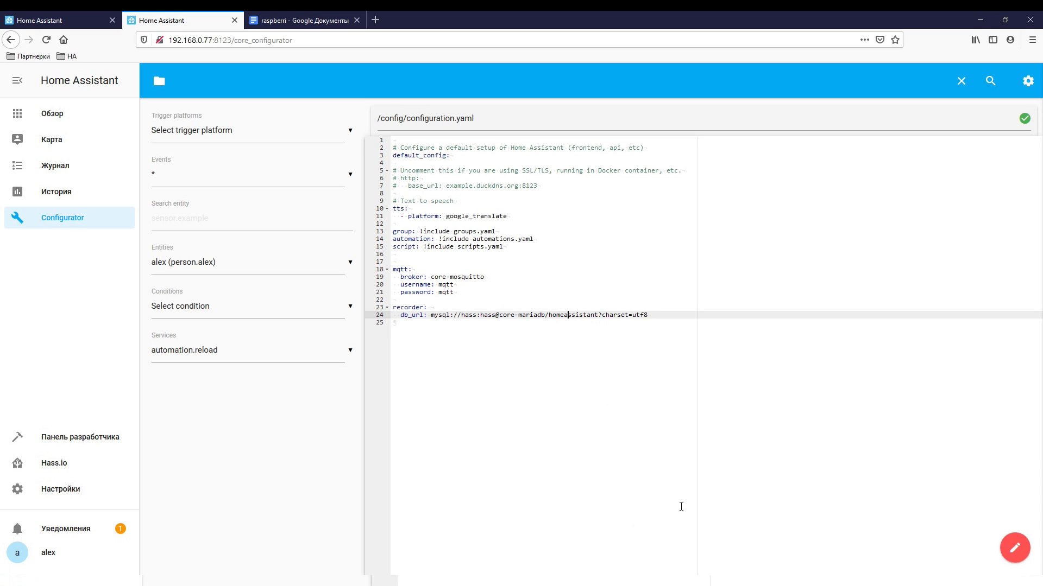
Add purge_keep_days: 3 below the db_url line and save configuration.yaml.
click(660, 318)
key(Return)
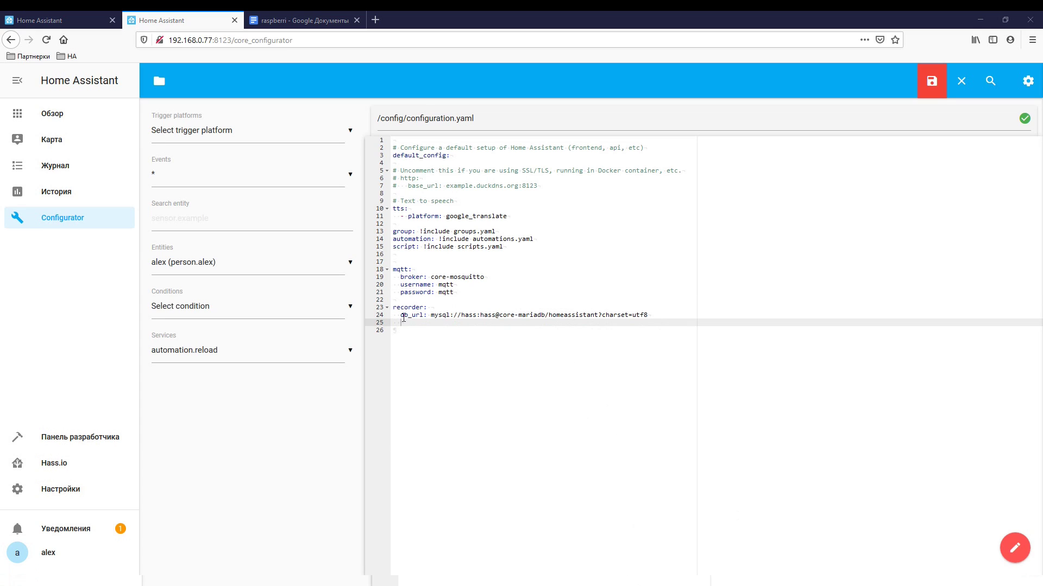
text(purge_keep_days: 1)
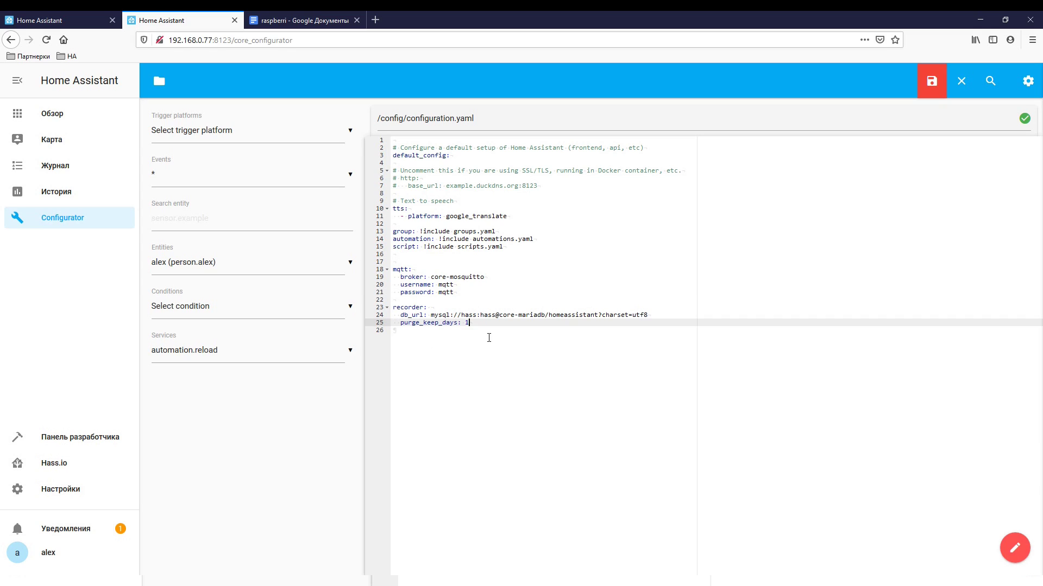
key(BackSpace)
text(3)
click(934, 86)
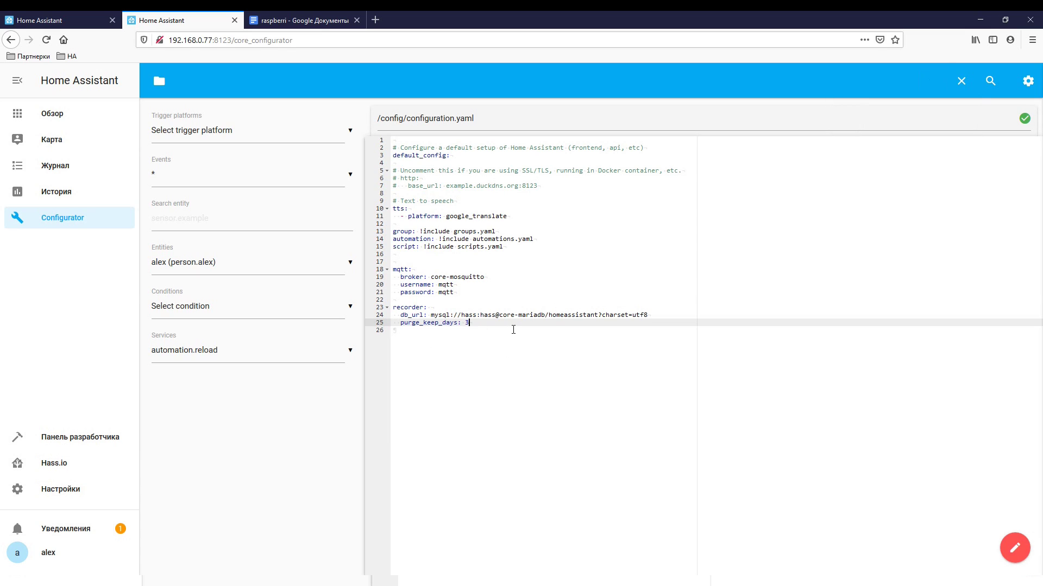
key(Return)
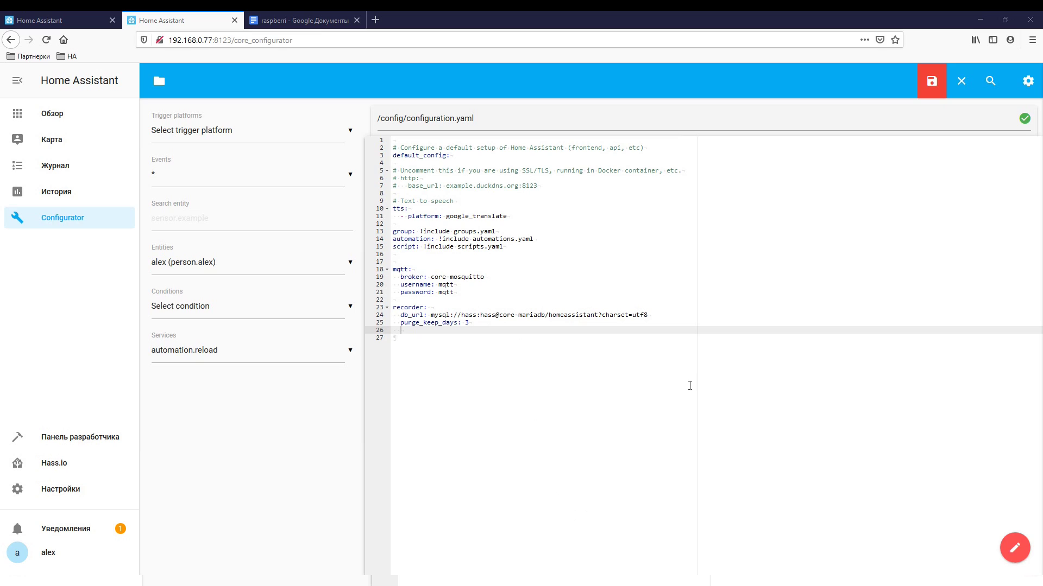
Add an include: domains: block under recorder listing '- switch' and '- light'.
click(410, 331)
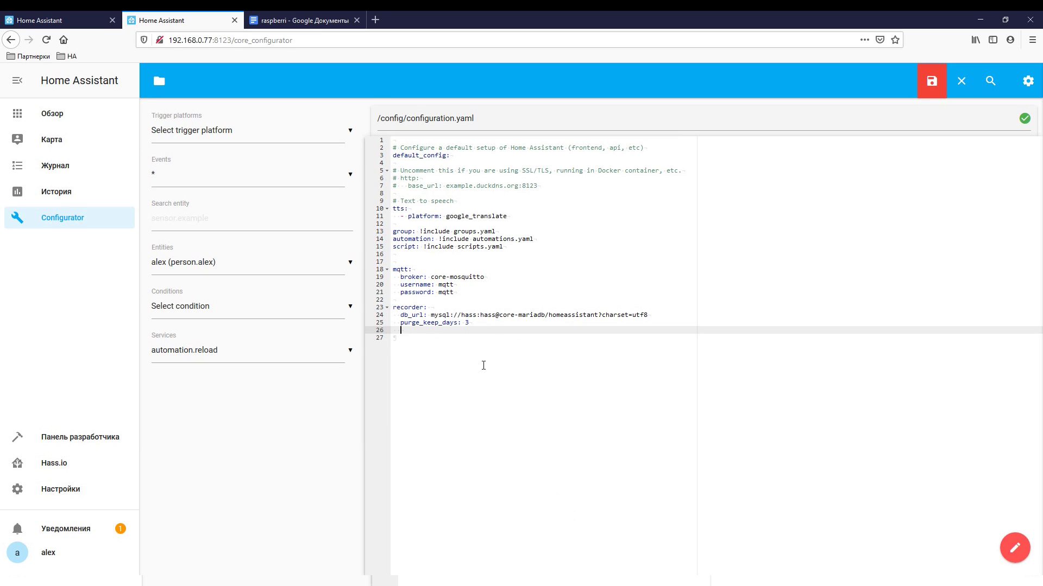
text(include:)
key(Return)
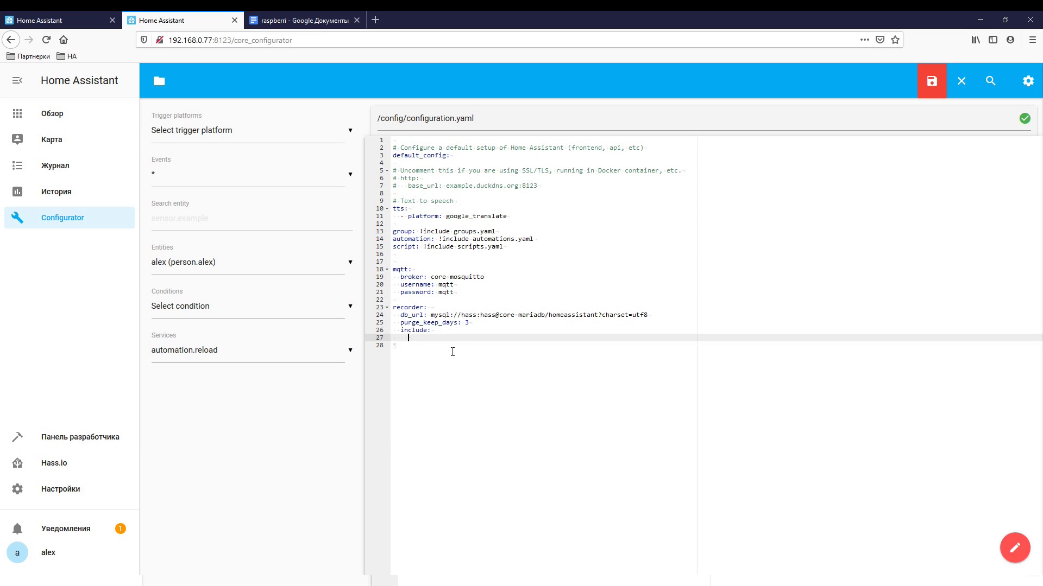
key(Home)
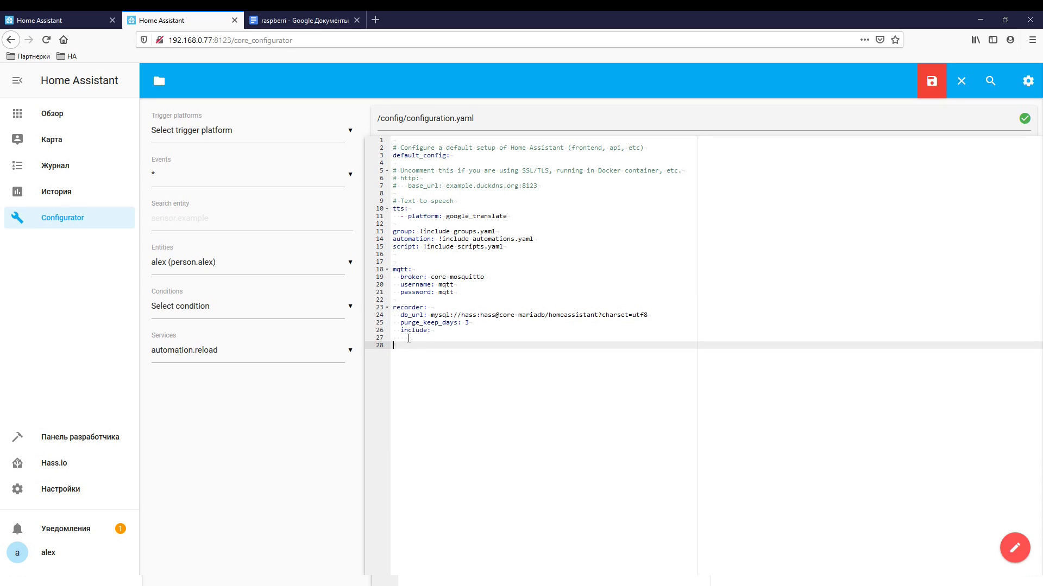
text(domains:)
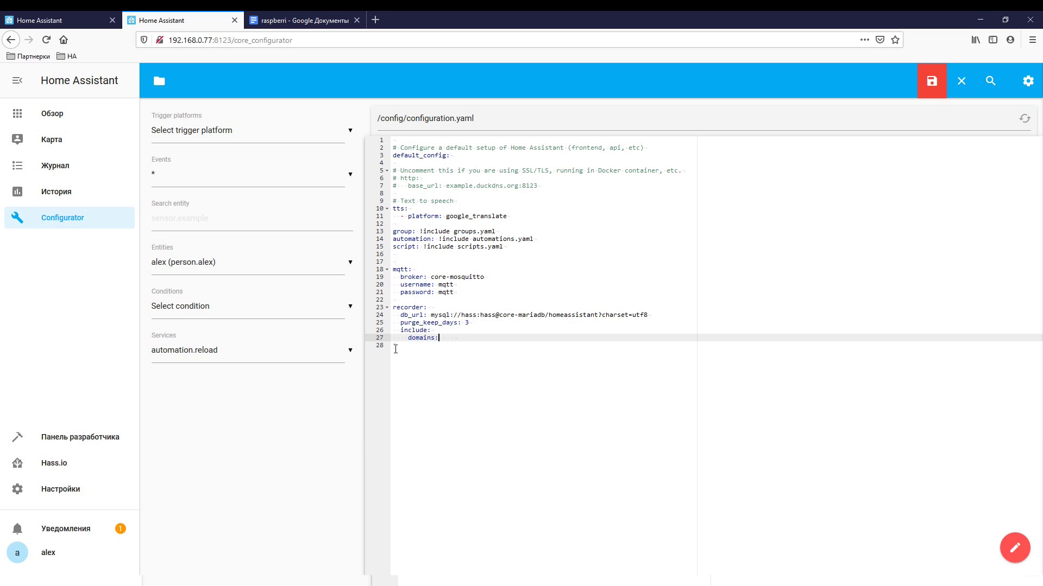
key(Return)
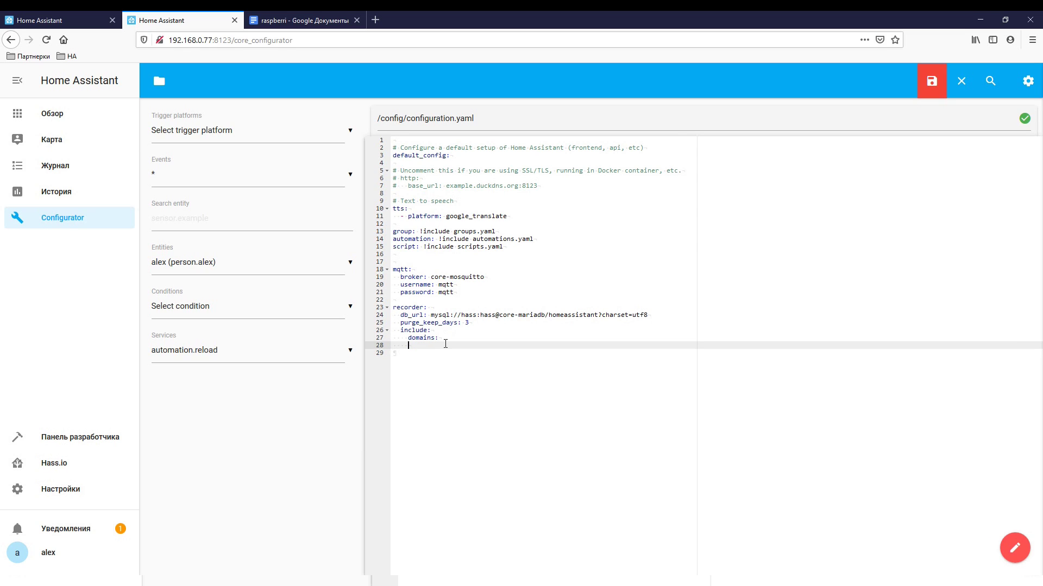
key(BackSpace)
key(BackSpace)
text(- switch       - light)
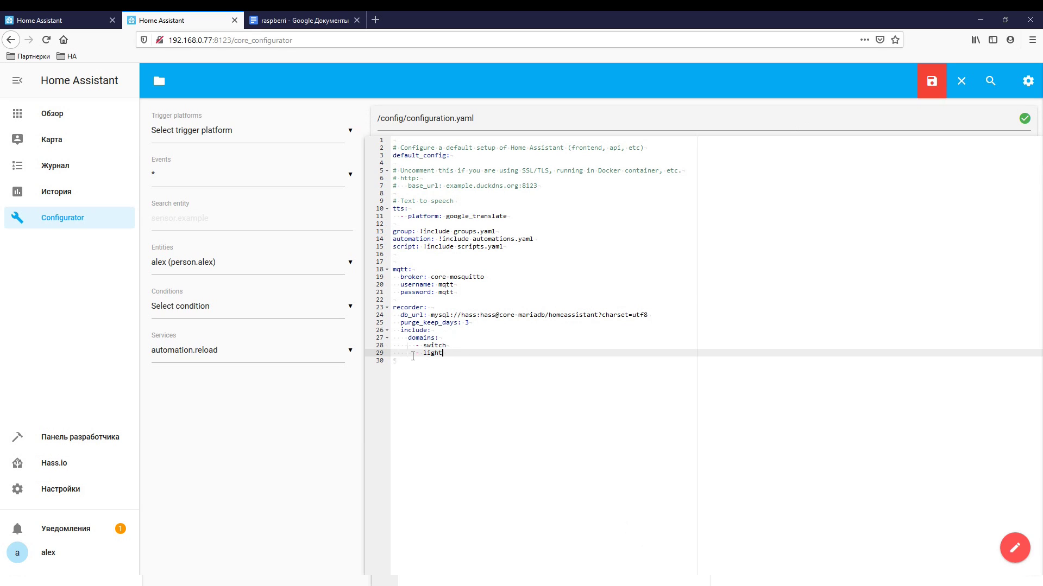
drag(443, 353, 357, 355)
key(ctrl+c)
click(454, 354)
Duplicate the light entry, fix its indentation, change it to yeelight, and save.
key(Return)
key(ctrl+v)
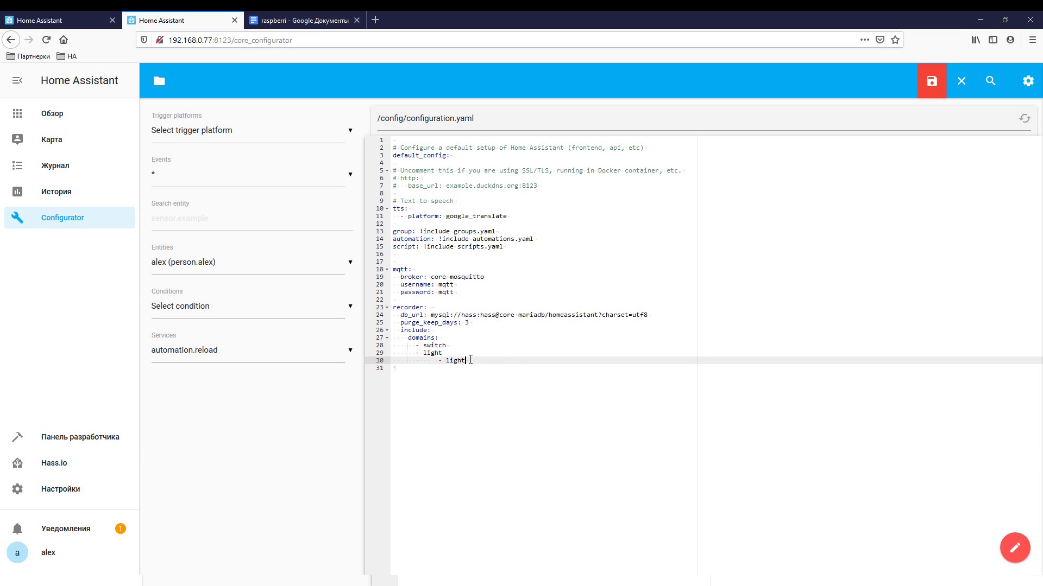
drag(427, 361, 377, 362)
key(BackSpace)
drag(401, 330, 415, 335)
click(408, 338)
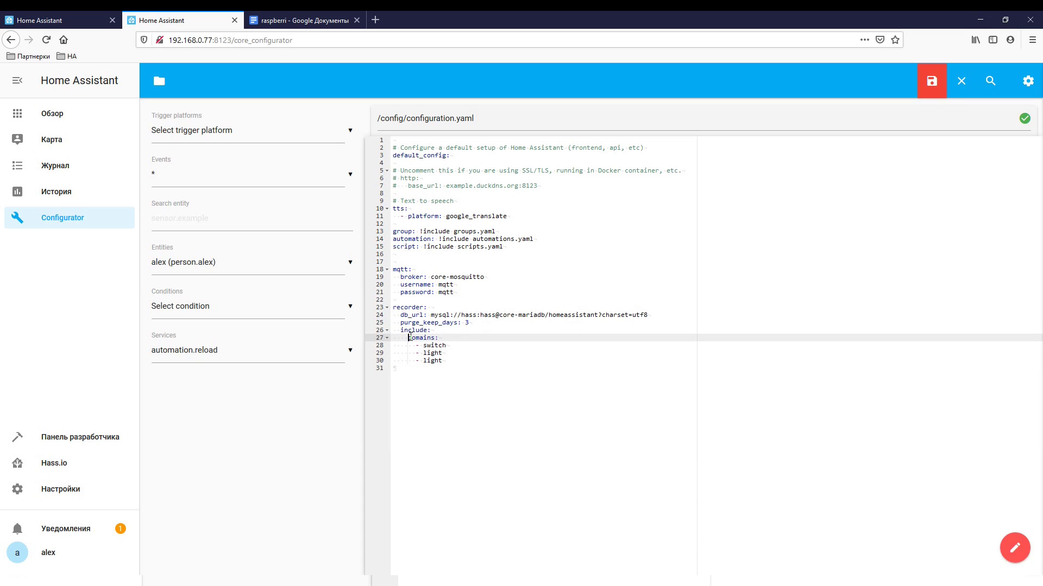
click(425, 360)
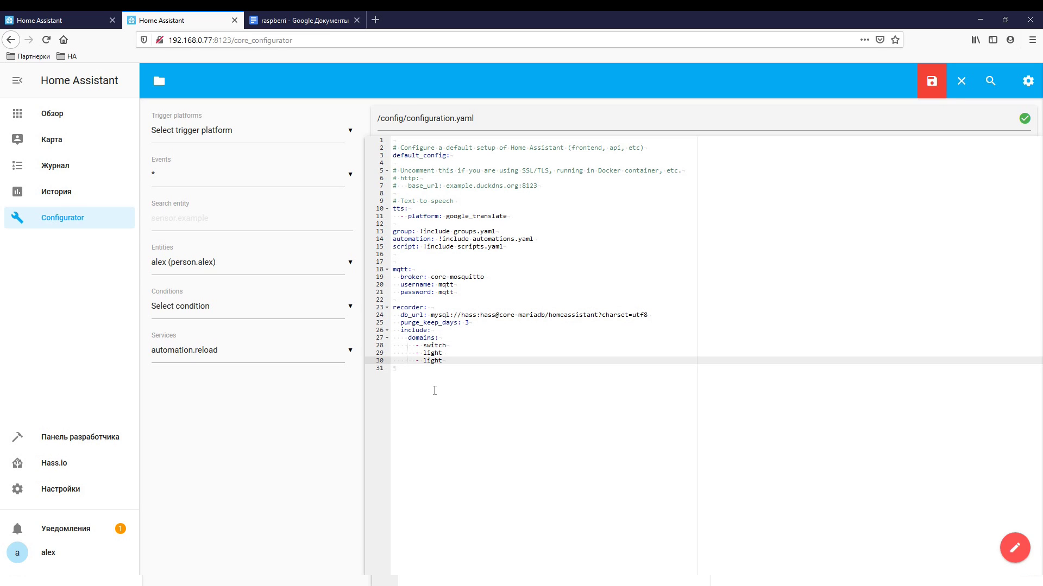
key(Tab)
key(BackSpace)
text(yee)
click(931, 81)
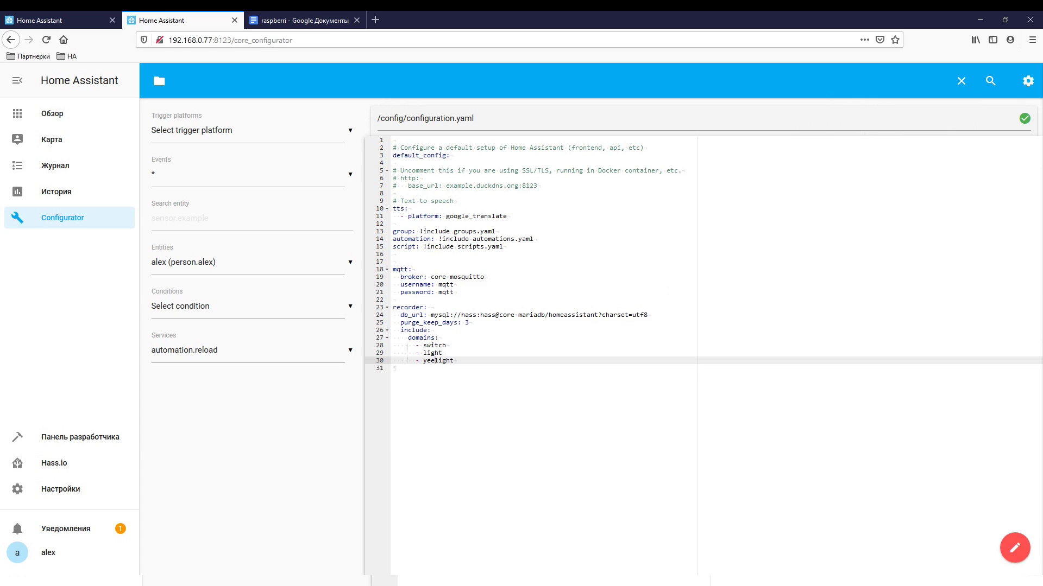
Add a '- sensor' domain entry and start an exclude: key on line 32.
click(465, 361)
key(Return)
text(- sensor)
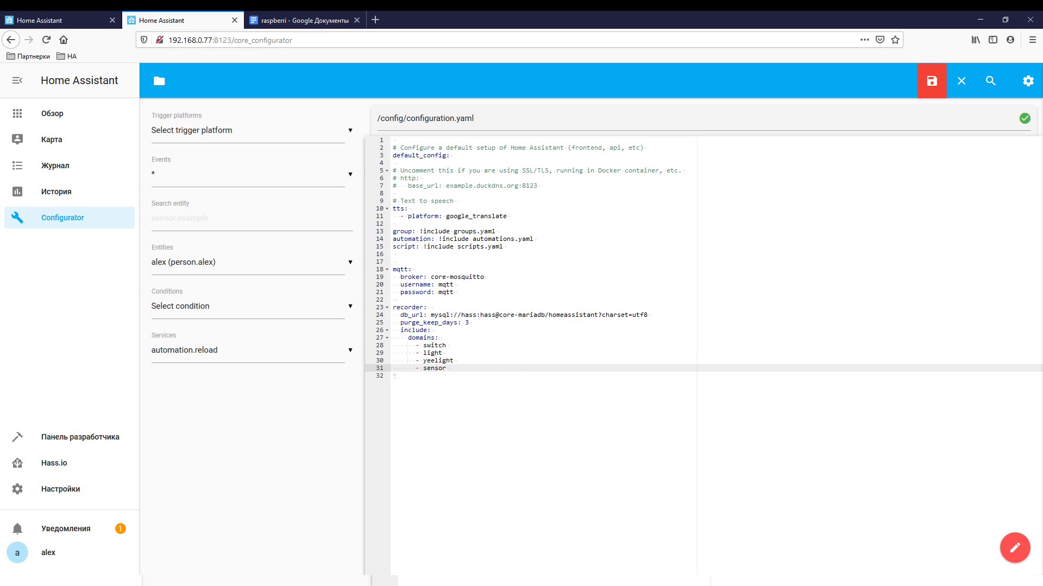
click(449, 372)
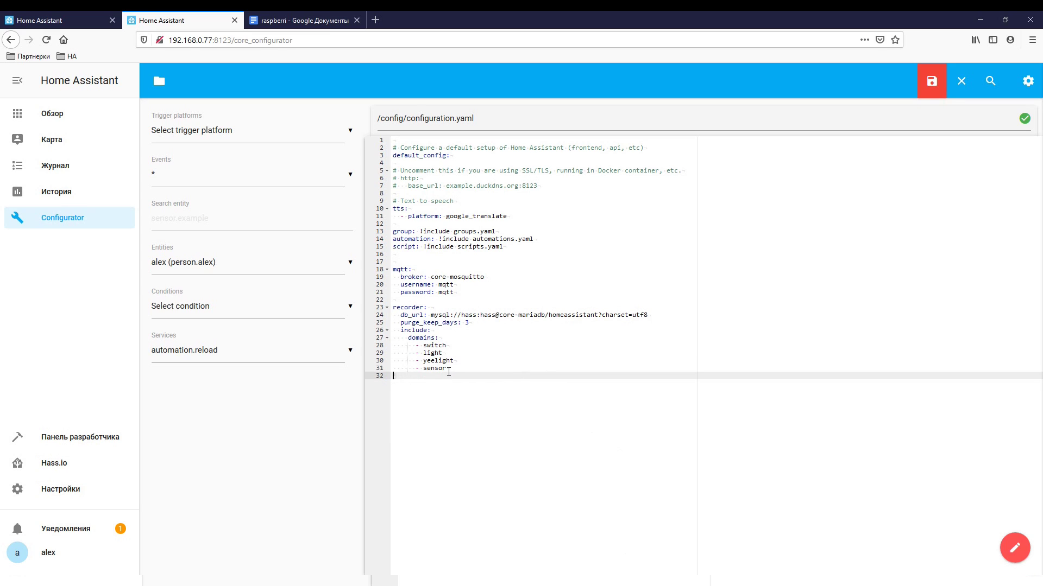
text(exclude:)
double_click(434, 368)
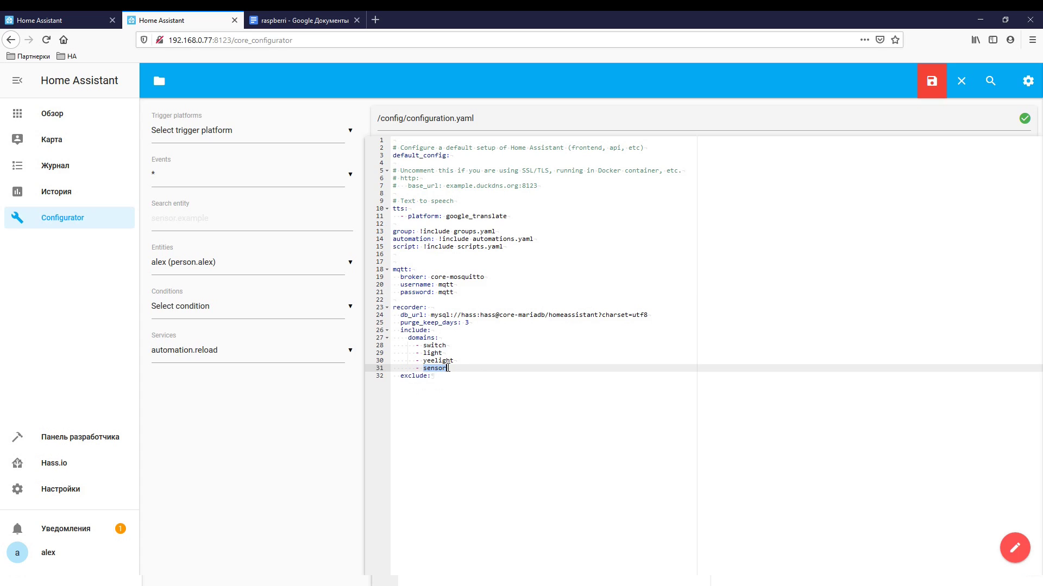
click(439, 368)
click(544, 398)
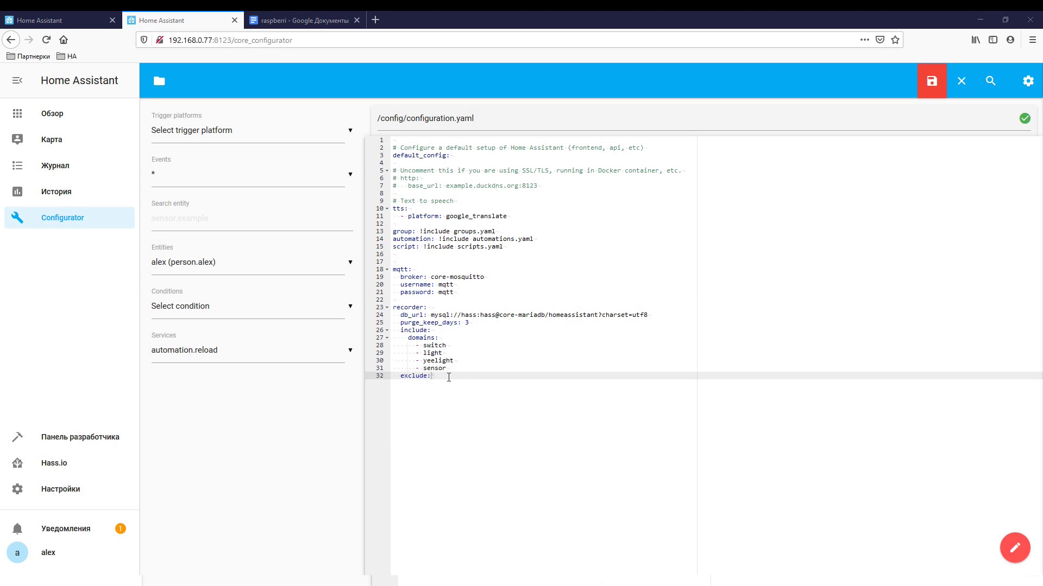
key(Return)
key(Tab)
text(entities:)
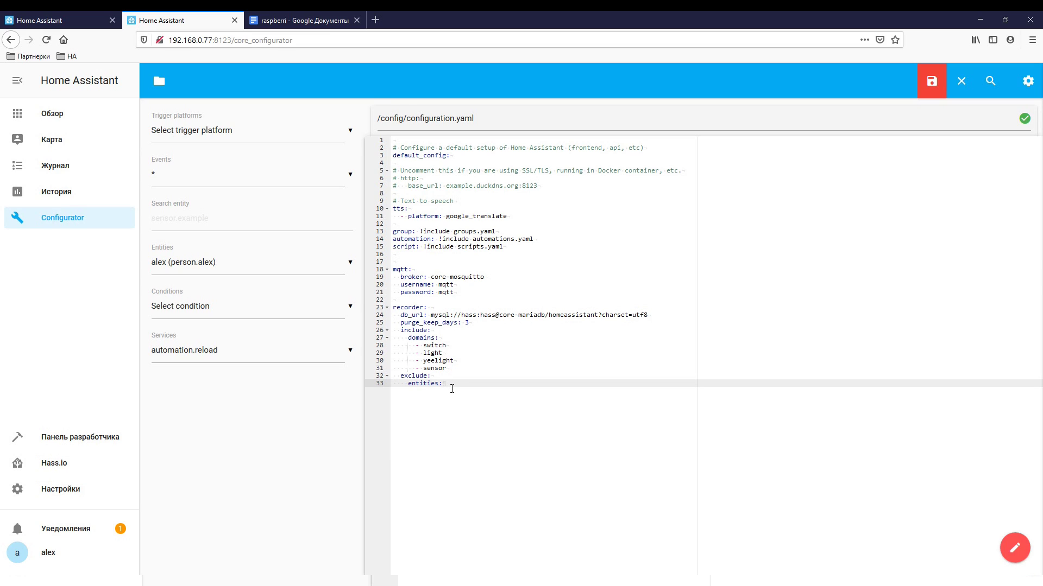
key(Return)
key(Tab)
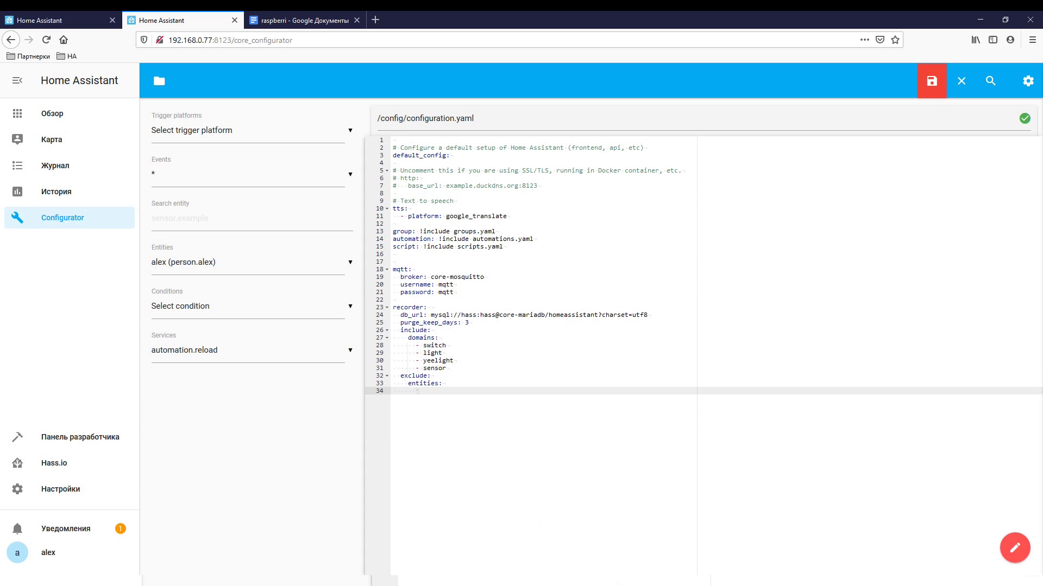
key(ctrl+s)
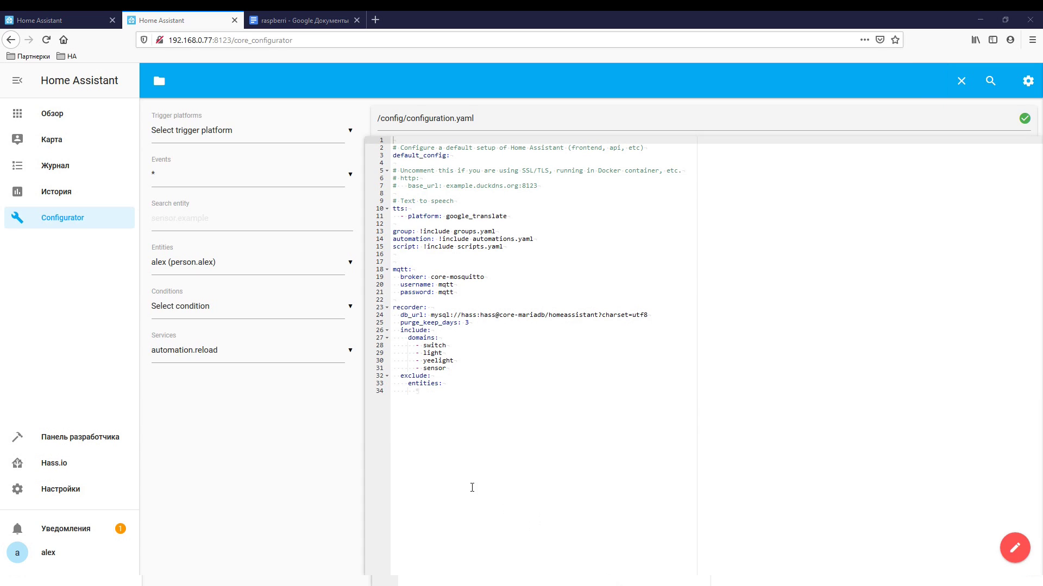
click(400, 414)
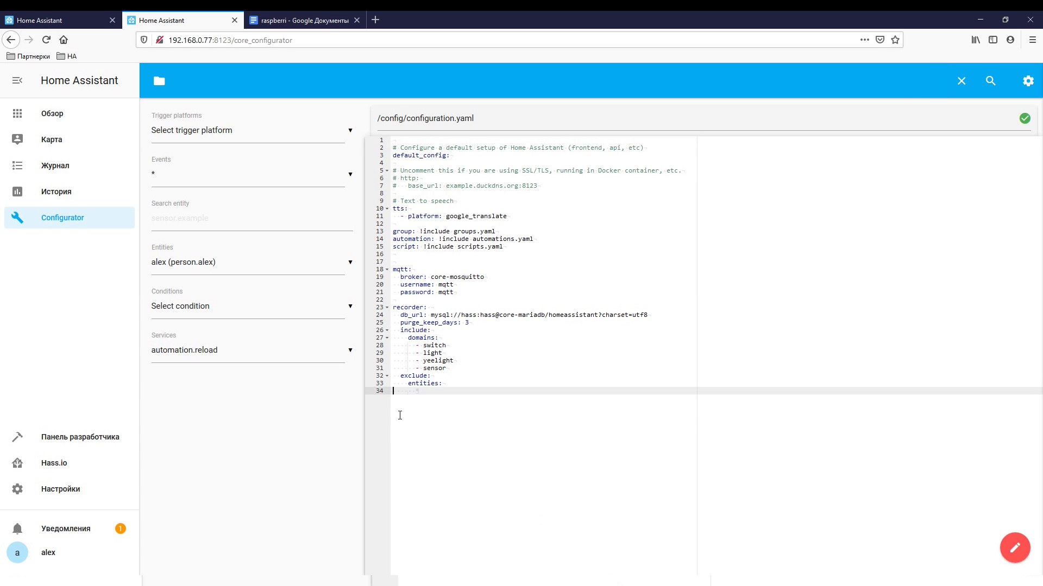
text(- sensor.mqtt_)
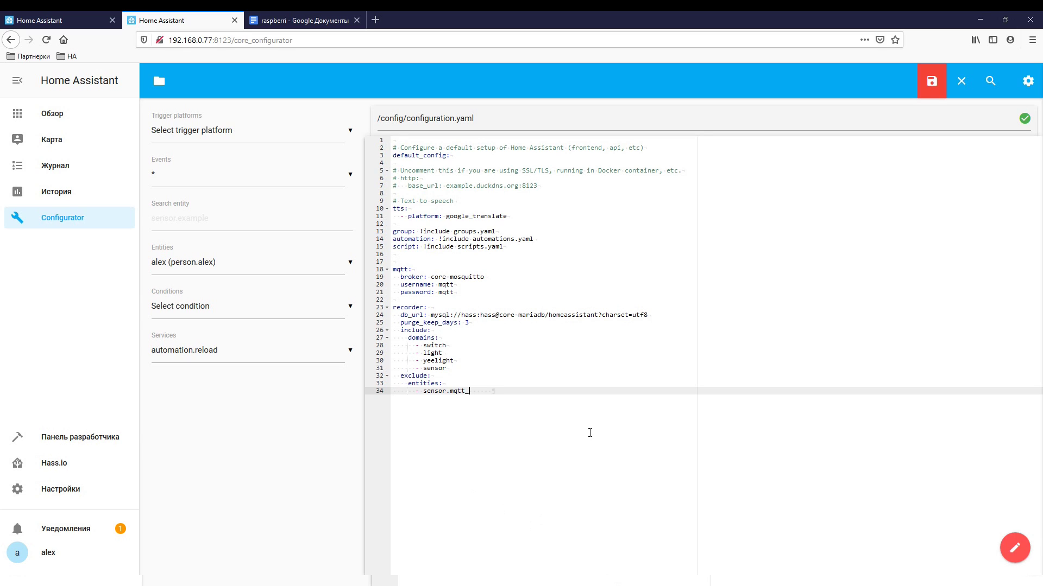
text(test)
key(ctrl+s)
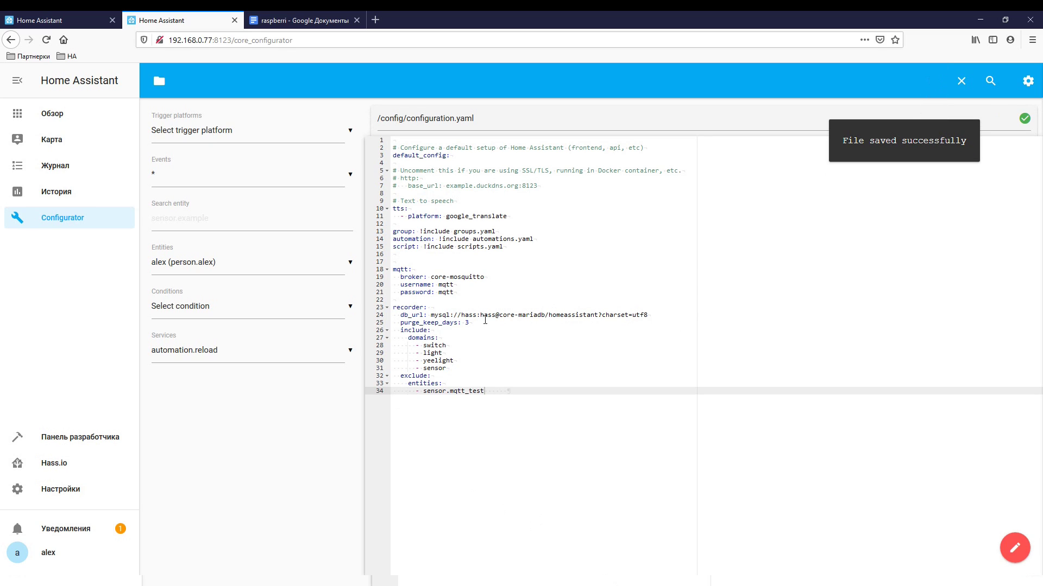
click(443, 369)
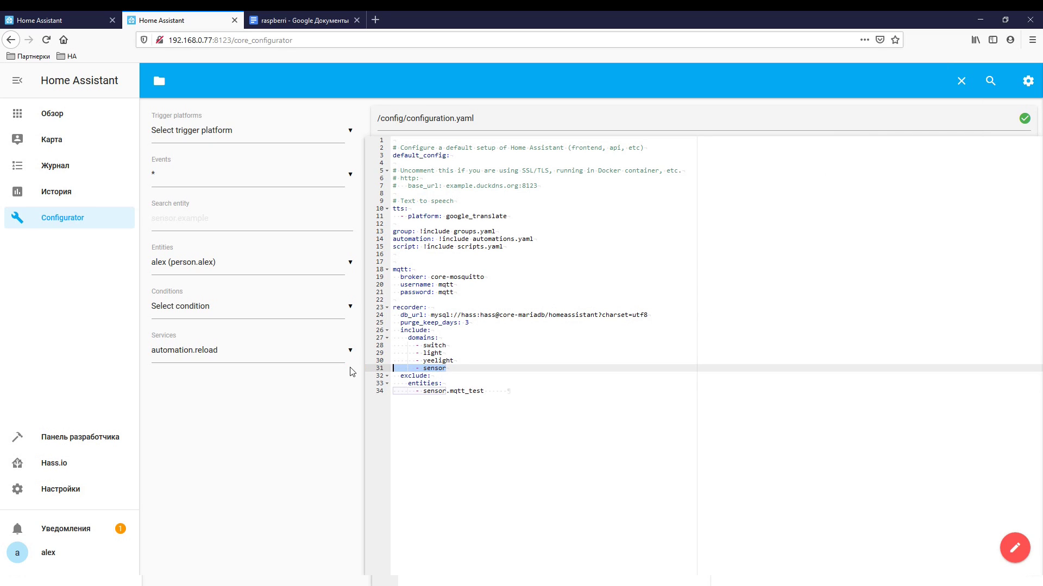
click(443, 391)
drag(486, 391, 383, 391)
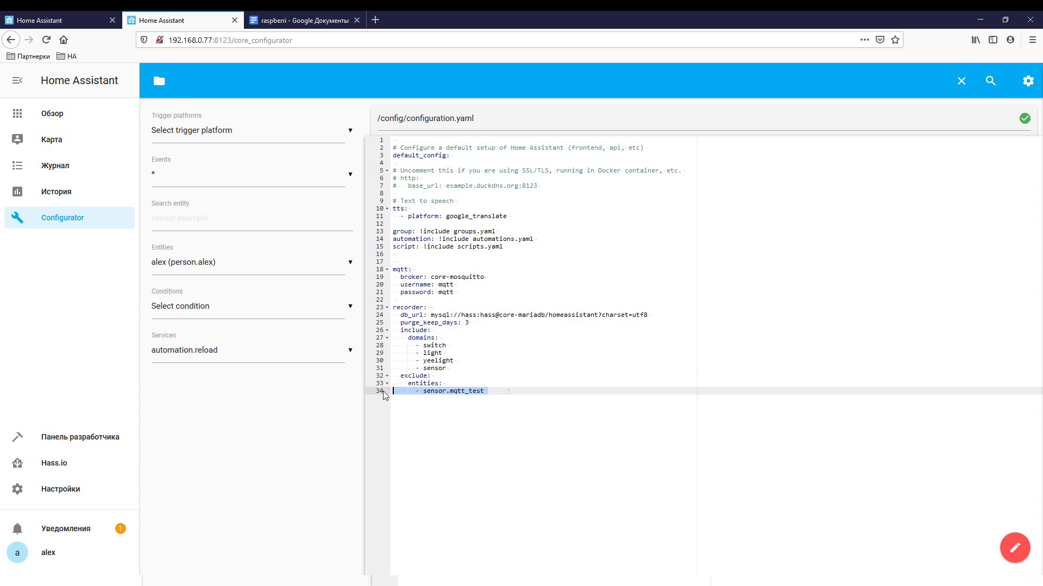
click(446, 391)
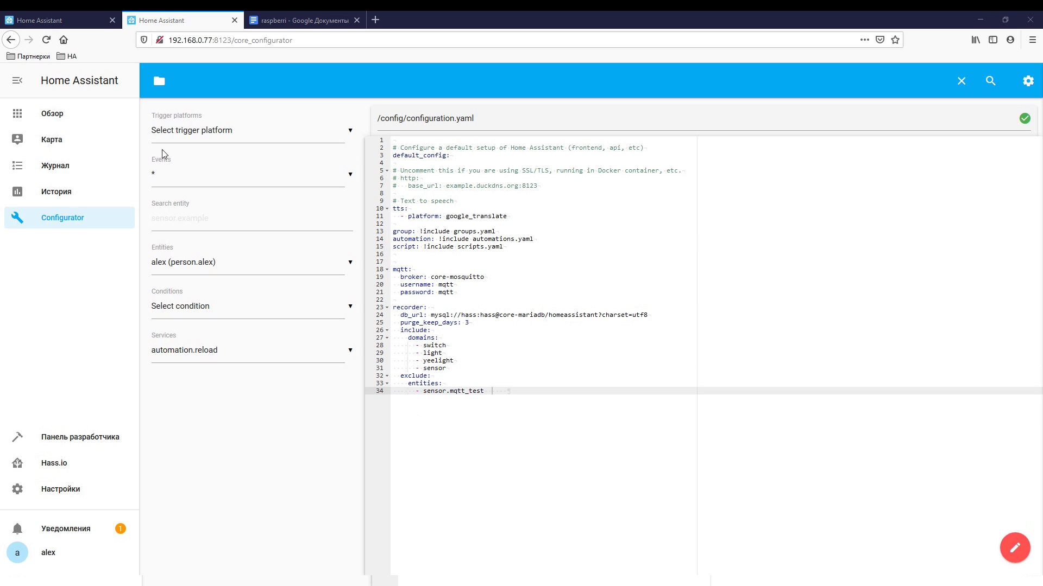
click(40, 12)
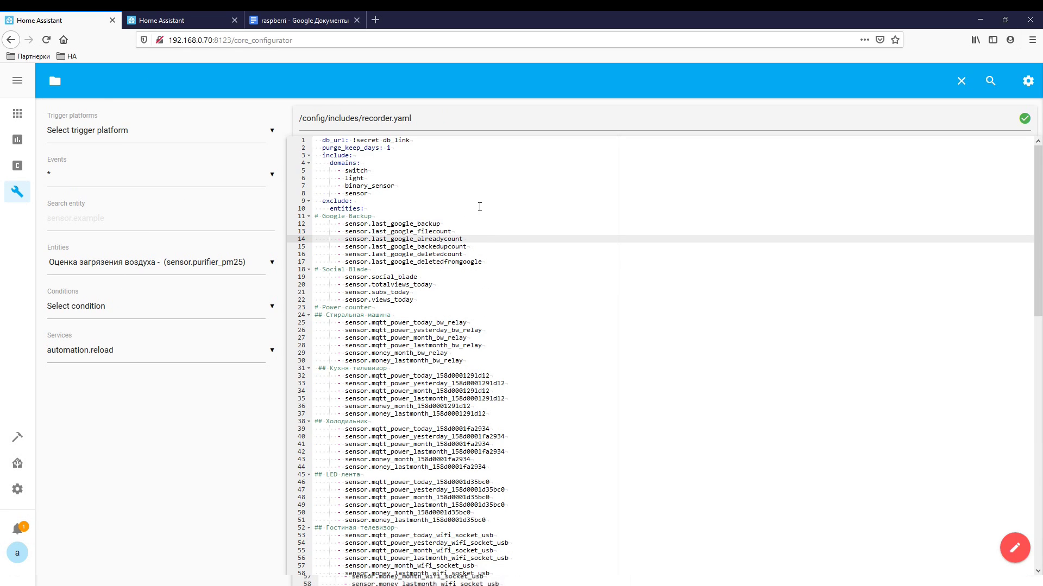
Review the other instance's recorder.yaml included domains (light, binary_sensor, sensor) and Google Backup exclusions.
click(349, 164)
click(363, 170)
click(358, 179)
click(364, 186)
click(362, 193)
click(414, 247)
scroll(414, 247, down, 15)
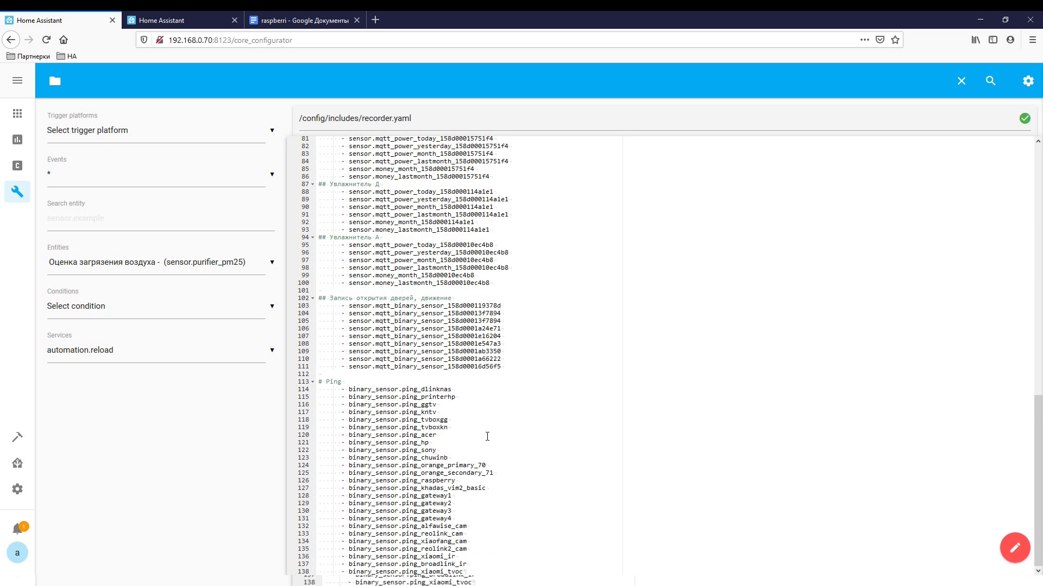
scroll(487, 437, up, 15)
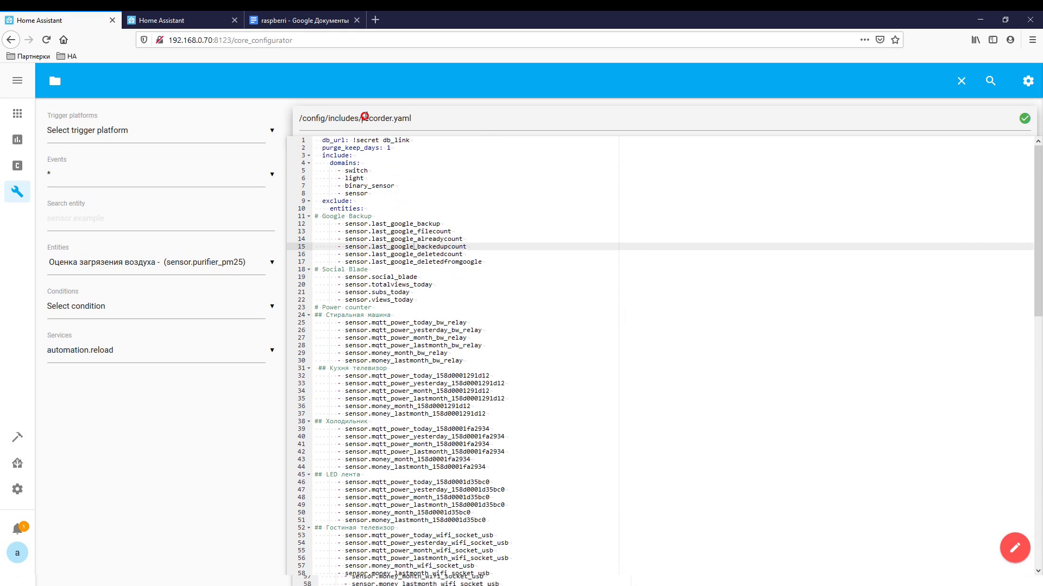
drag(362, 118, 425, 114)
In the local configuration.yaml, add 'sensor: !include sensor.yaml' on line 16.
key(ctrl+Tab)
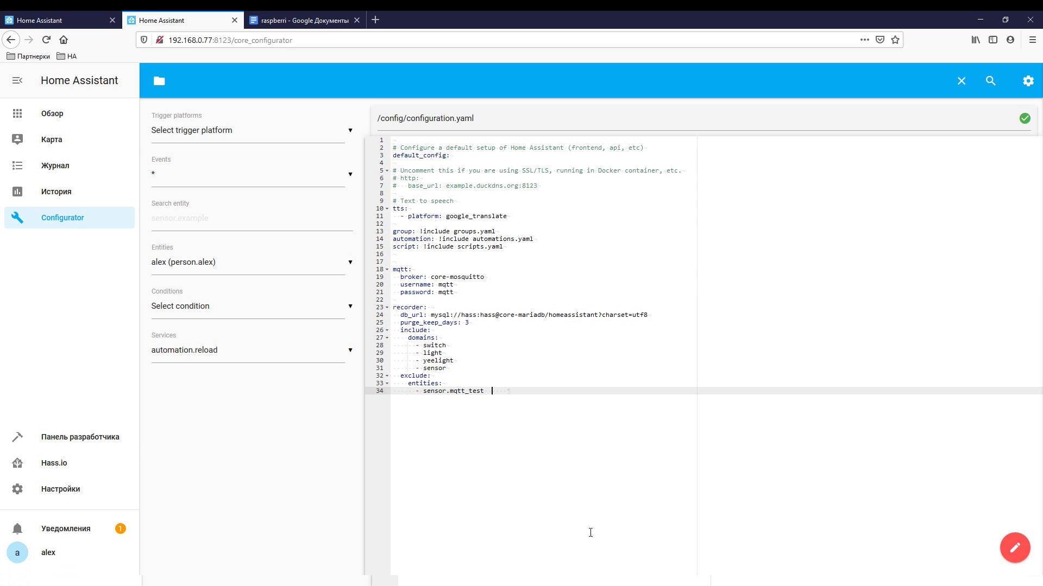
click(729, 254)
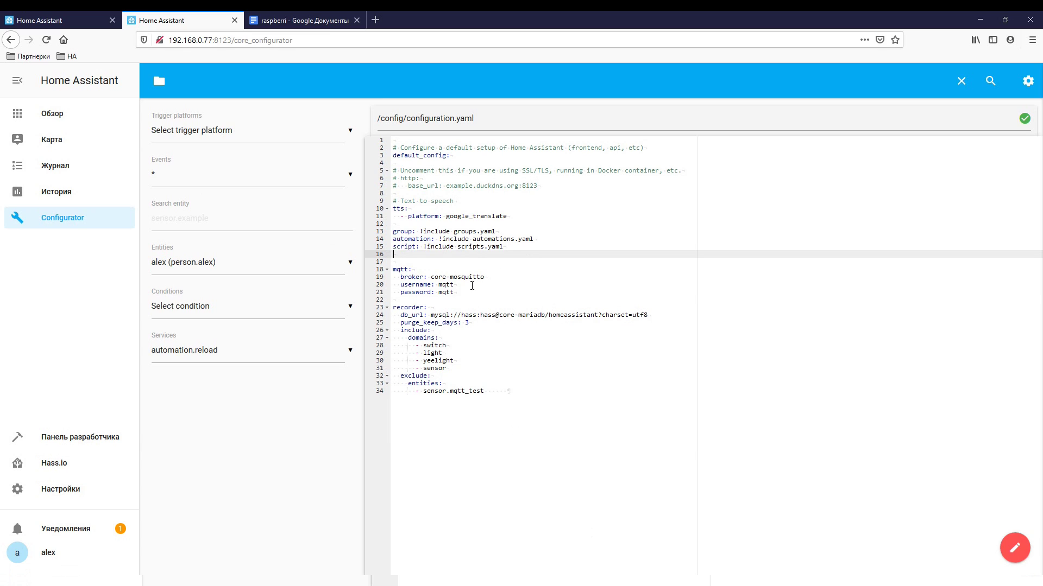
text(sensor: !include sensor.yaml)
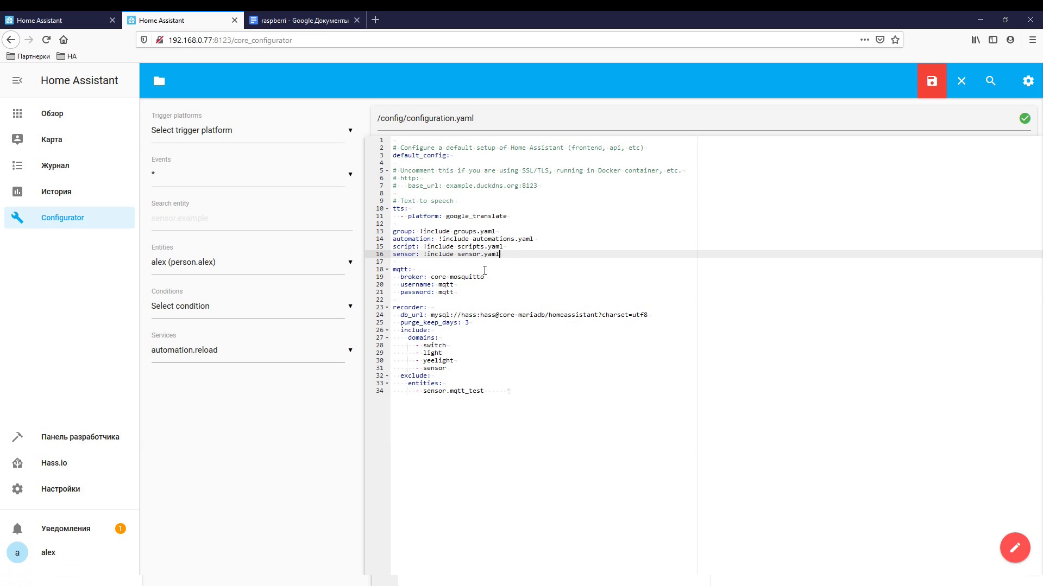
Save configuration.yaml and create a new sensor.yaml file in the config folder.
click(932, 81)
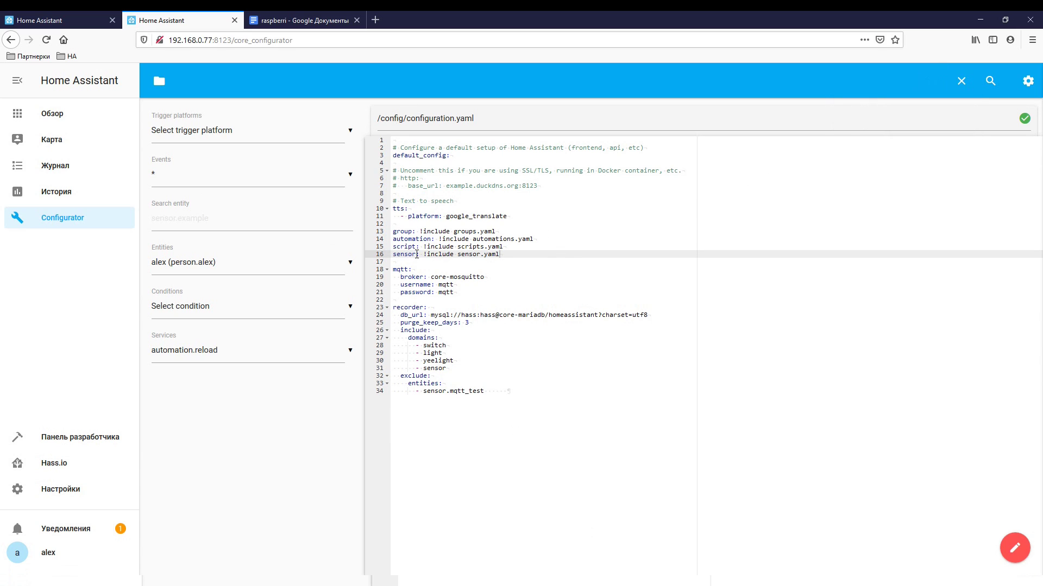
drag(457, 255, 500, 256)
click(160, 82)
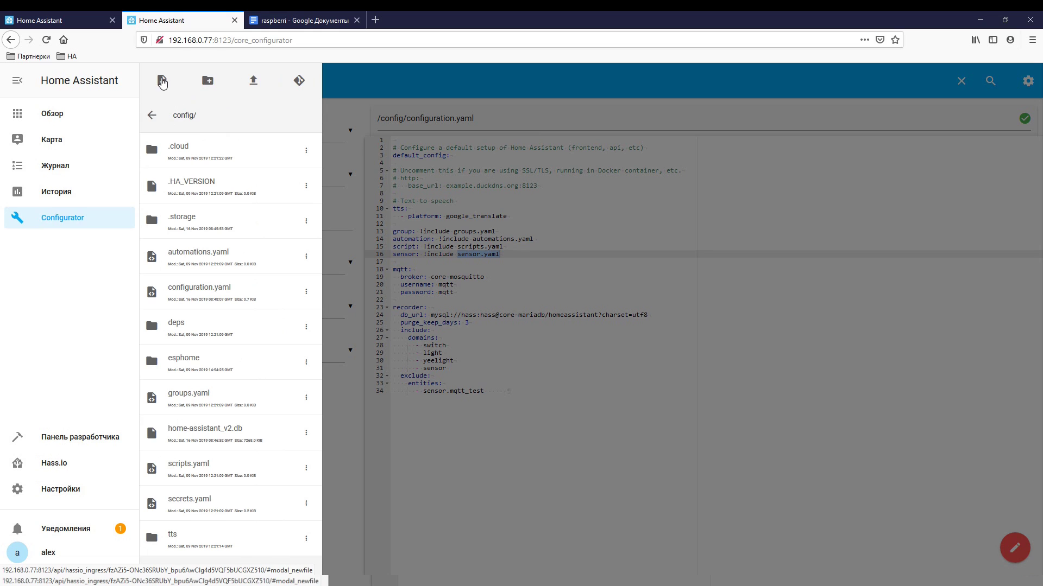
click(162, 81)
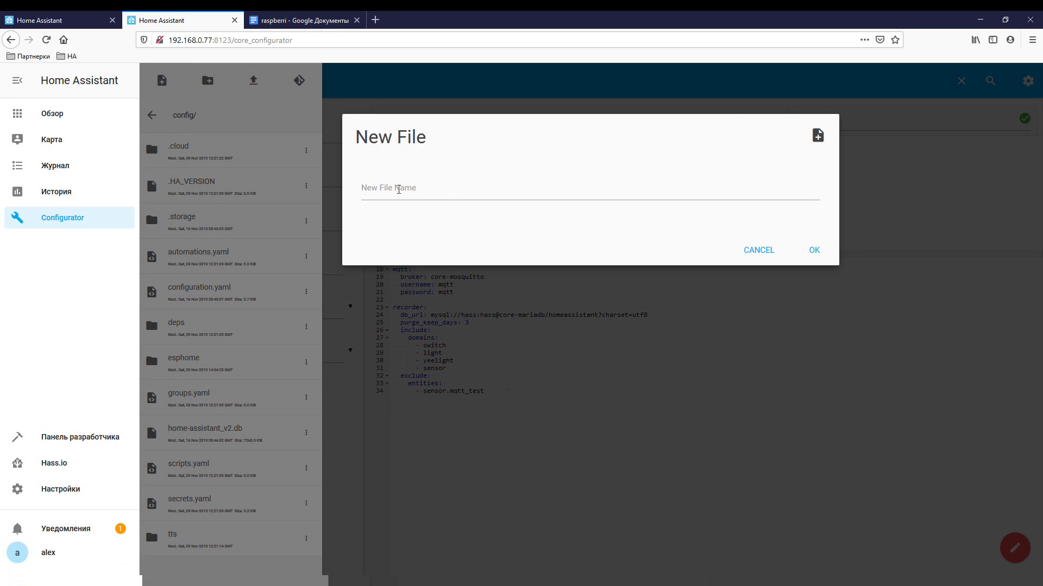
click(399, 188)
text(sensor.yaml)
click(814, 250)
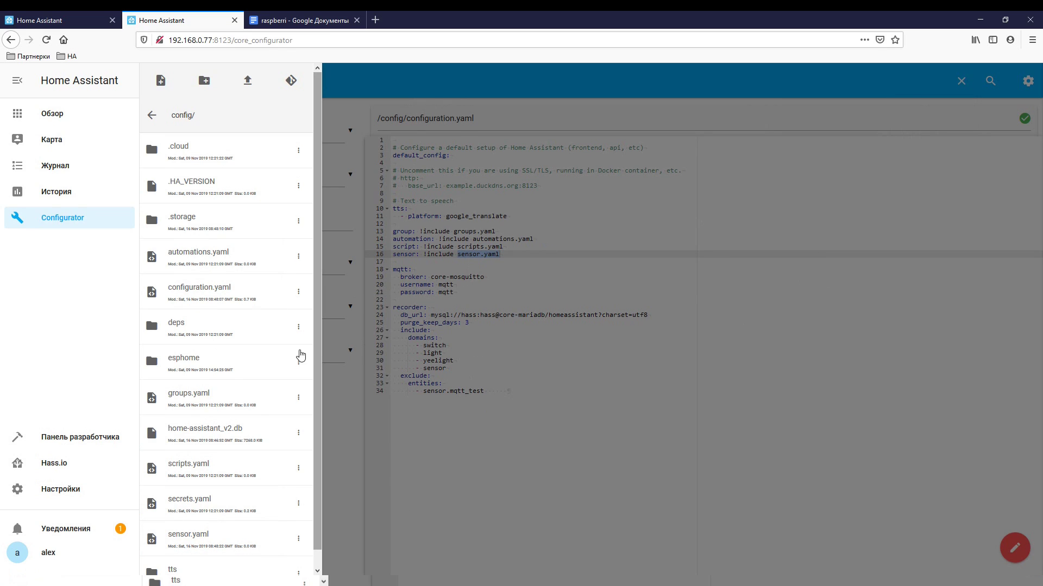
Open the new sensor.yaml in the editor and paste the SQL sensor definition.
click(197, 538)
click(446, 167)
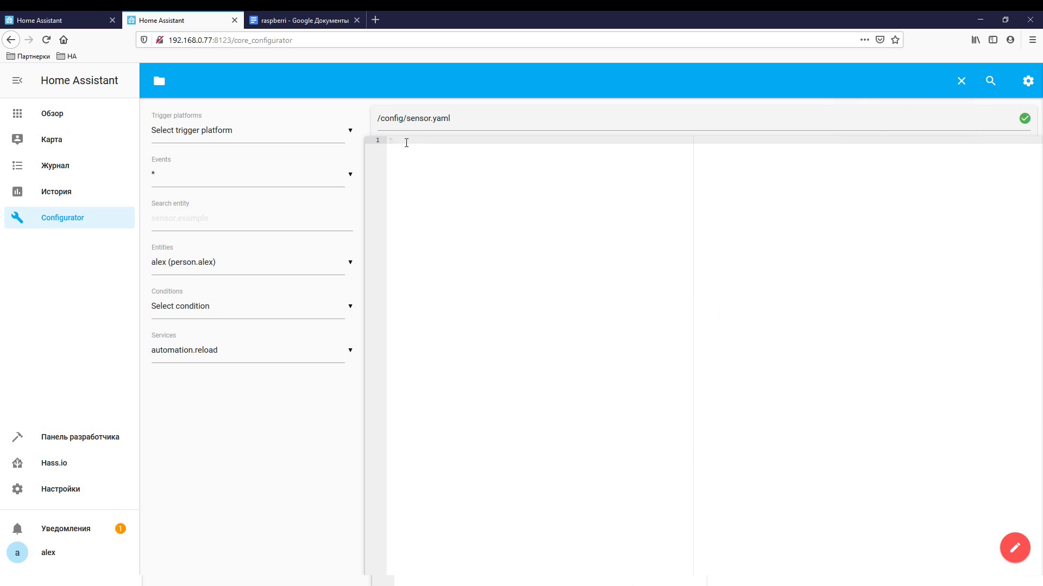
key(ctrl+v)
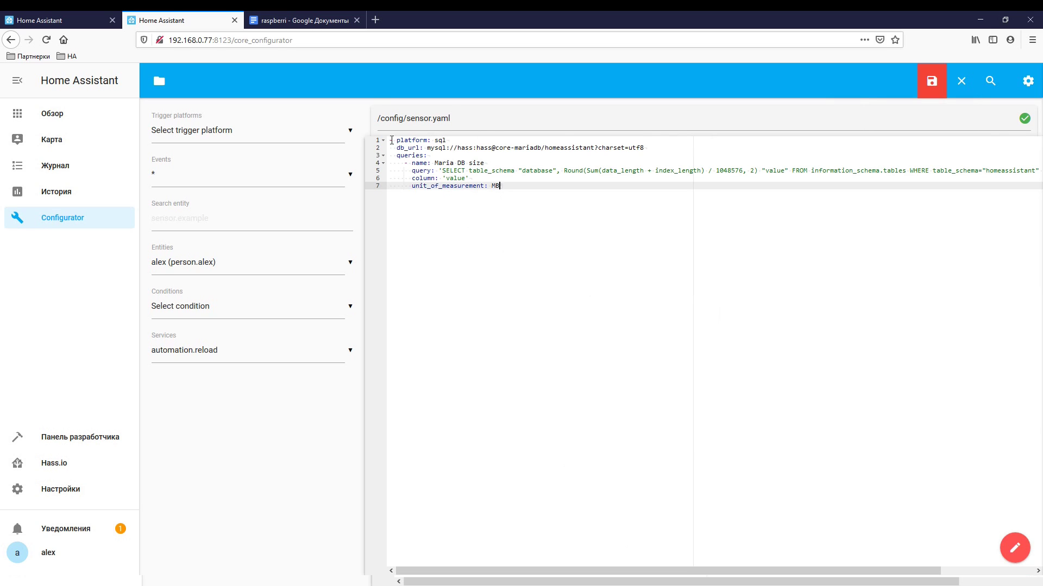
Review the sql platform, MariaDB db_url, value column and MB unit, then save sensor.yaml.
double_click(445, 140)
drag(428, 148, 655, 149)
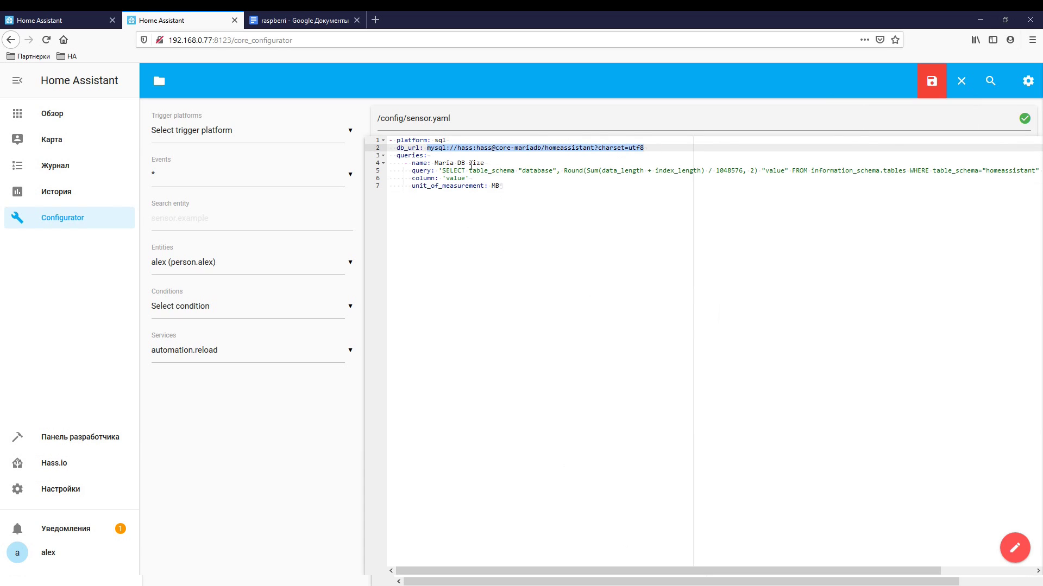
click(468, 179)
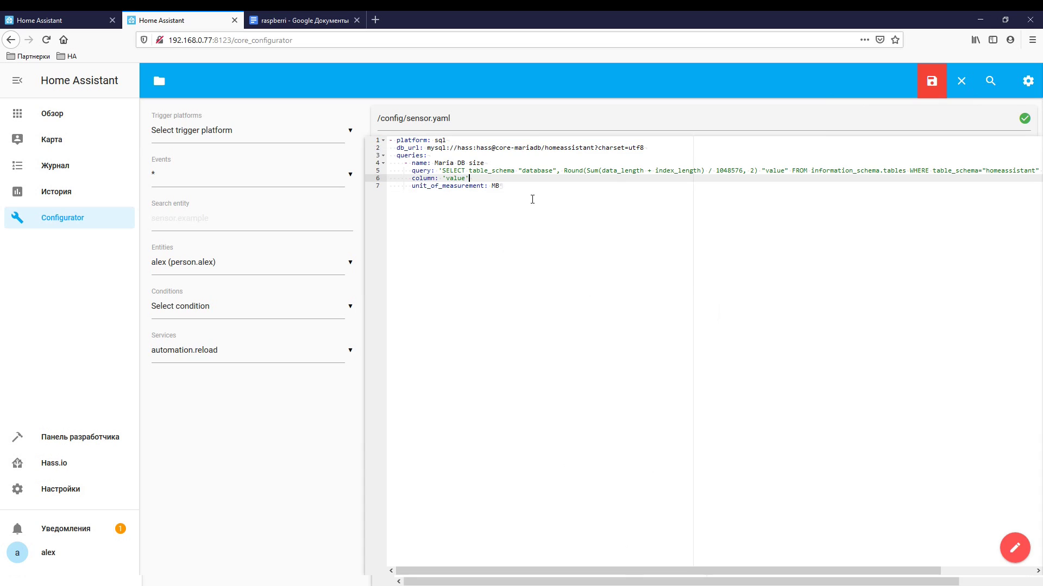
click(486, 189)
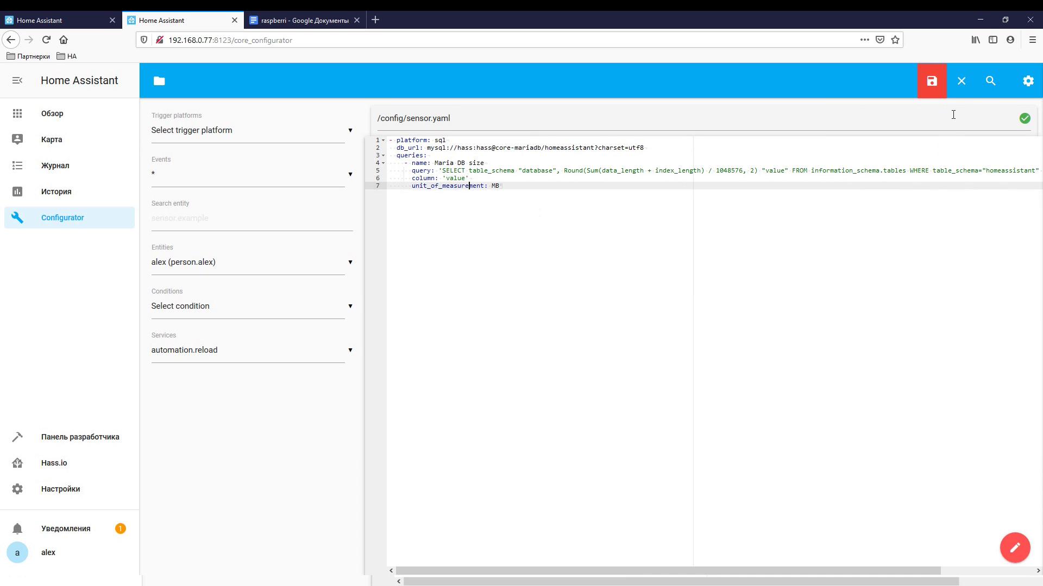
click(932, 81)
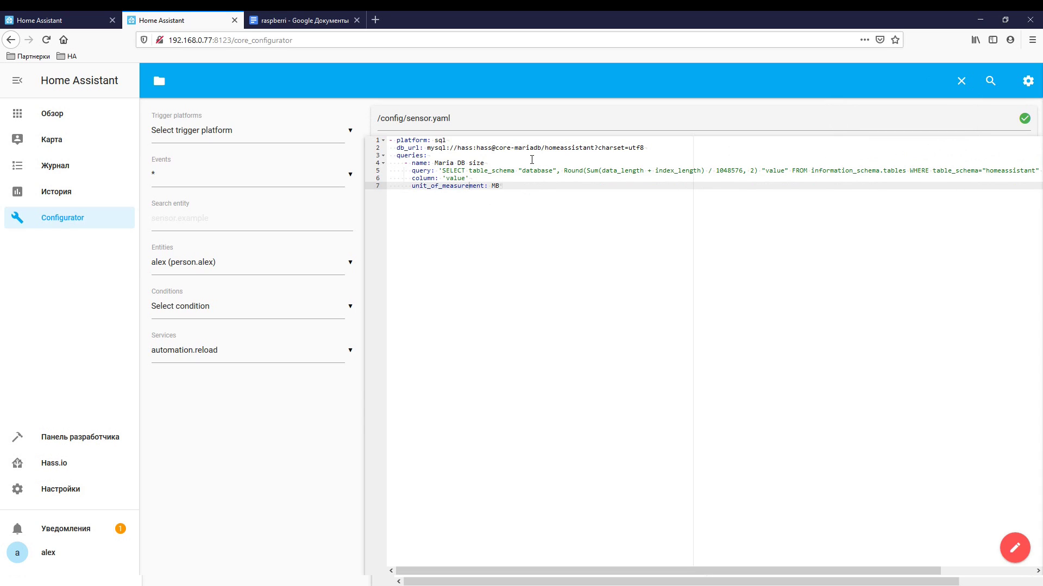
click(54, 20)
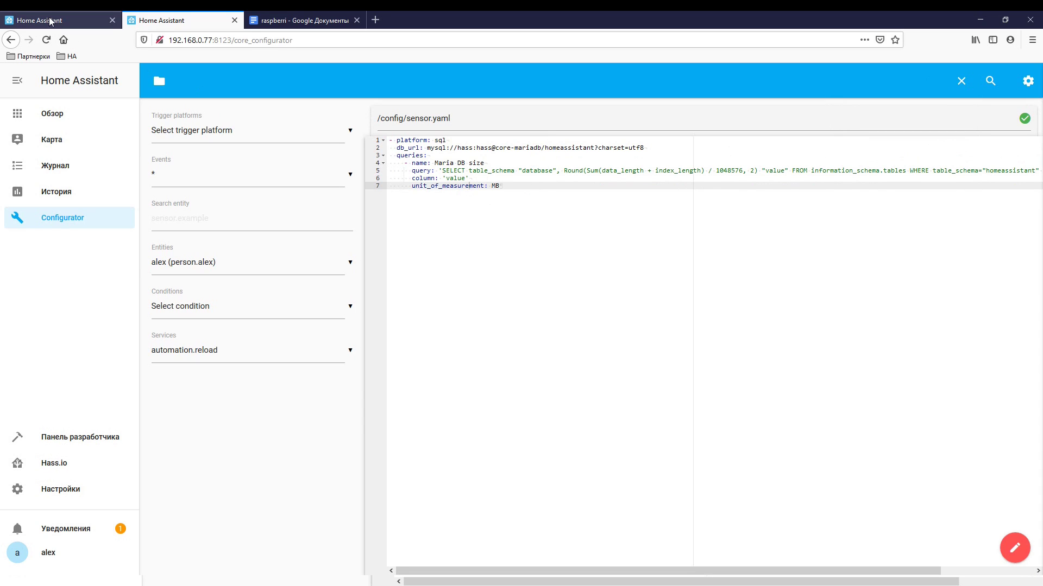
Compare the other instance's includes/sensors/system.yaml sql block with the local sensor.yaml db_url.
drag(328, 121, 443, 119)
click(419, 116)
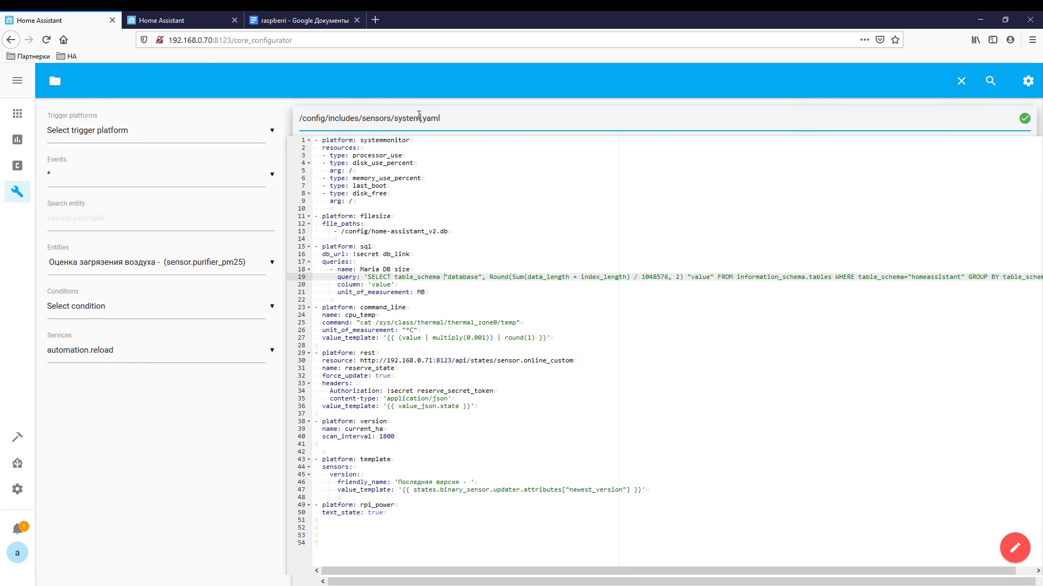
click(345, 246)
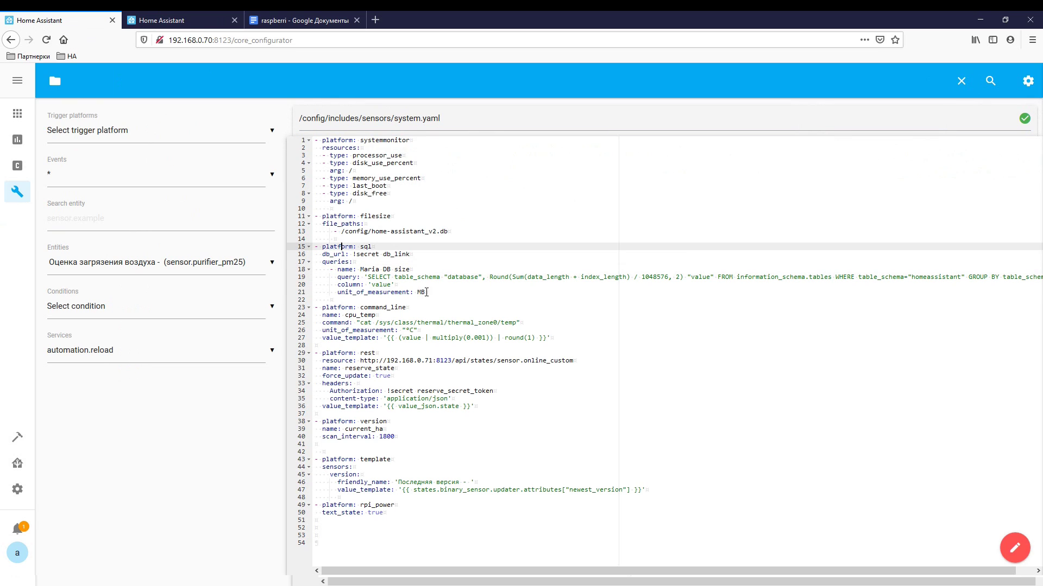
drag(427, 293, 413, 255)
click(331, 253)
click(200, 16)
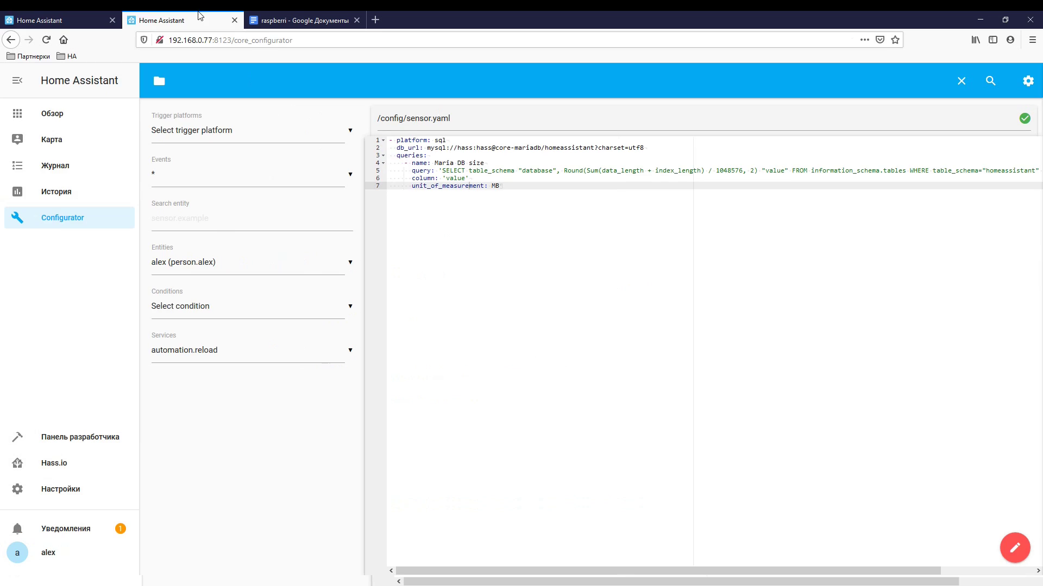
click(488, 148)
drag(656, 147, 358, 148)
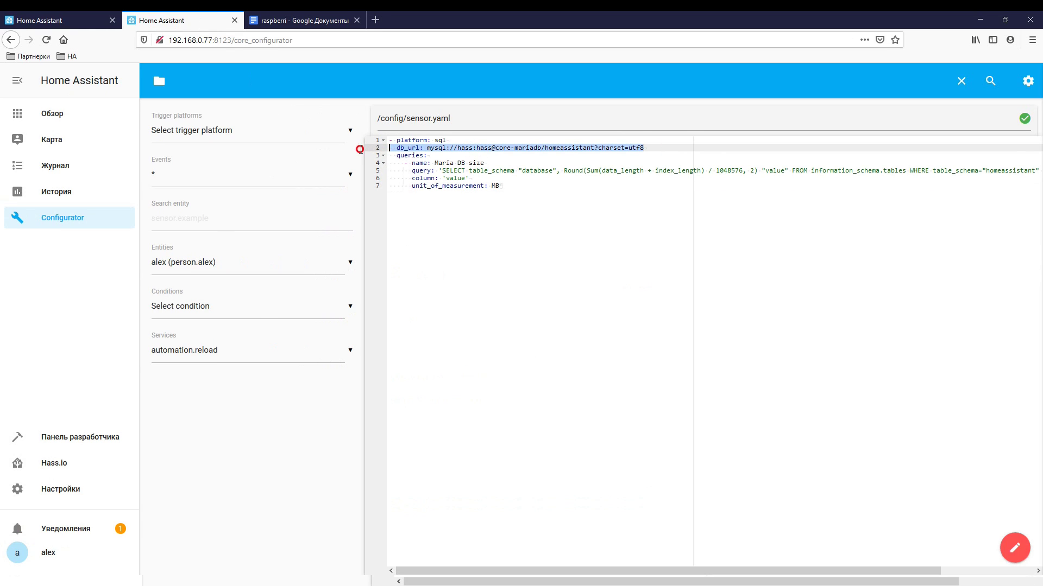
Note the other instance's db_url uses a secret, then recheck the local db_url and value column.
click(60, 20)
drag(411, 256, 300, 257)
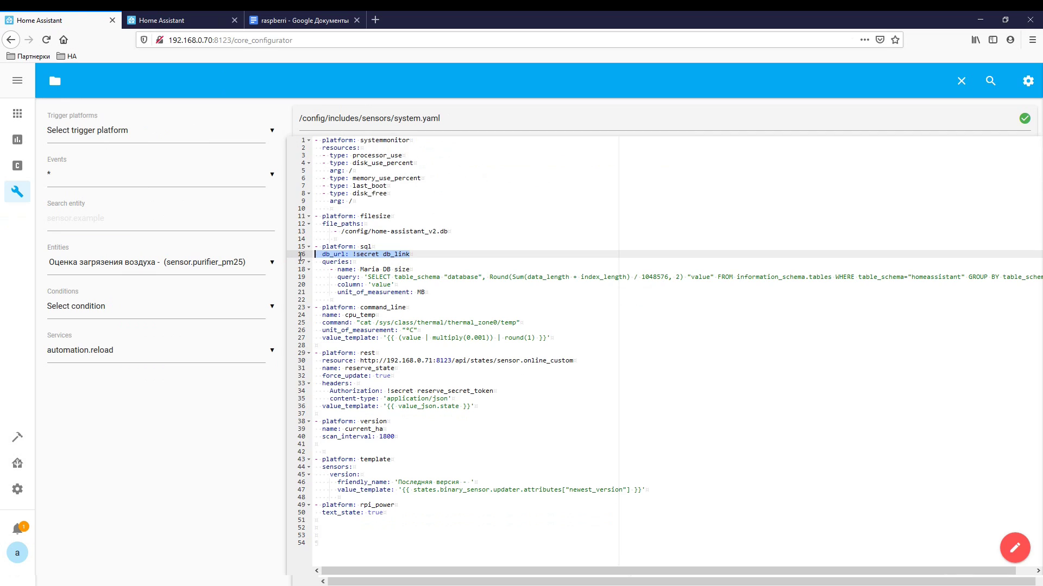
click(163, 21)
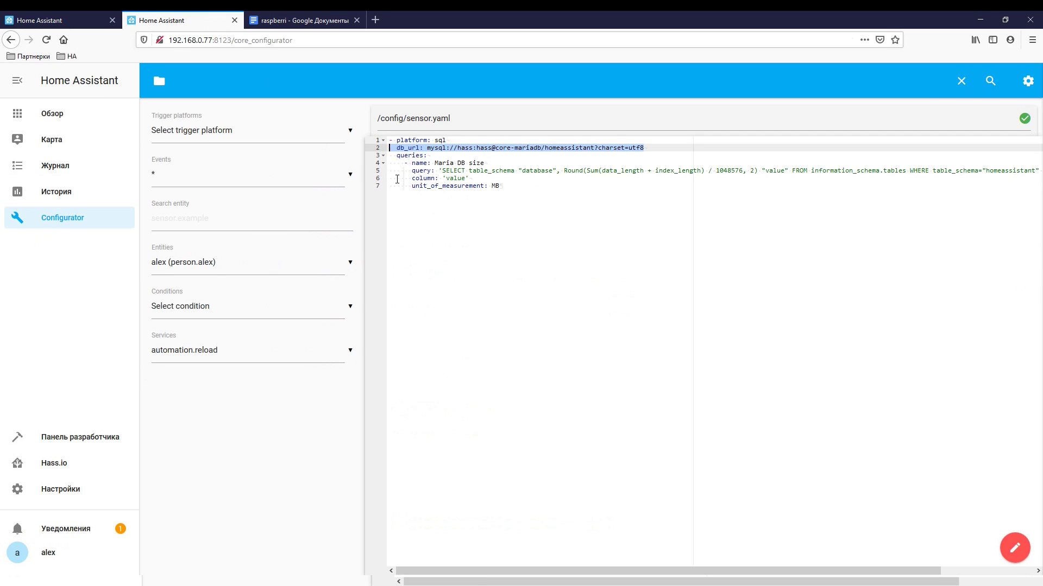
click(447, 164)
mouse_move(427, 147)
mouse_down()
mouse_move(654, 153)
mouse_move(628, 157)
mouse_up()
click(485, 179)
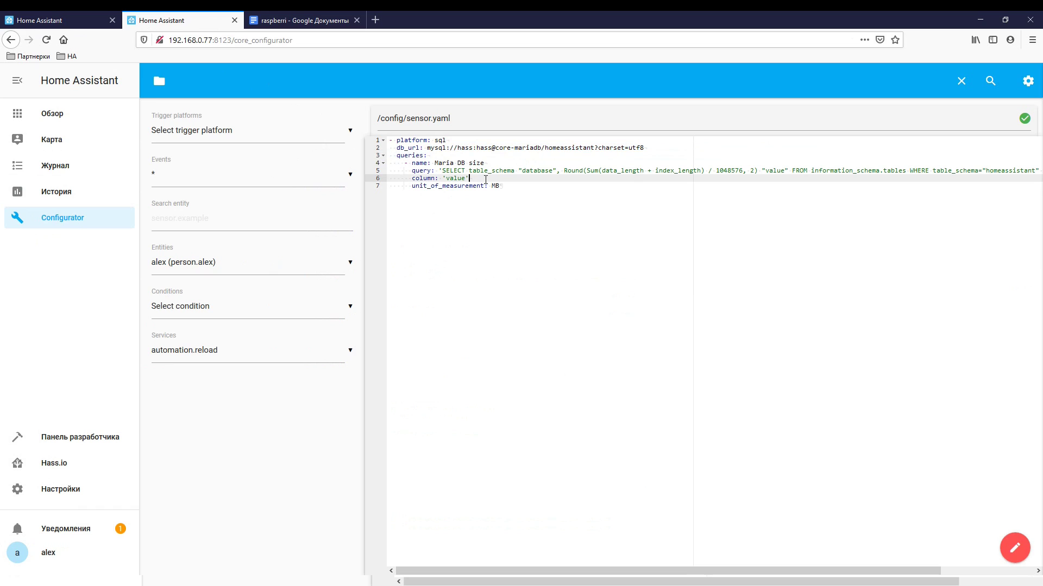
click(76, 463)
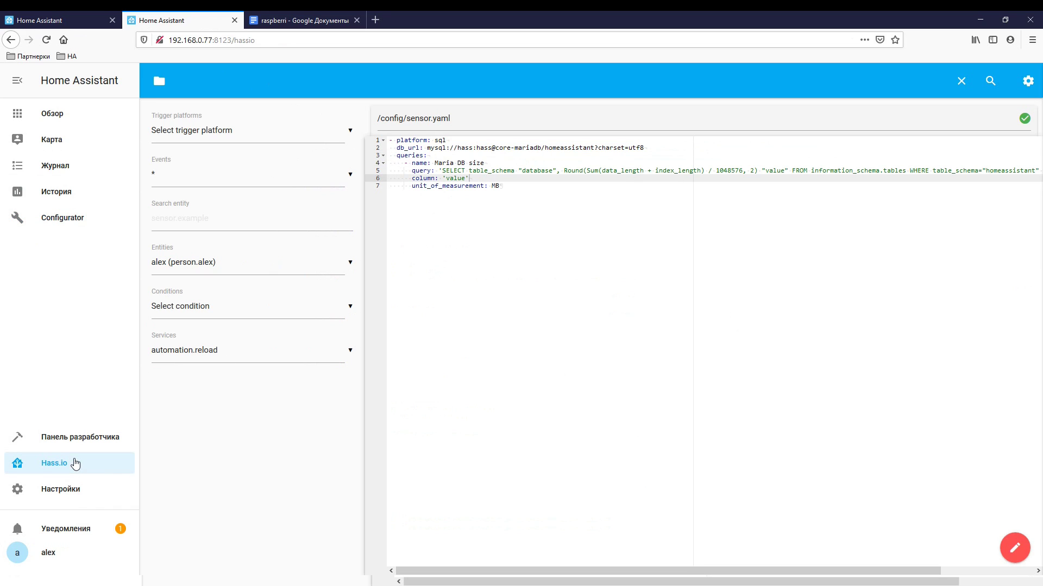
Run a configuration check, restart Home Assistant, and open the developer tools States view.
click(55, 492)
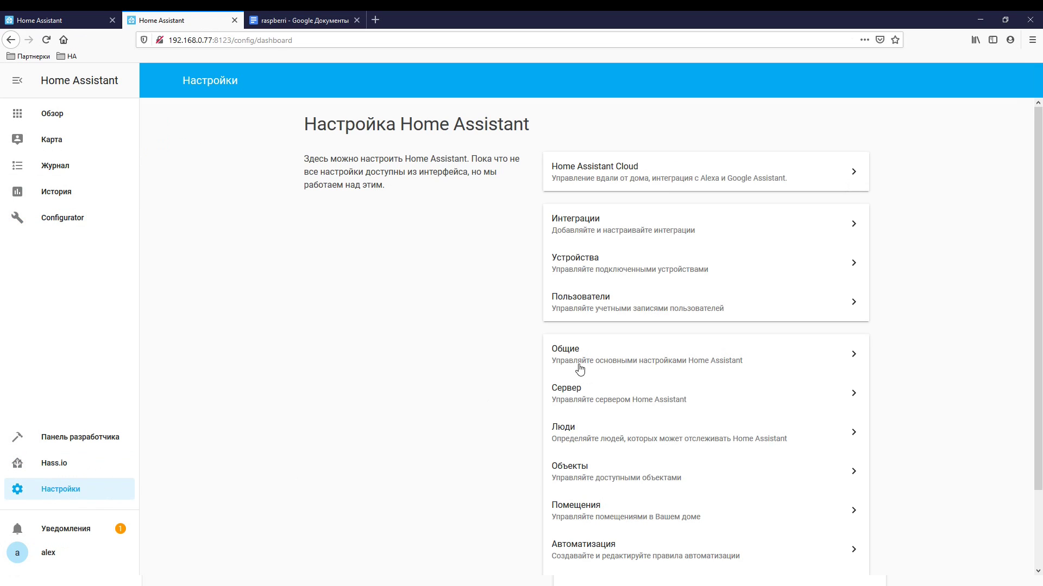
click(632, 406)
click(725, 239)
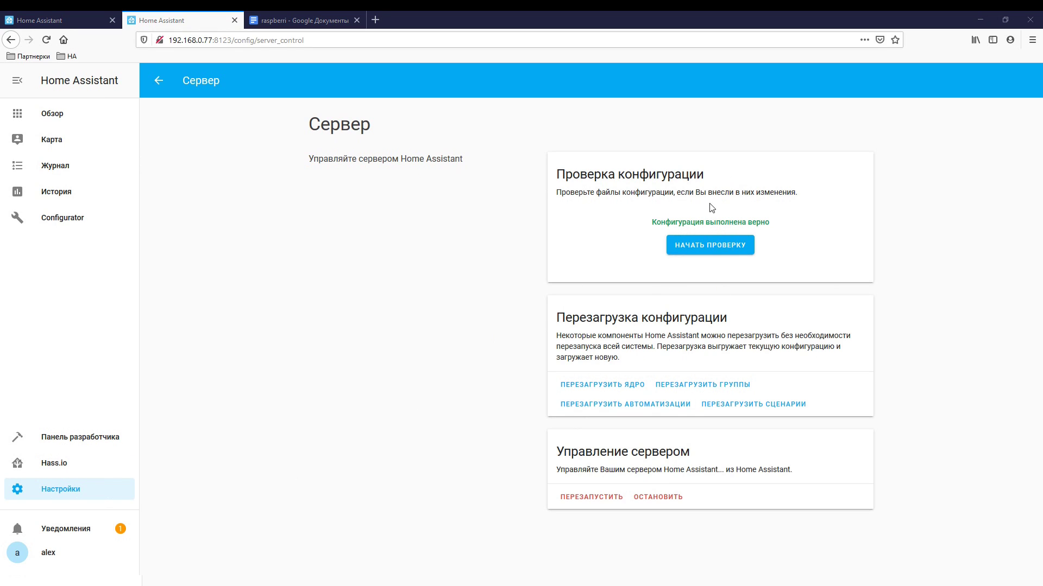
click(595, 500)
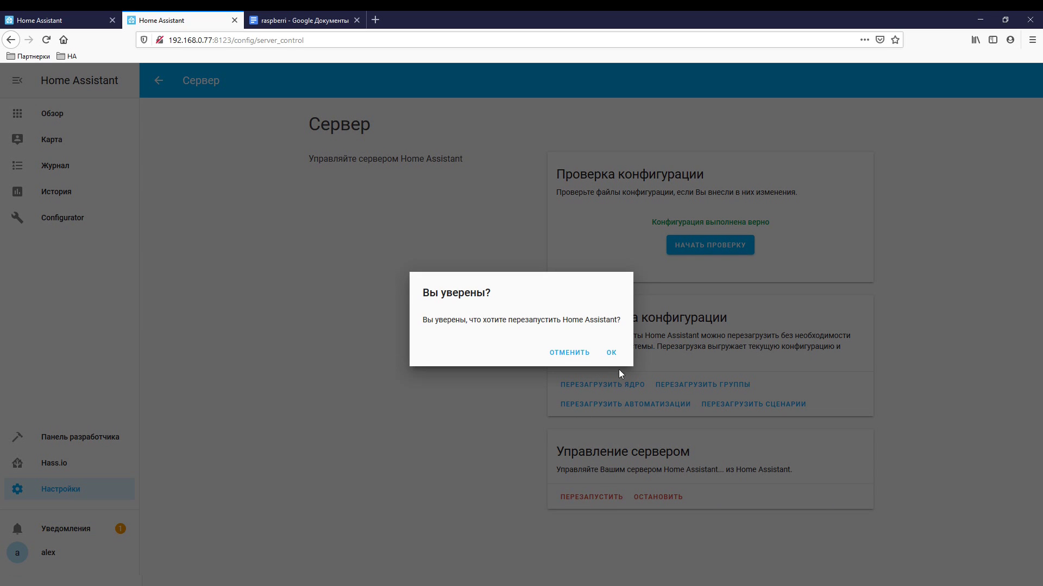
click(612, 351)
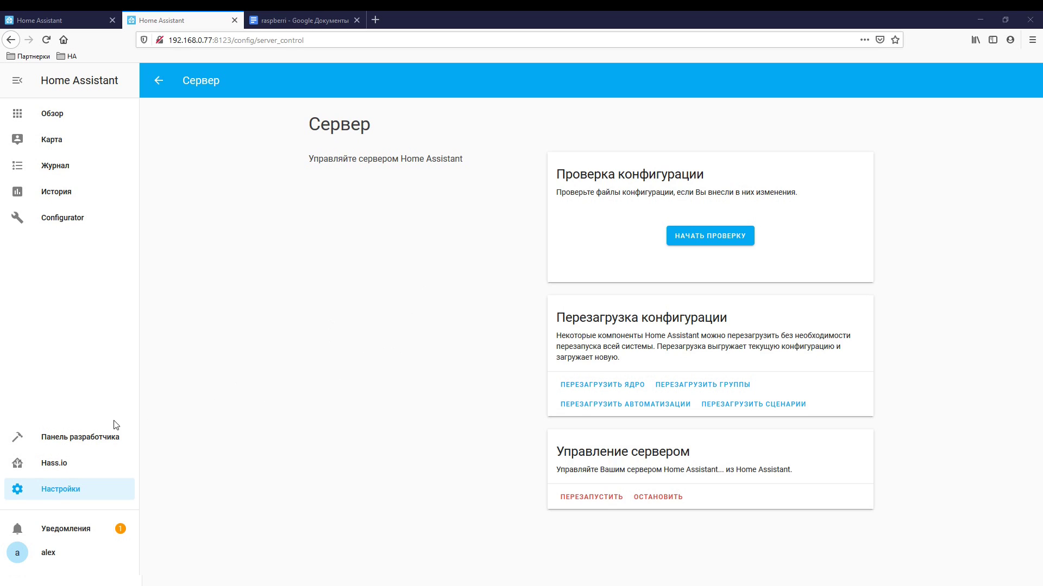
click(82, 437)
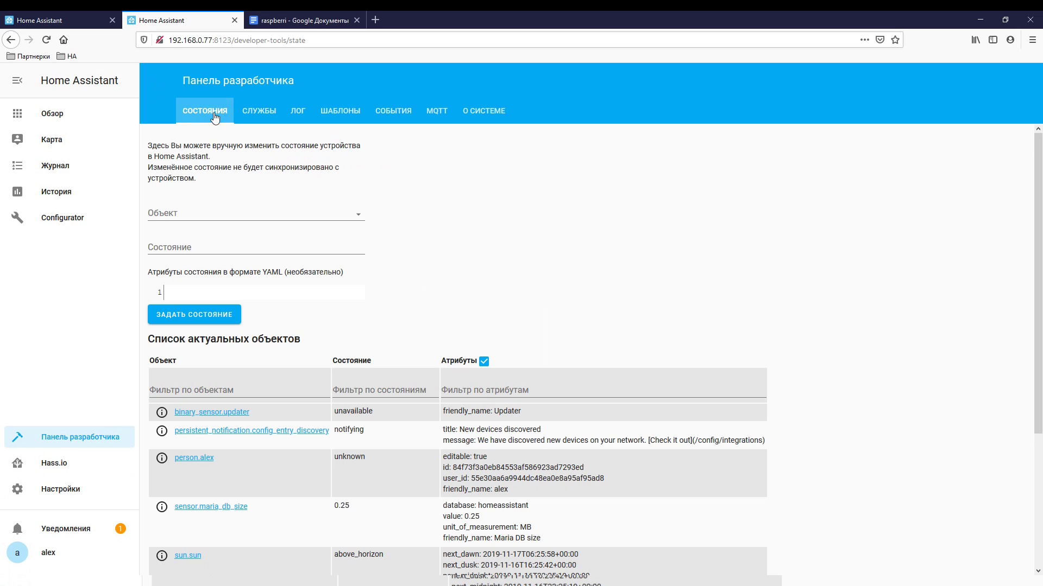
Filter entities with 'se' and load sensor.maria_db_size, showing 0.25 MB.
click(187, 389)
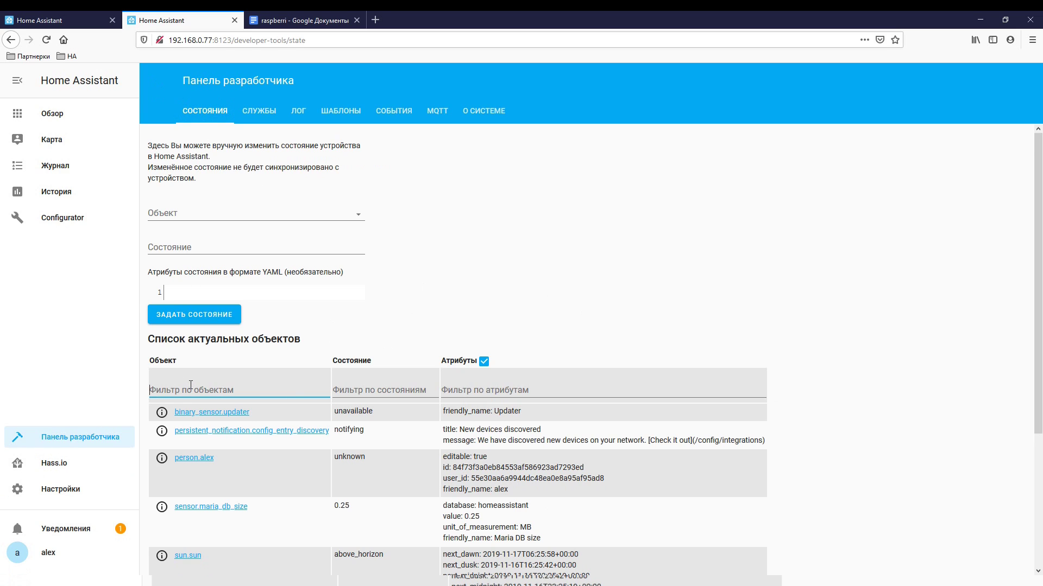
text(se)
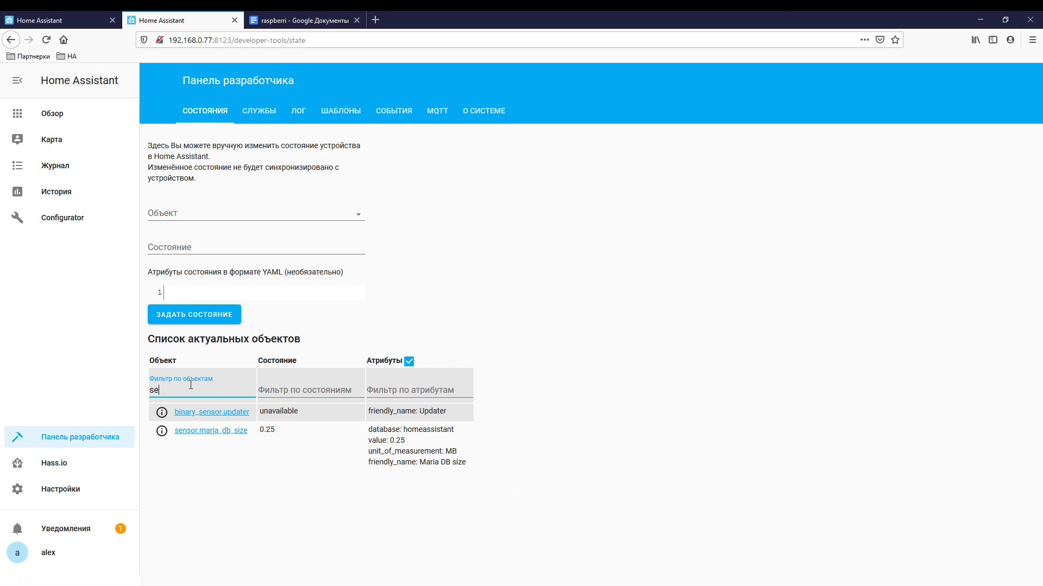
click(218, 433)
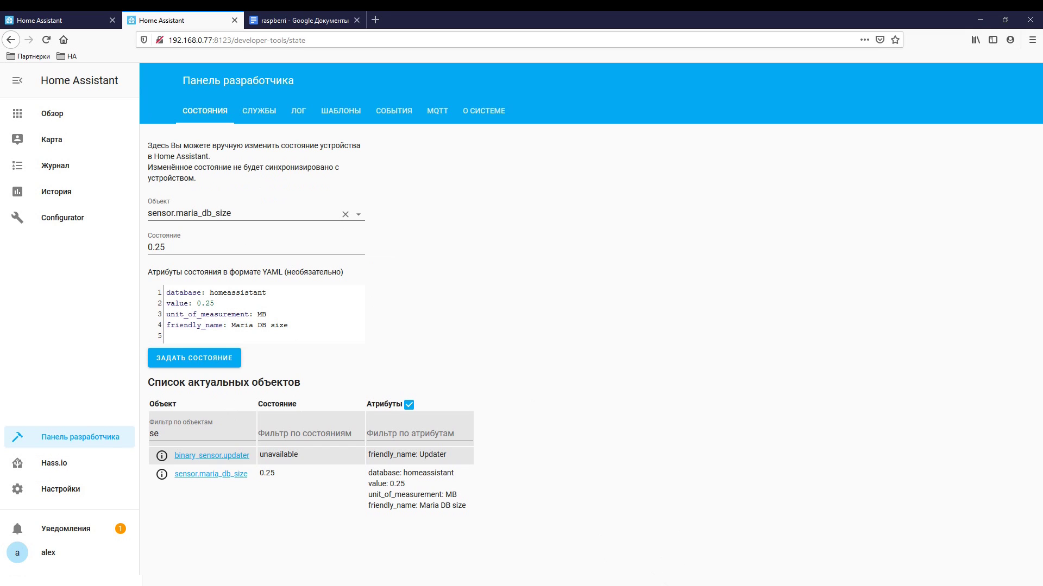
Compare with the main server's dashboard database card, then return to the states list.
click(41, 20)
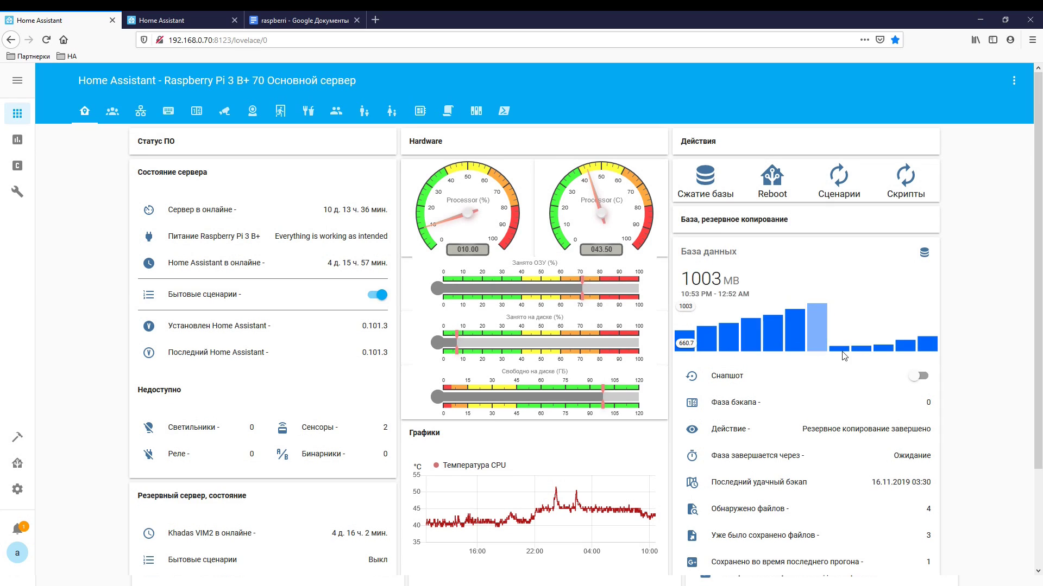
click(155, 17)
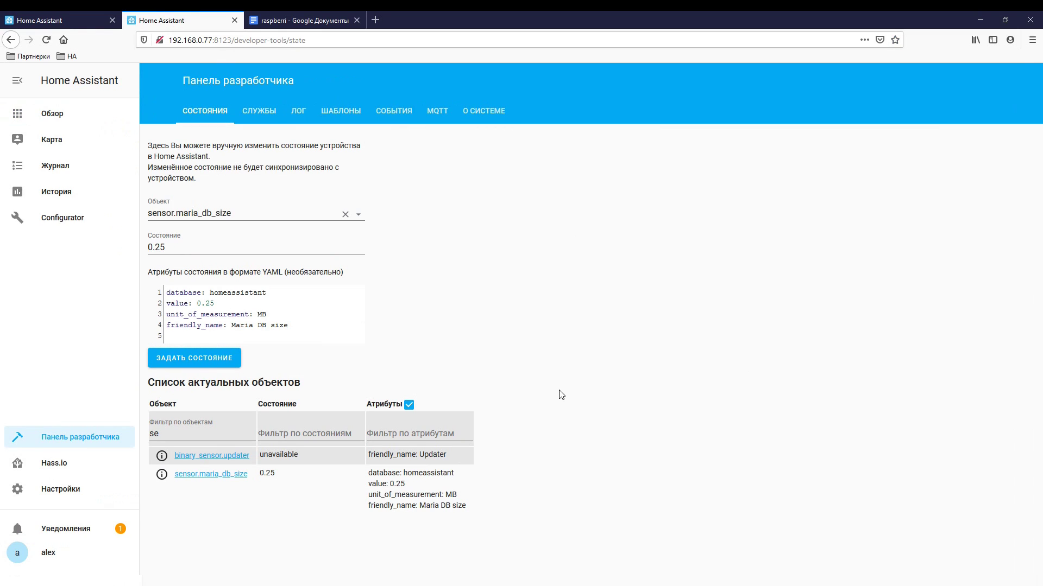
text(n)
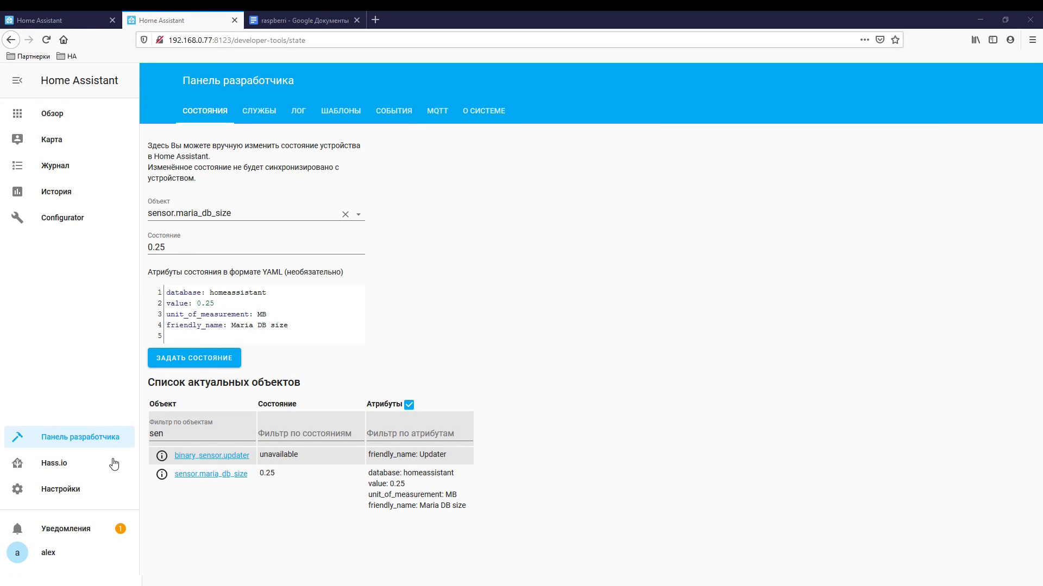
click(57, 465)
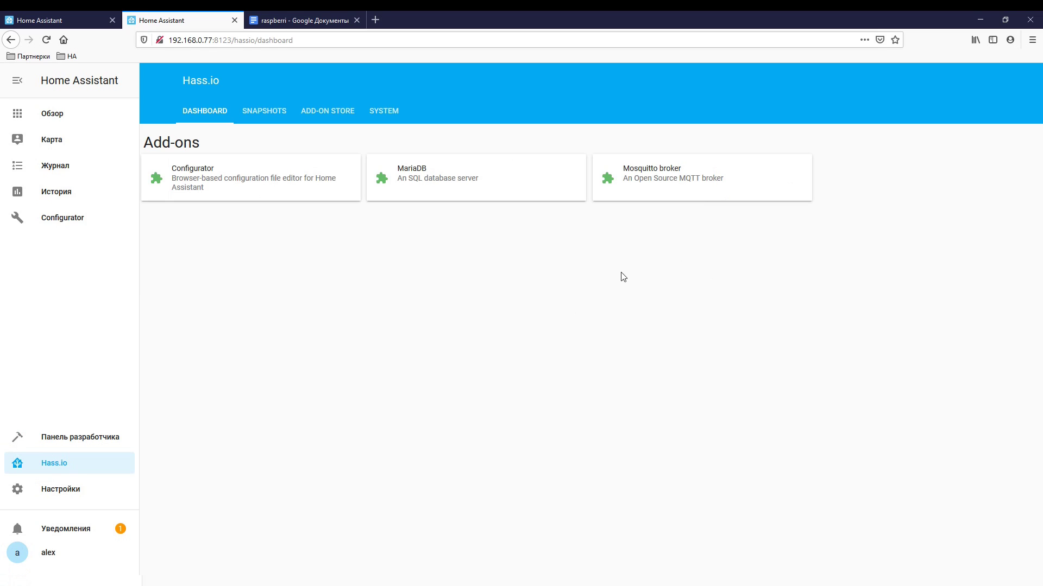
click(321, 111)
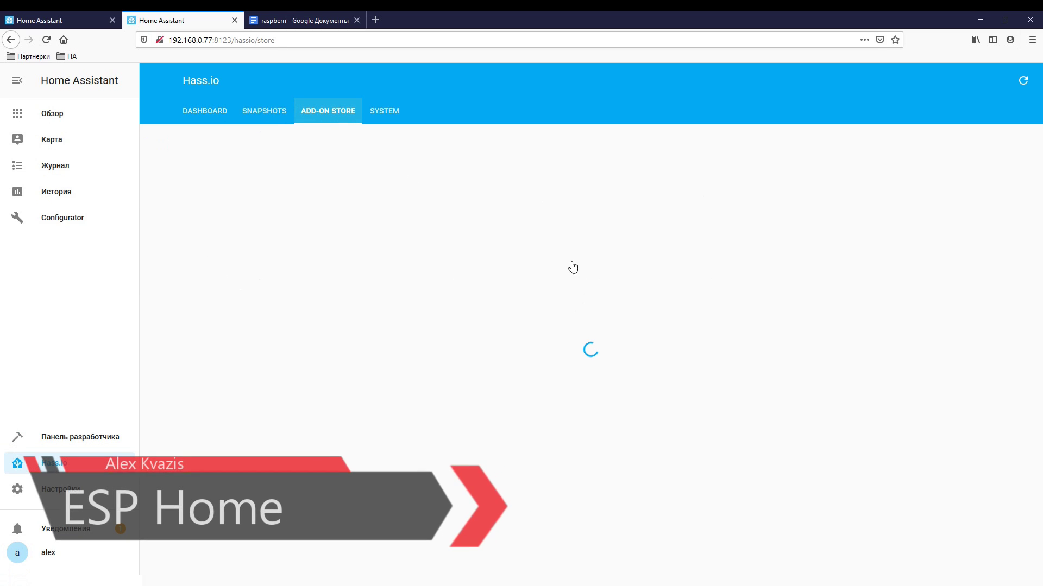
scroll(596, 298, down, 20)
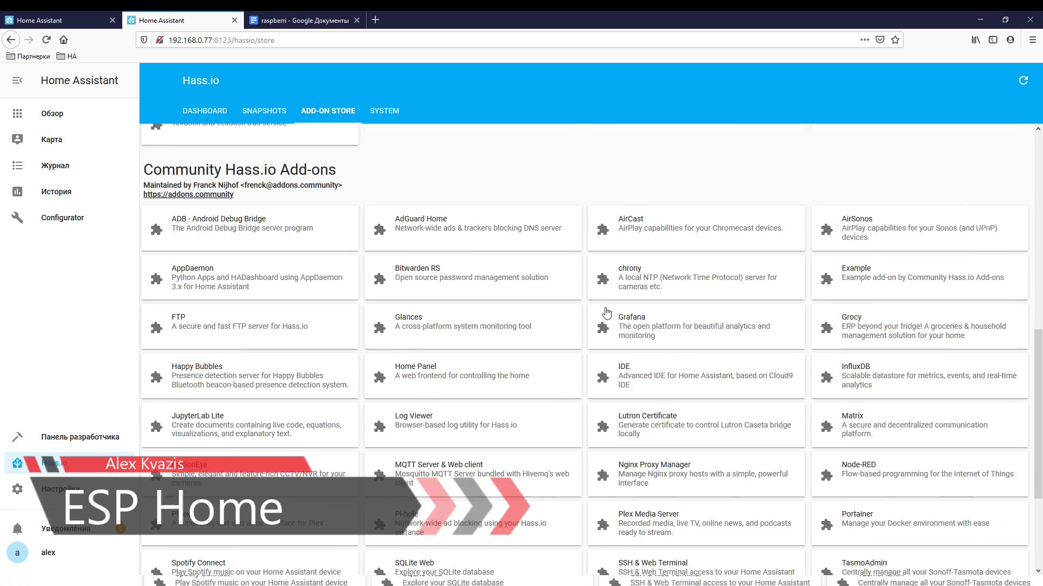
scroll(646, 427, up, 20)
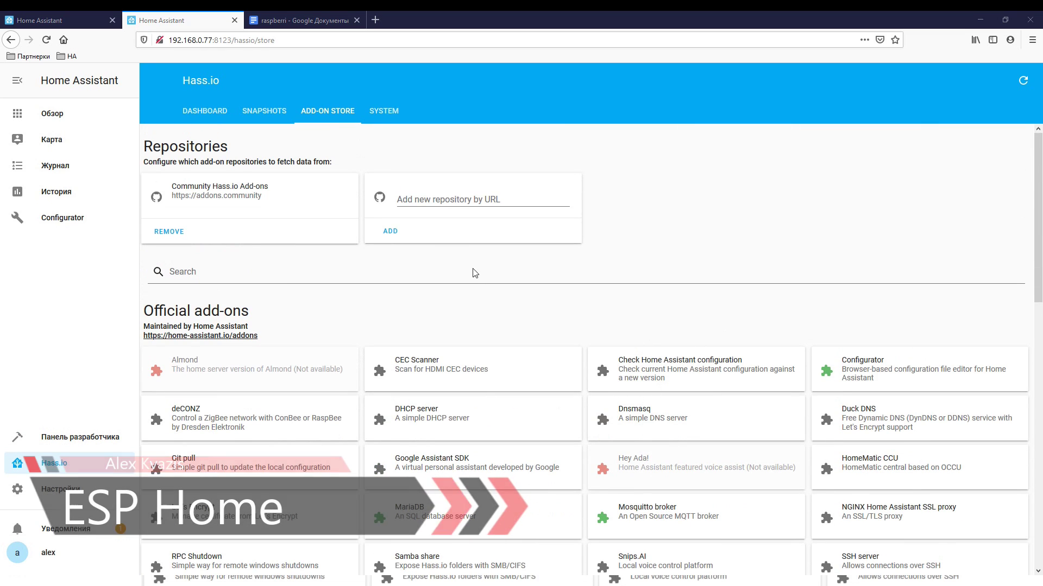
click(411, 199)
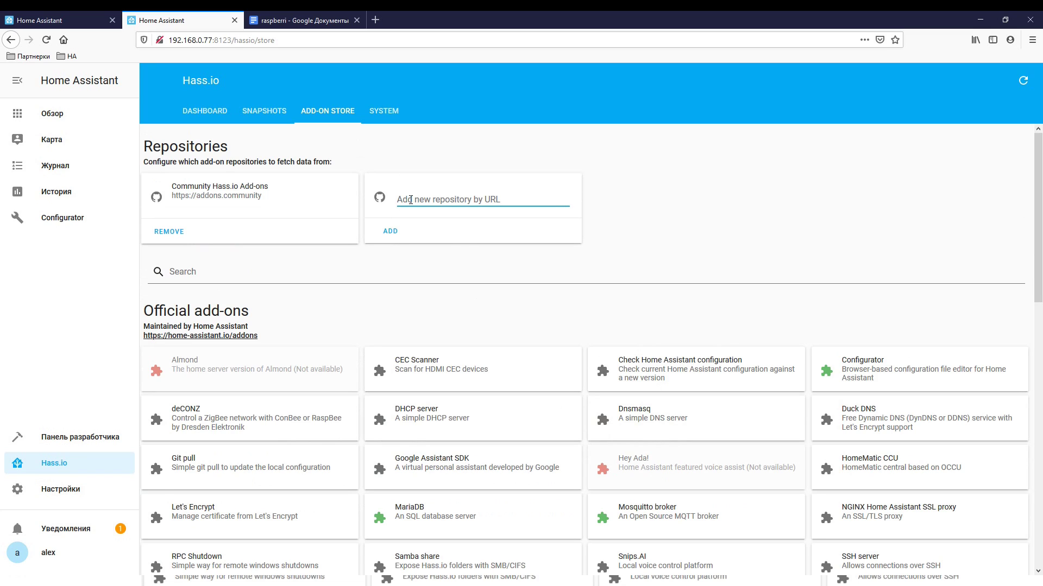
text(https://github.com/esphome/hassio)
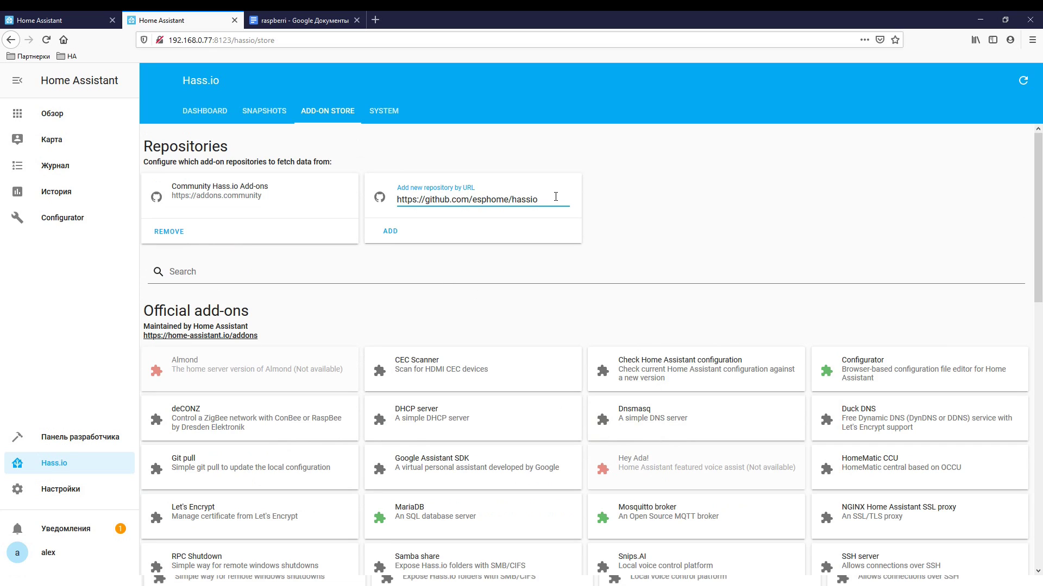
drag(529, 200, 396, 199)
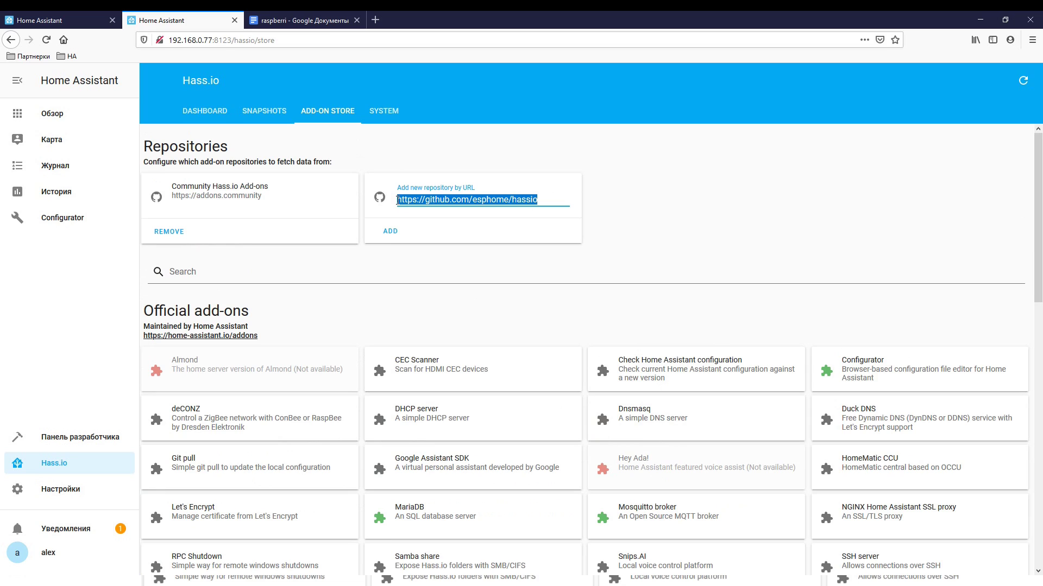
click(296, 23)
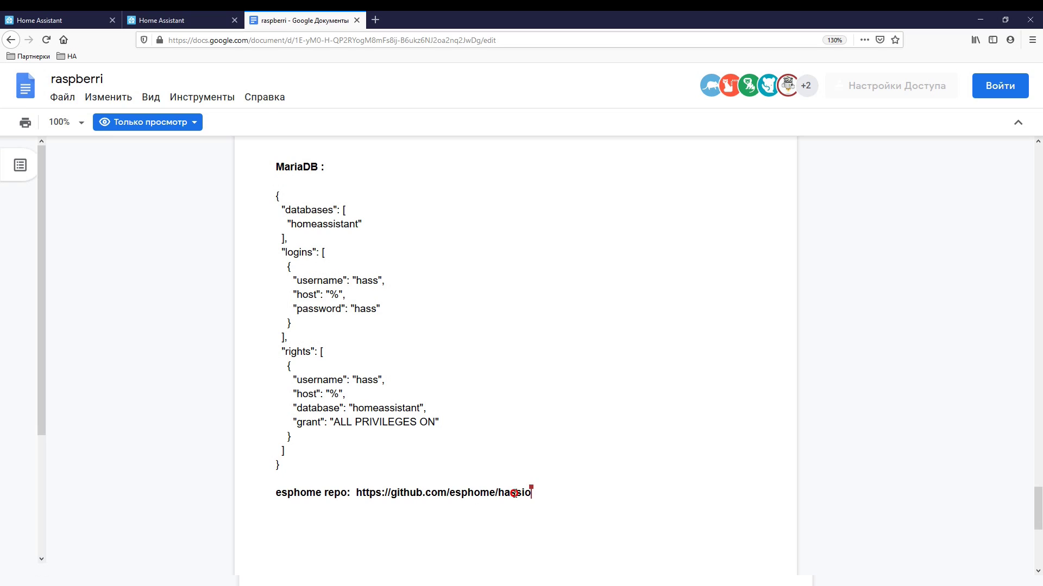
click(183, 21)
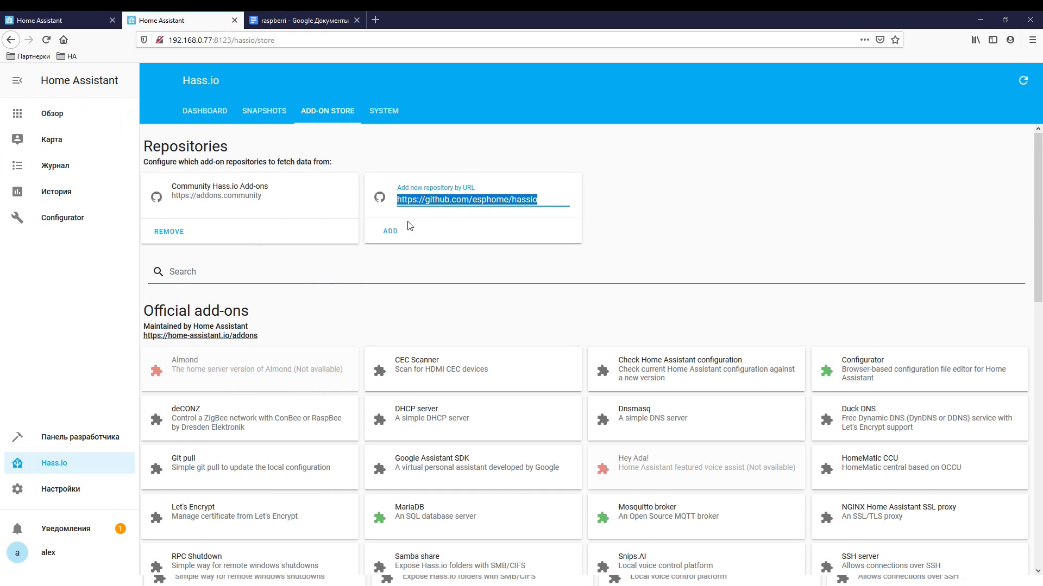
click(386, 233)
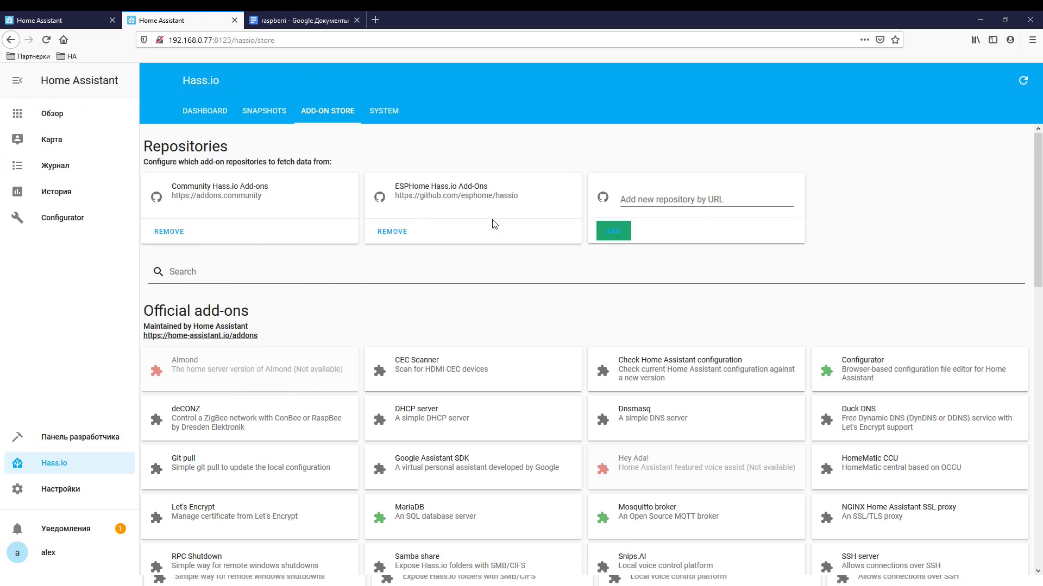
scroll(428, 197, down, 15)
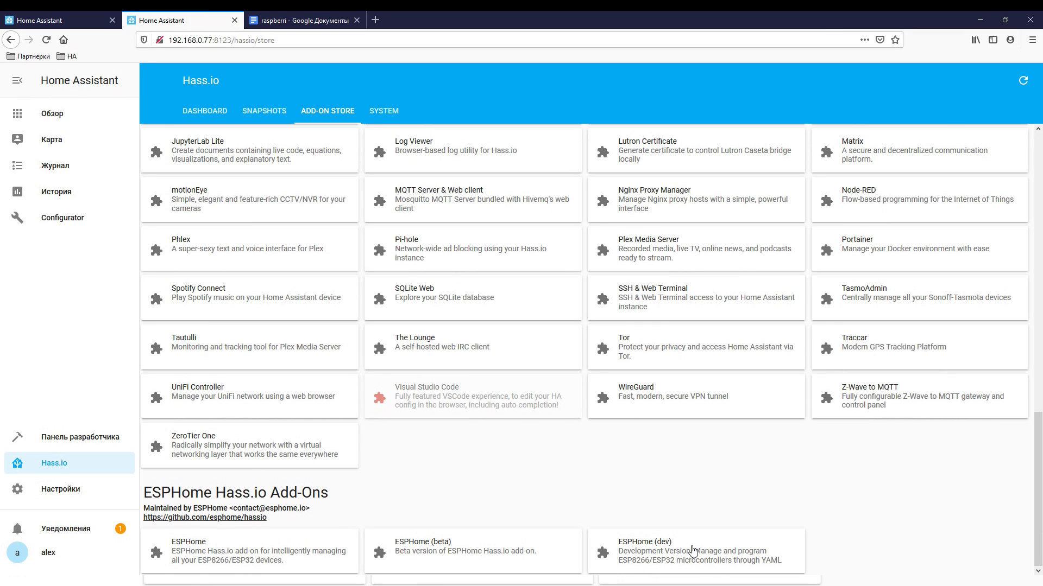
click(210, 551)
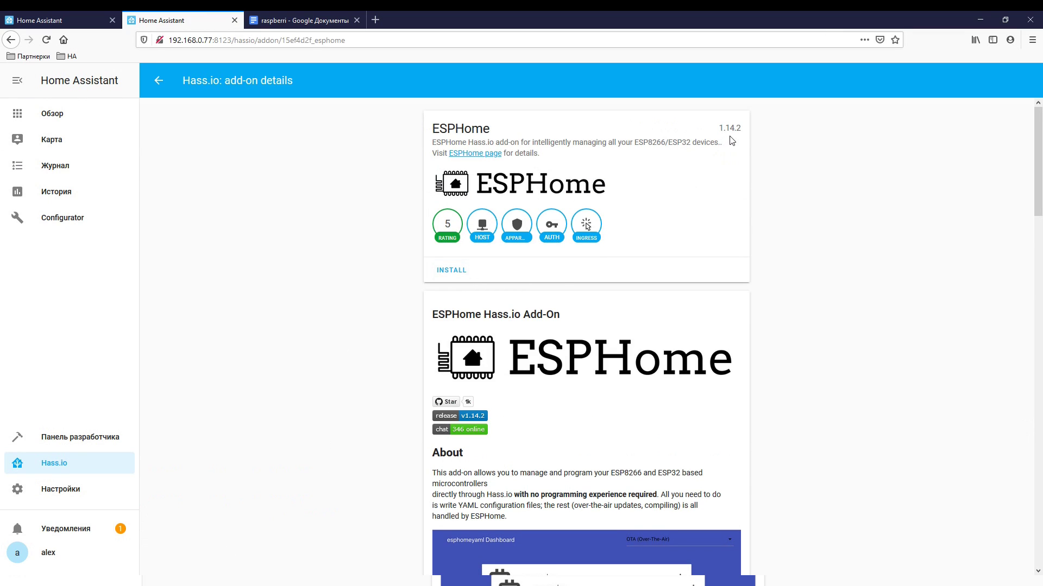
Install and start the ESPHome add-on with 'Show in sidebar' enabled.
click(452, 269)
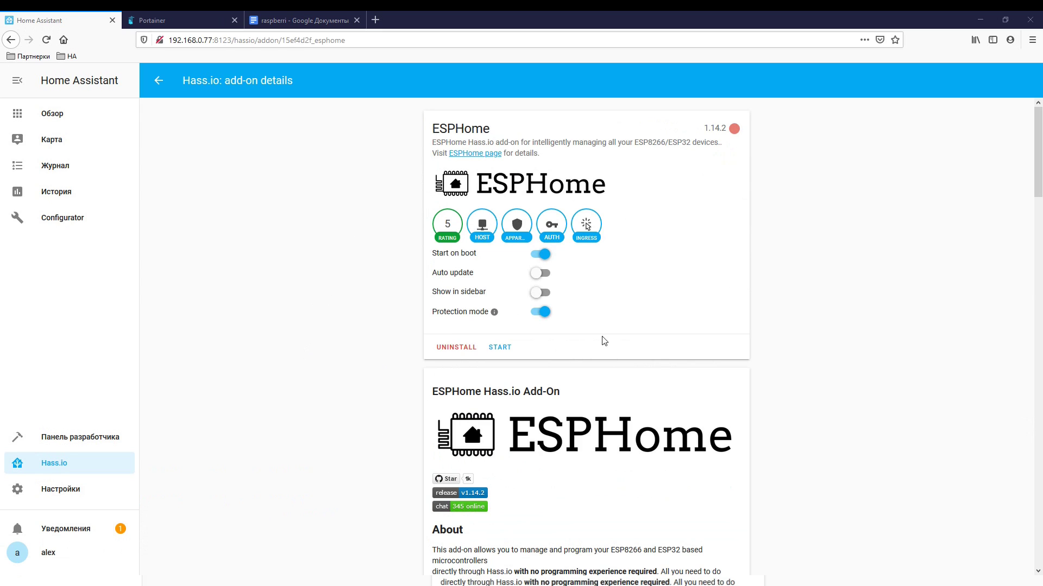
click(504, 347)
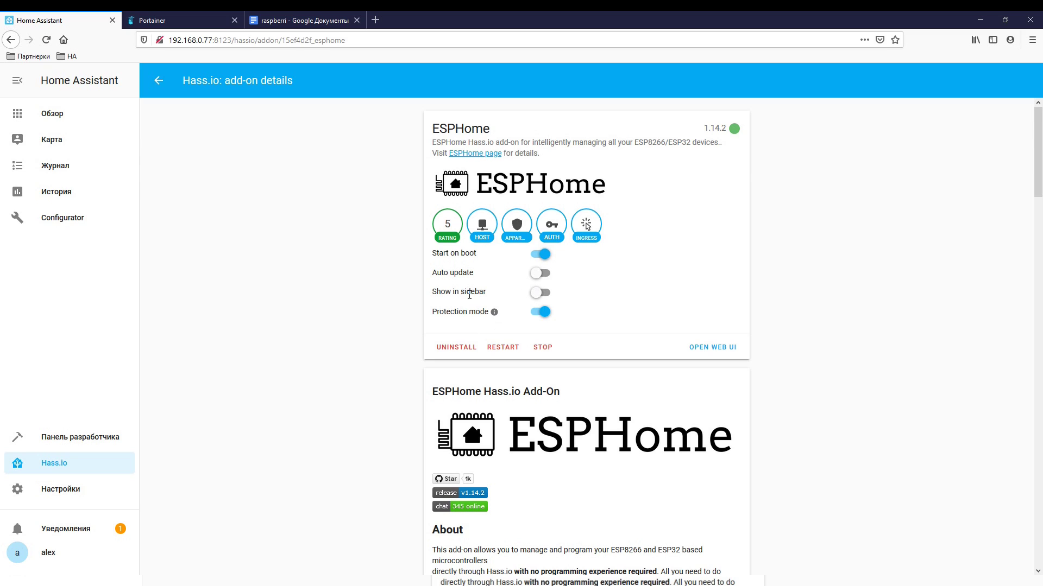
click(537, 292)
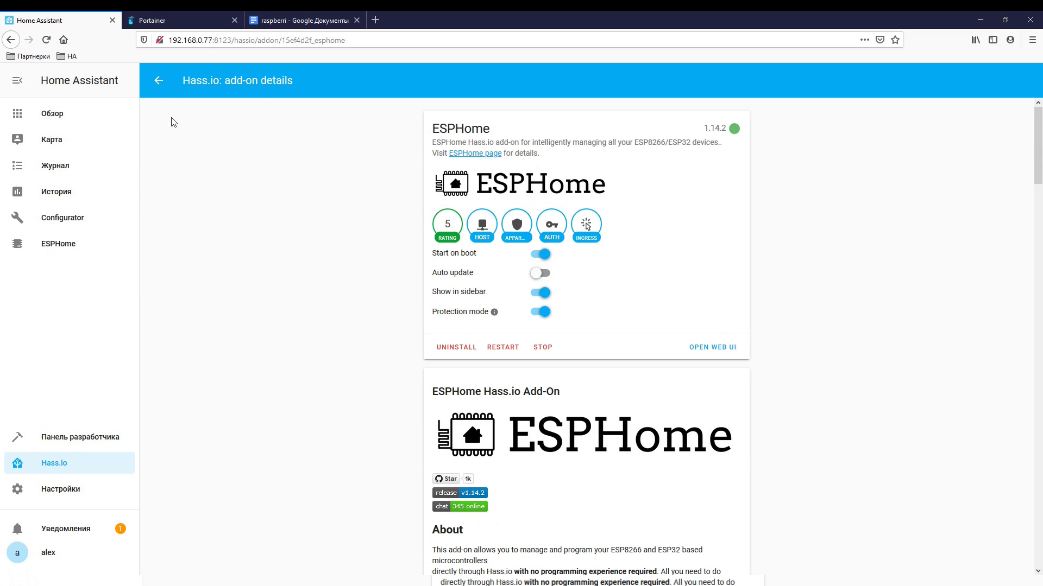
Scroll through the ESPHome add-on documentation, then switch to Portainer.
scroll(636, 369, down, 10)
scroll(616, 386, down, 15)
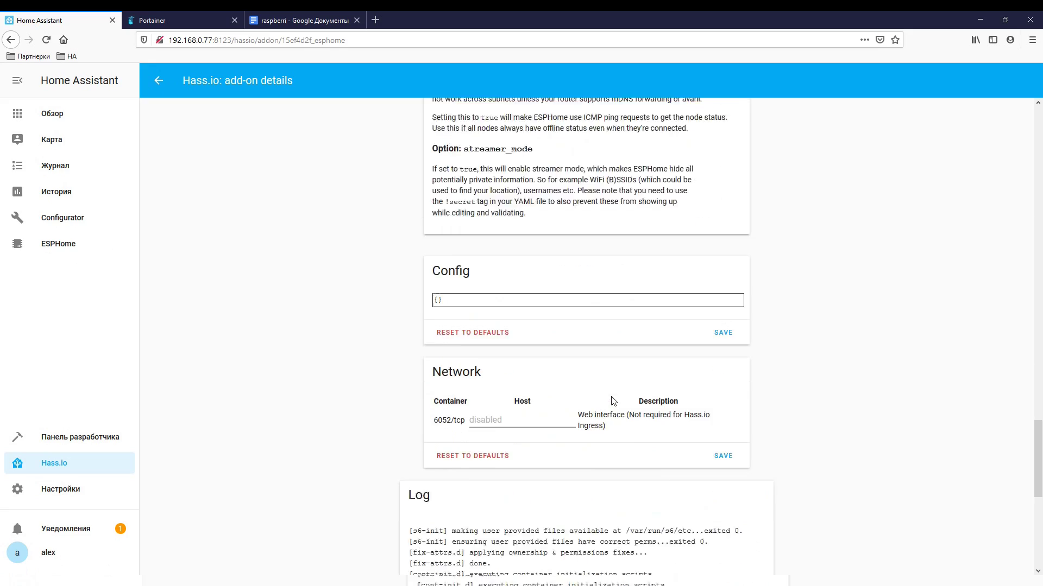
scroll(610, 400, up, 10)
scroll(603, 393, up, 9)
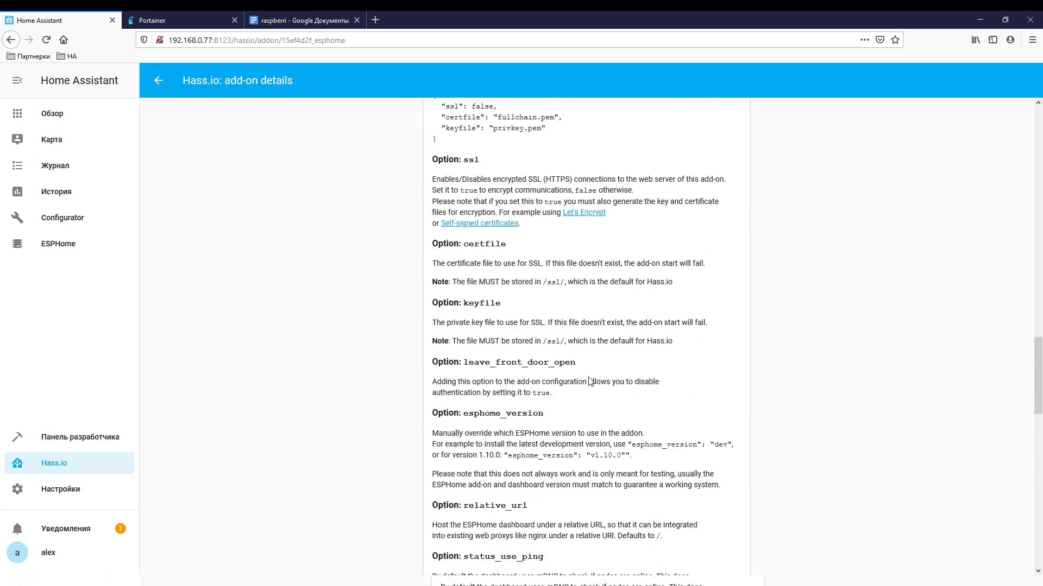
scroll(575, 380, down, 11)
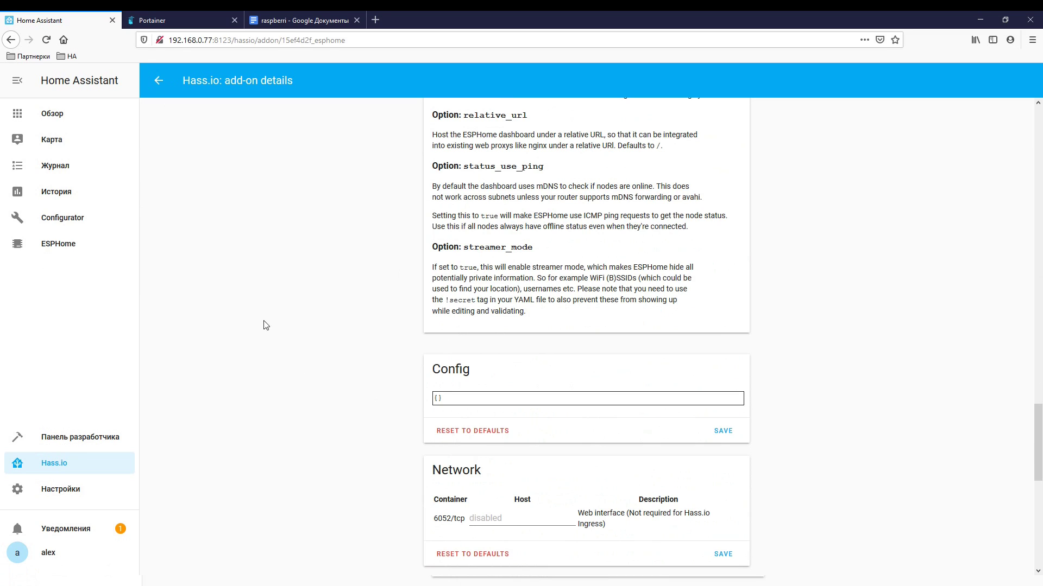
click(158, 20)
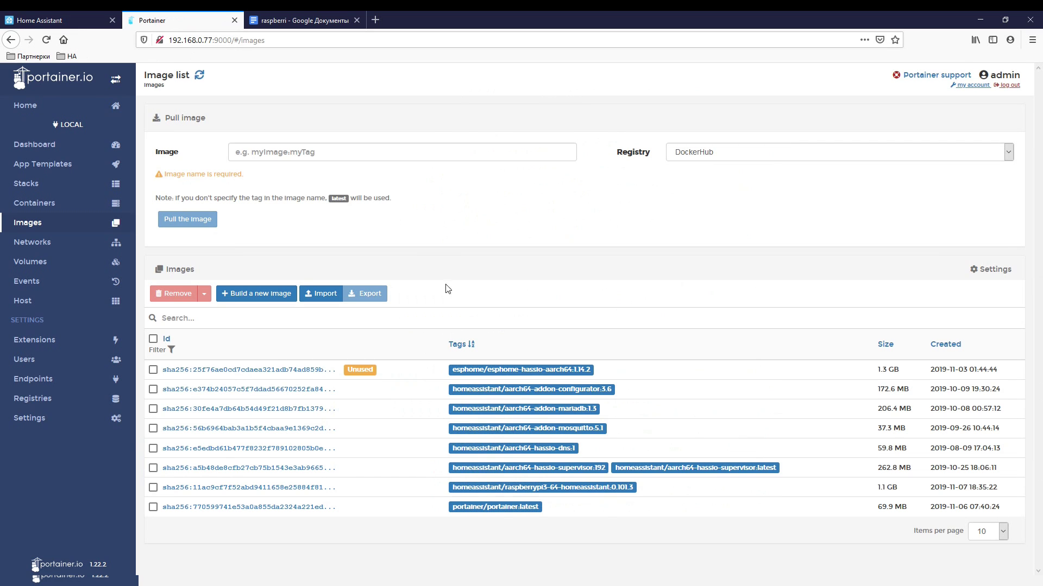
Refresh Portainer's image list, confirm the esphome image is 1.3 GB, and return to Home Assistant.
click(201, 82)
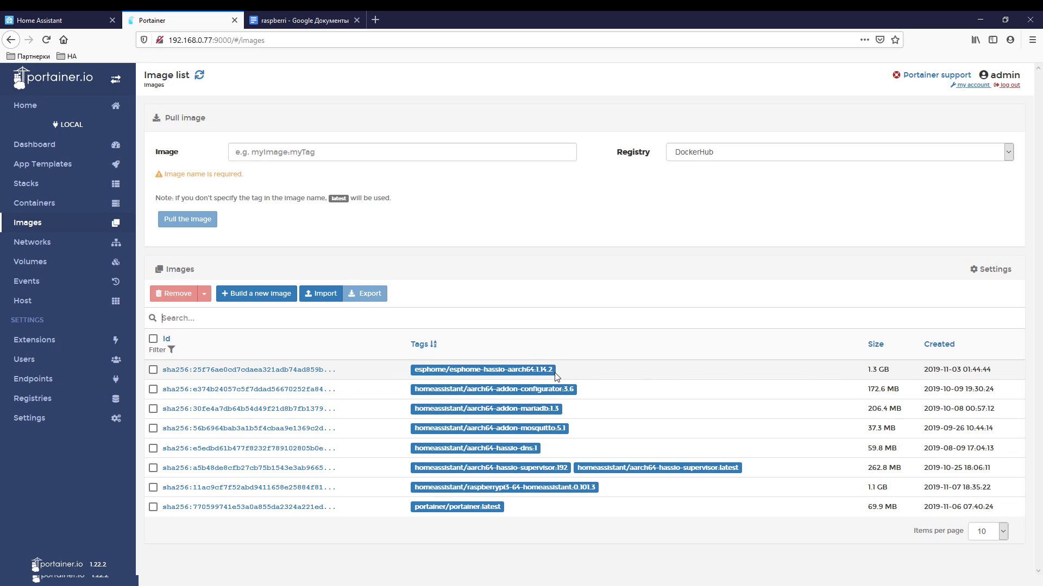
drag(890, 370, 866, 370)
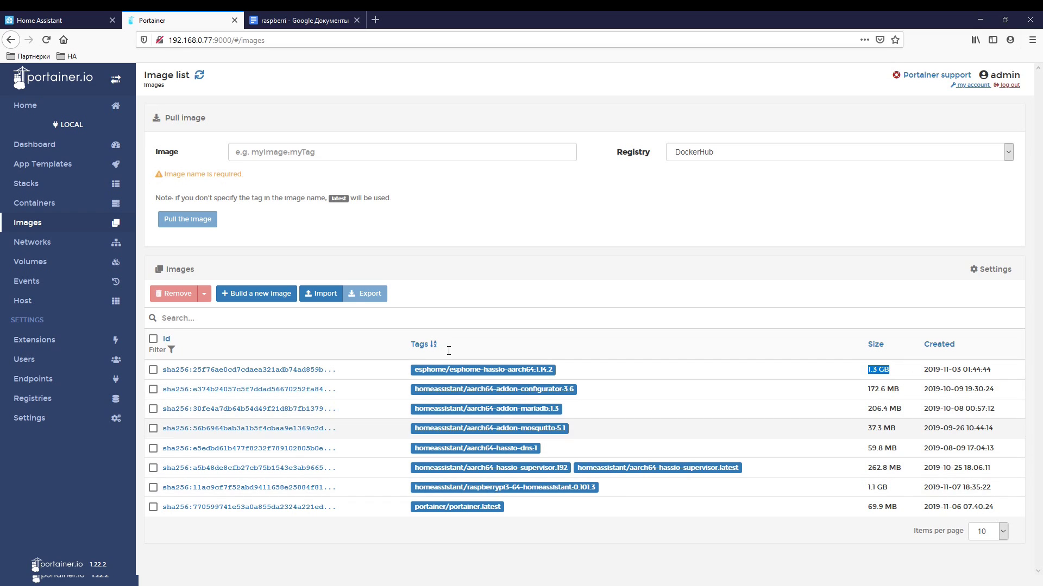
click(61, 20)
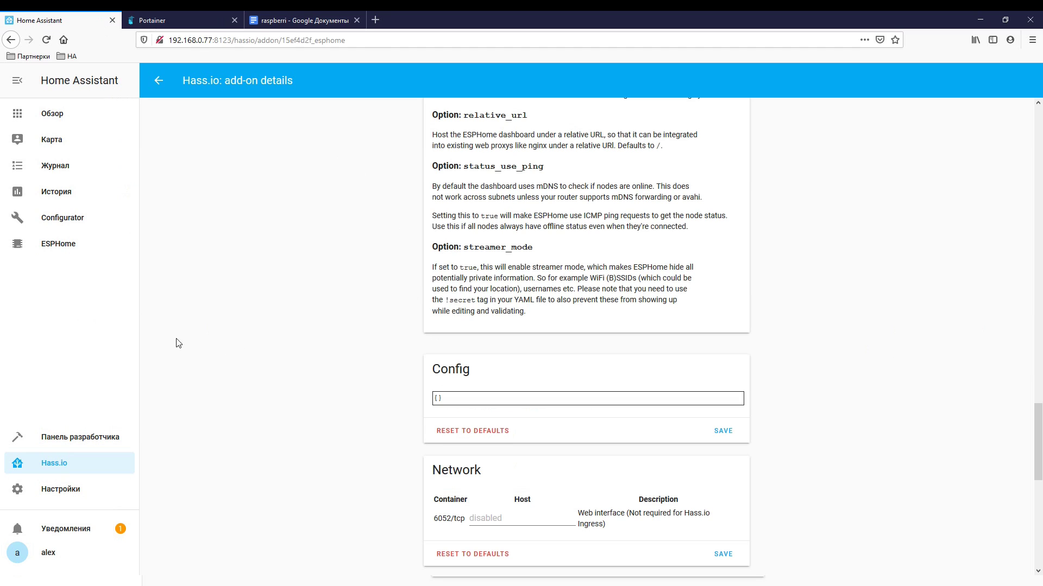
Create the 'test' ESPHome node through the wizard, entering the WiFi and OTA access passwords.
click(71, 251)
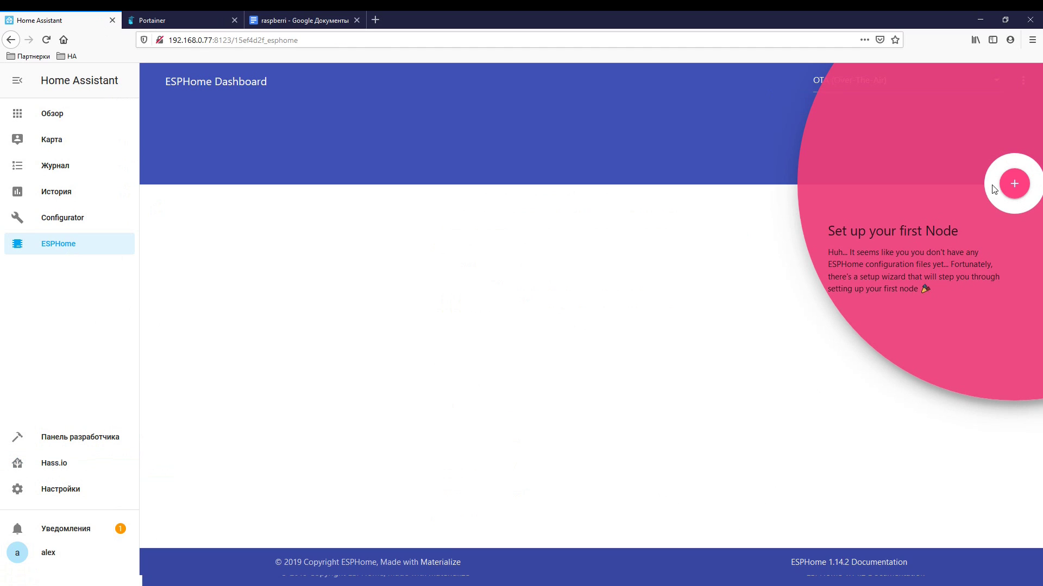
click(1013, 186)
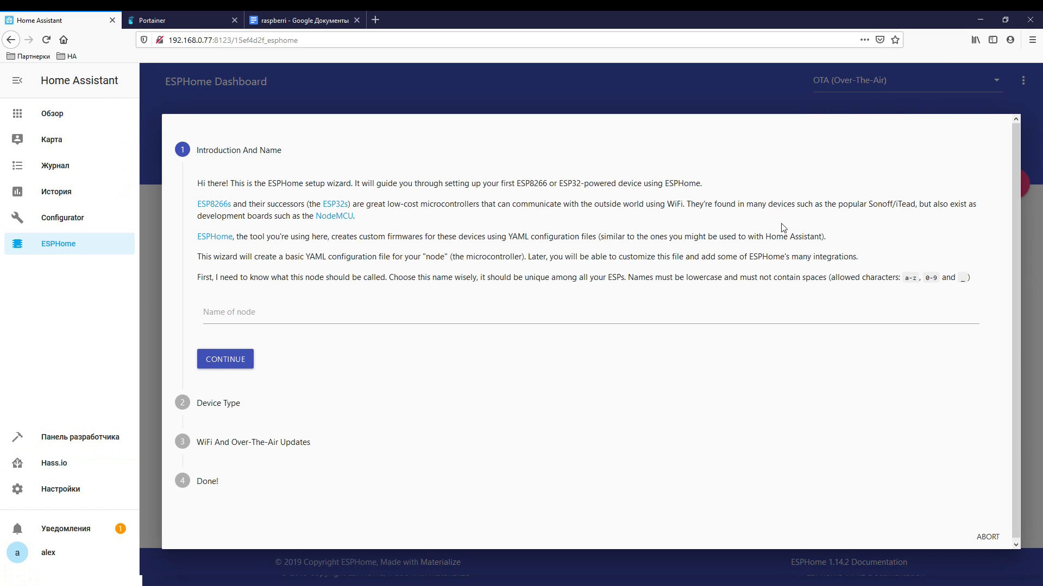
click(354, 307)
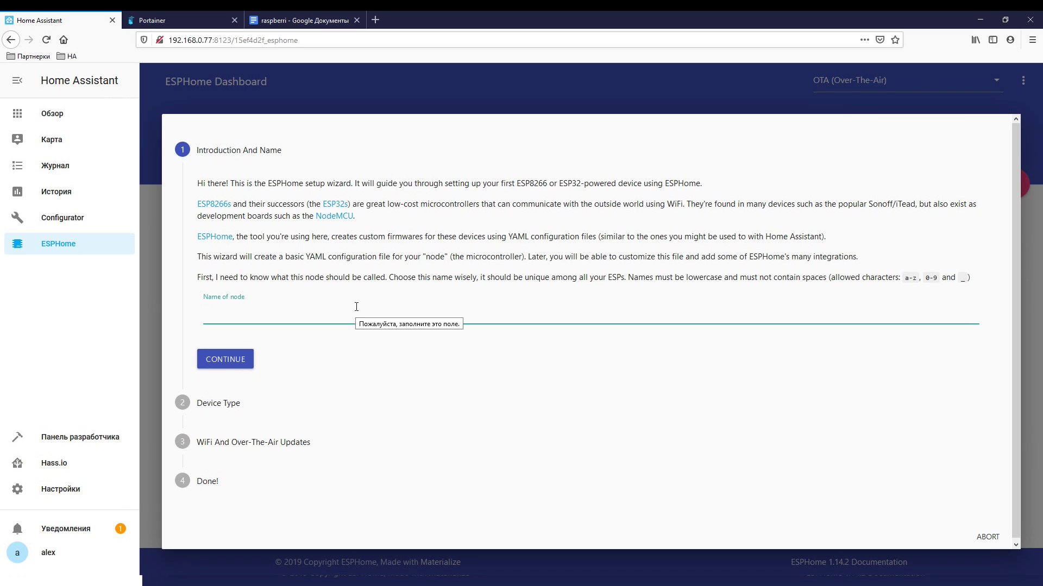
click(240, 361)
click(225, 329)
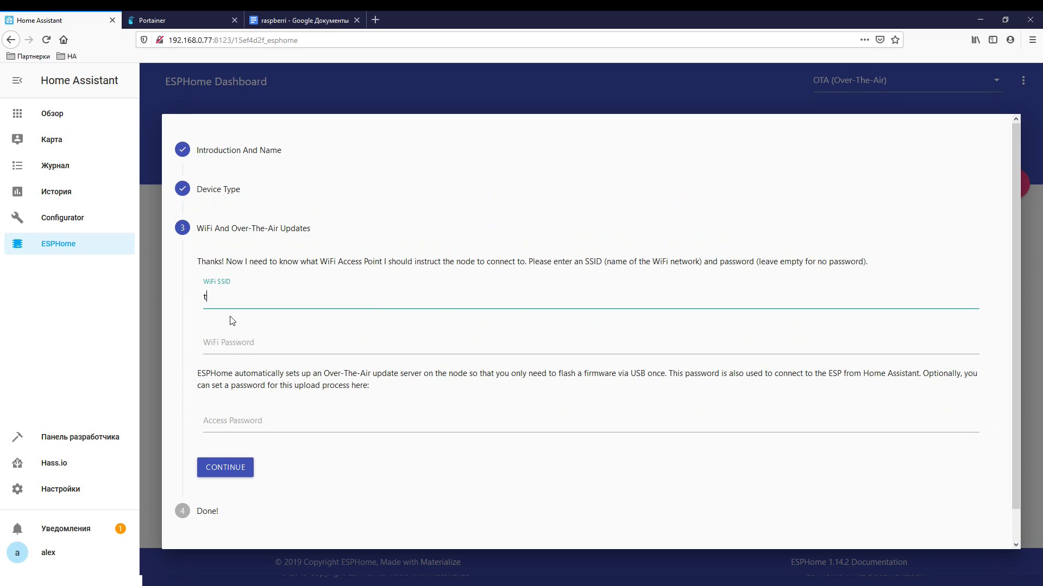
click(221, 340)
text(test)
click(287, 426)
click(215, 468)
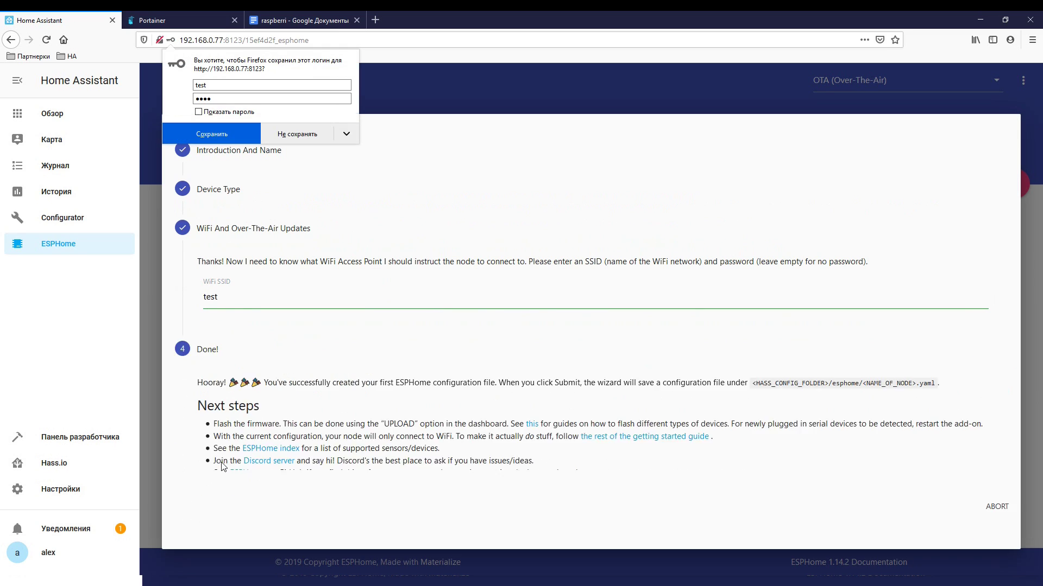
click(229, 425)
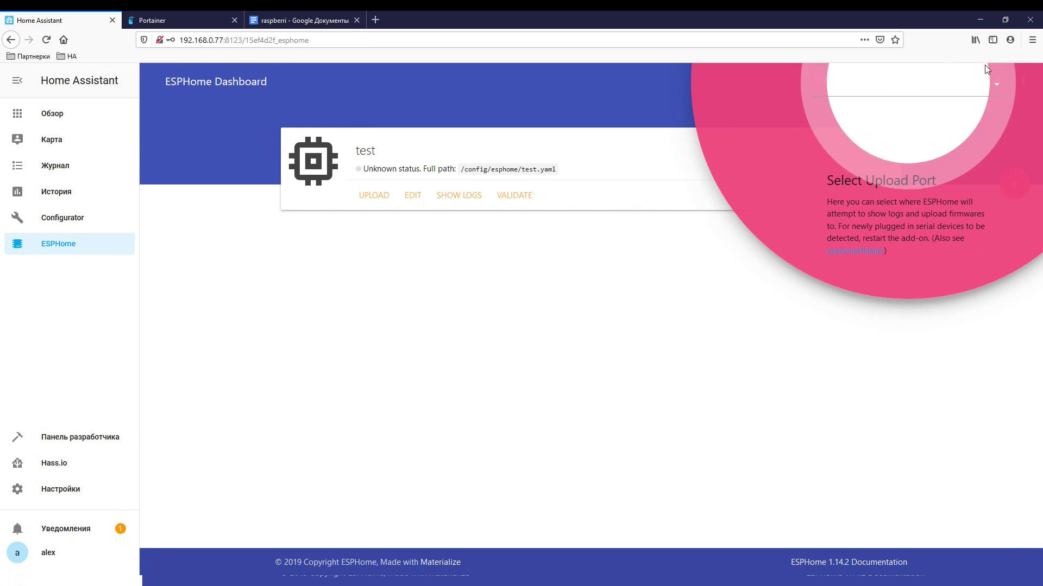
Dismiss the upload-port tutorial and open test.yaml for editing, which shows 404: Not Found.
click(581, 247)
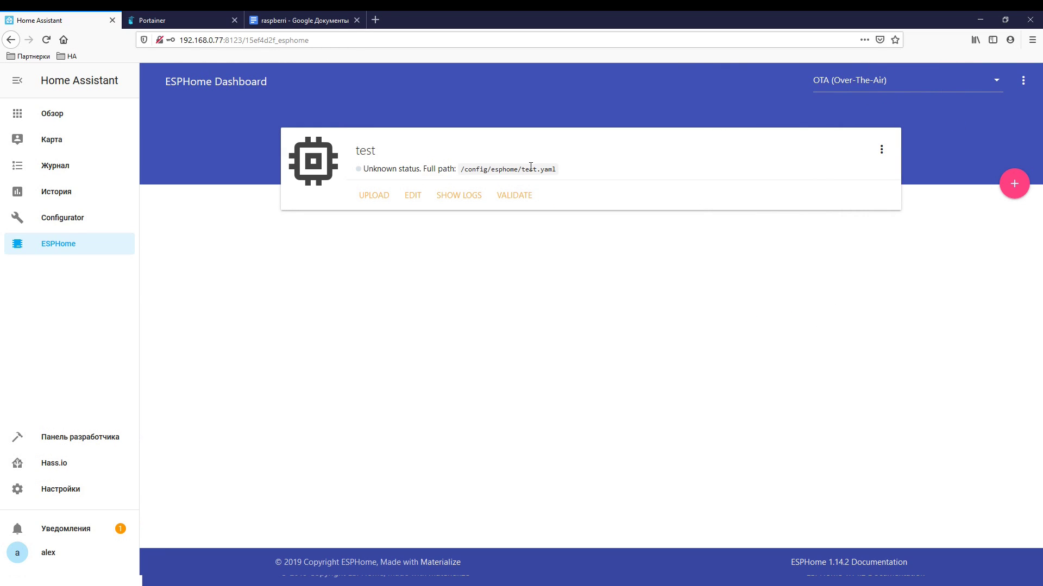
drag(521, 170, 568, 173)
click(412, 196)
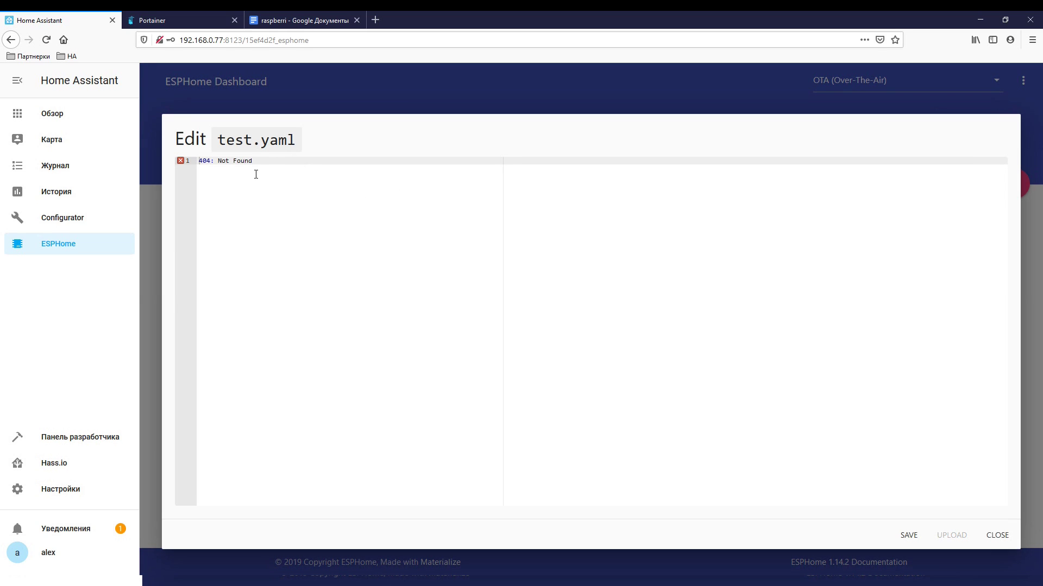
drag(266, 165, 194, 164)
Close the editor and restart the ESPHome add-on from the Hass.io dashboard.
click(996, 536)
click(60, 480)
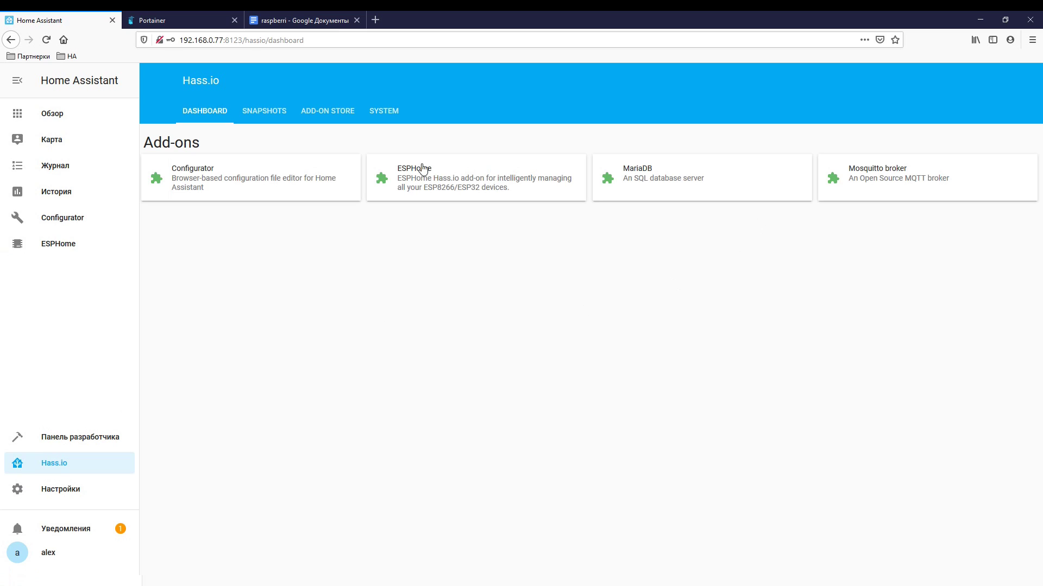
click(428, 180)
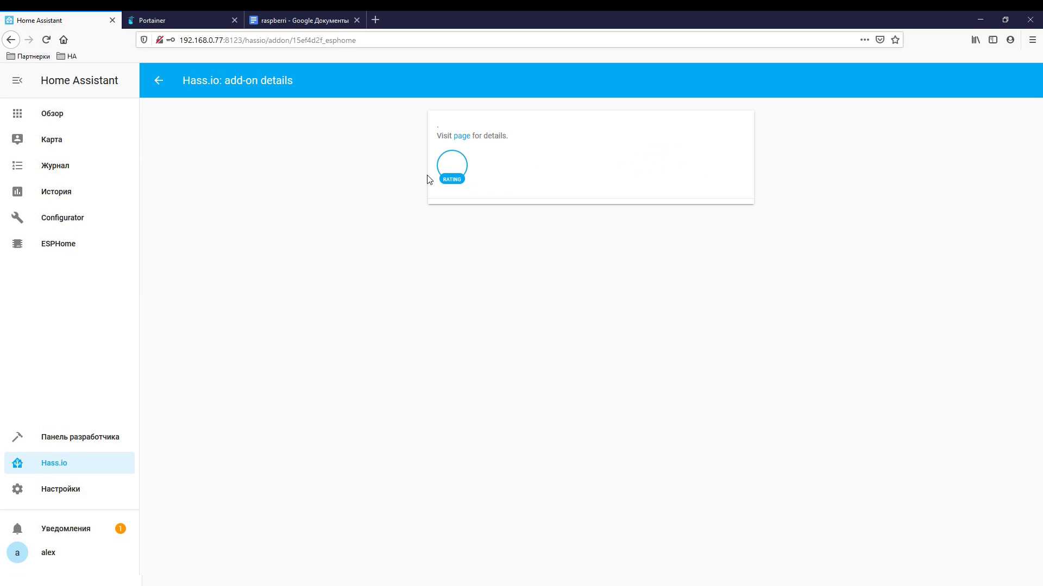
click(500, 348)
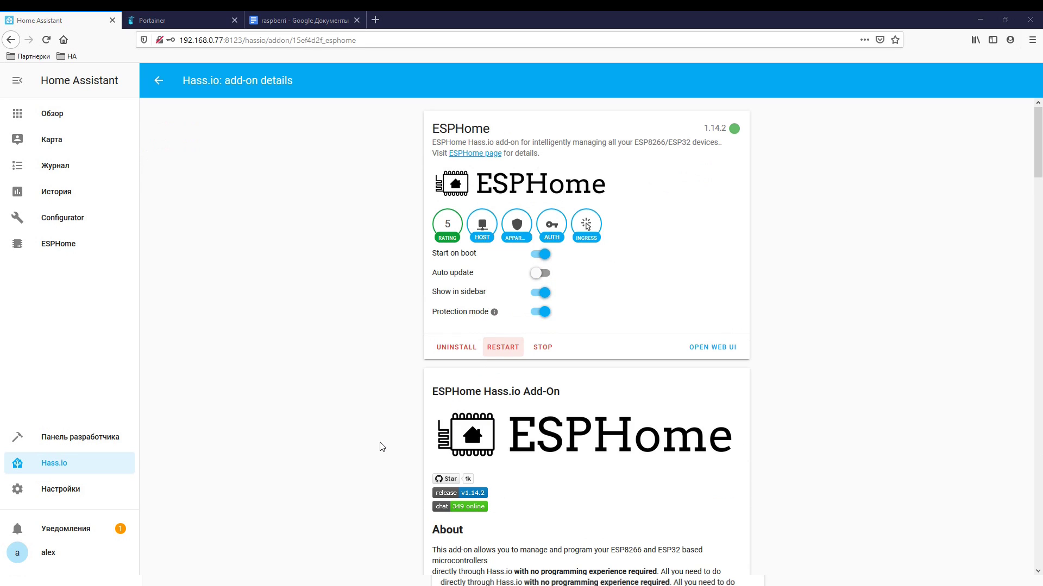
Reopen the test node's test.yaml in ESPHome to check it, then close the editor.
click(58, 248)
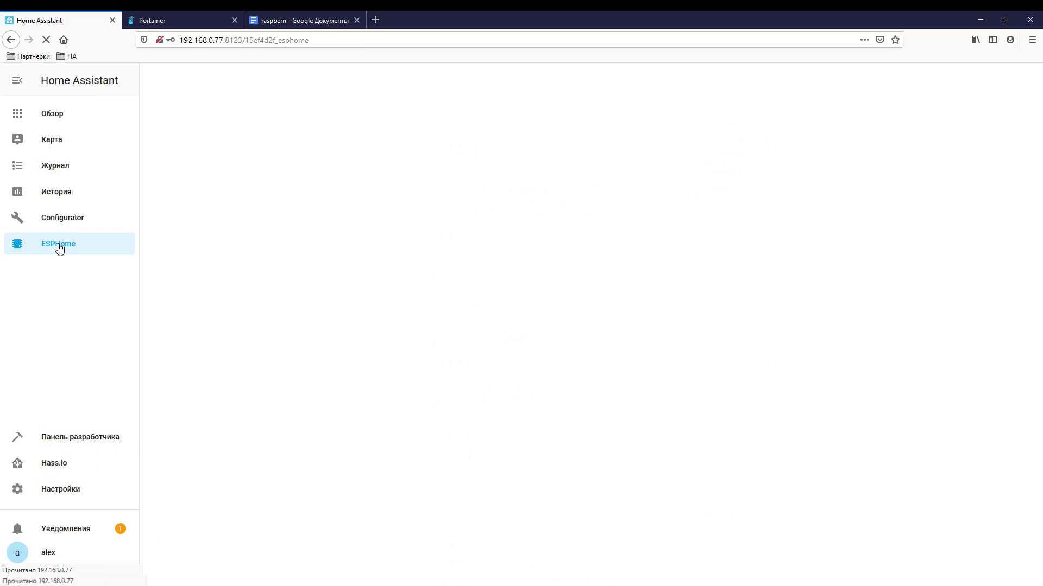
click(413, 196)
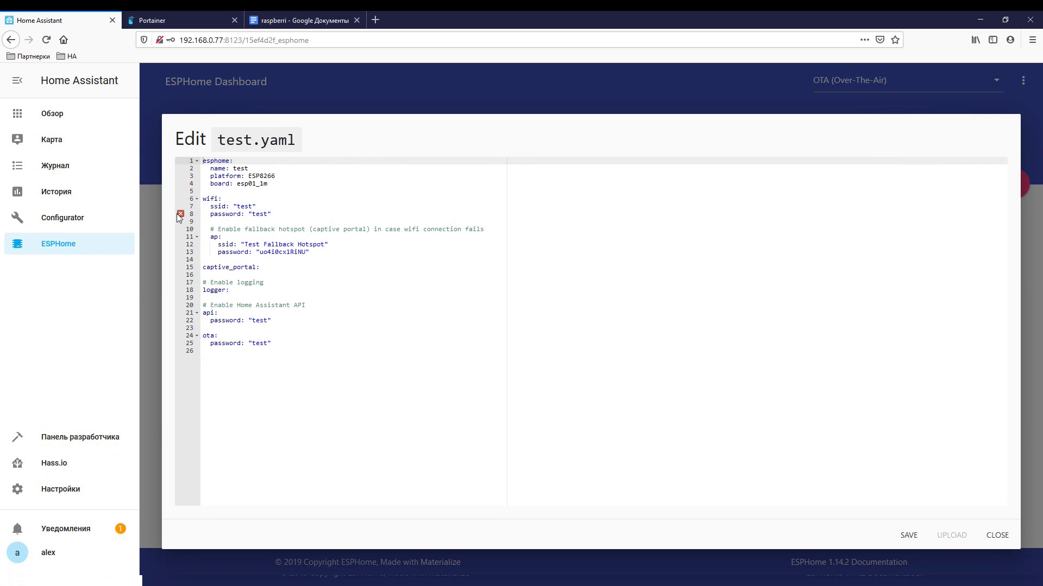
mouse_move(181, 216)
click(995, 536)
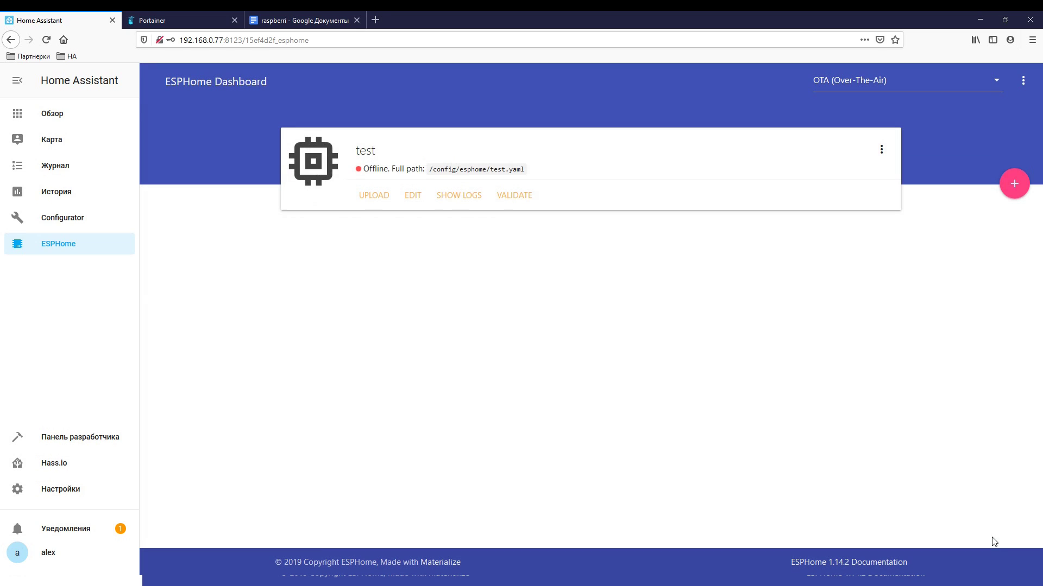
Inspect the upload-port list twice, leaving it on OTA.
click(996, 82)
click(997, 83)
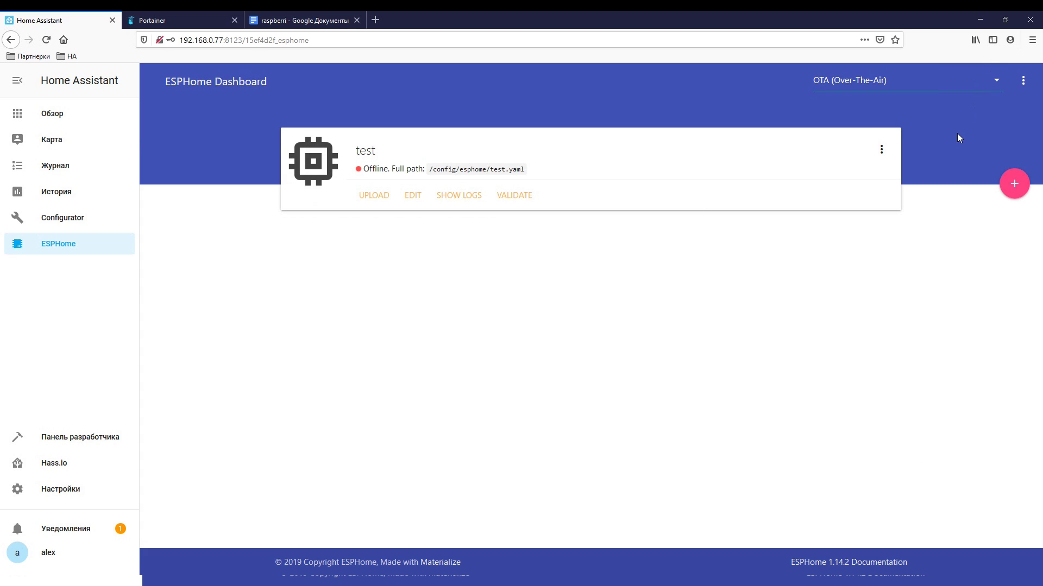
click(996, 82)
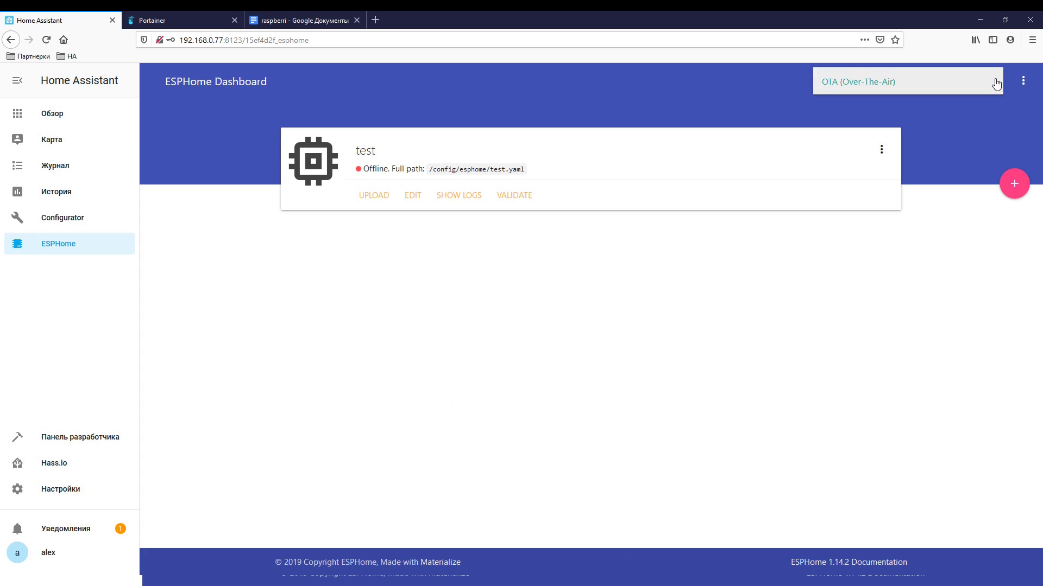
click(995, 82)
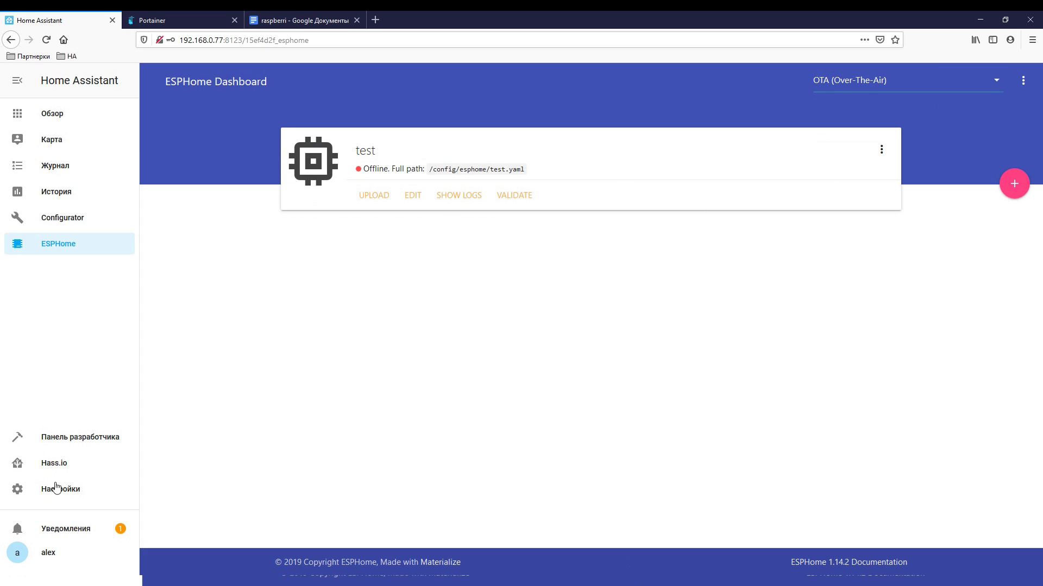
Restart the ESPHome add-on again and set the upload port to /dev/ttyUSB0.
click(65, 465)
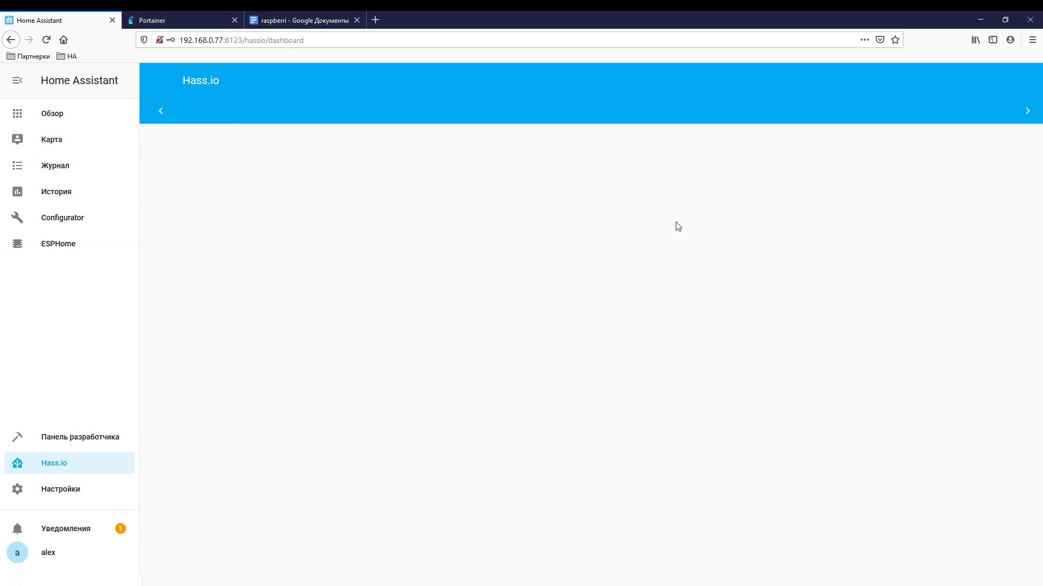
click(495, 187)
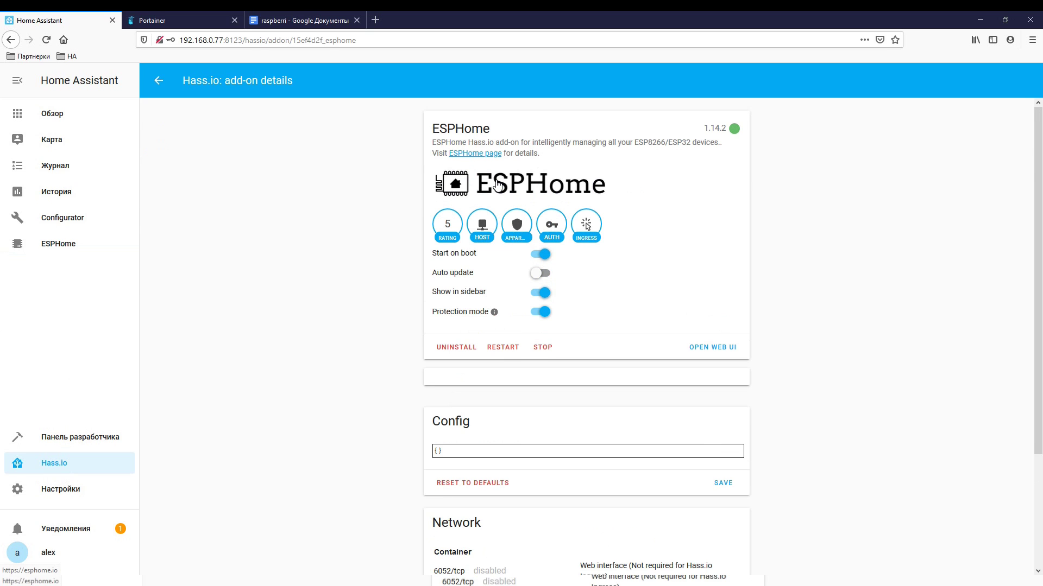
click(502, 347)
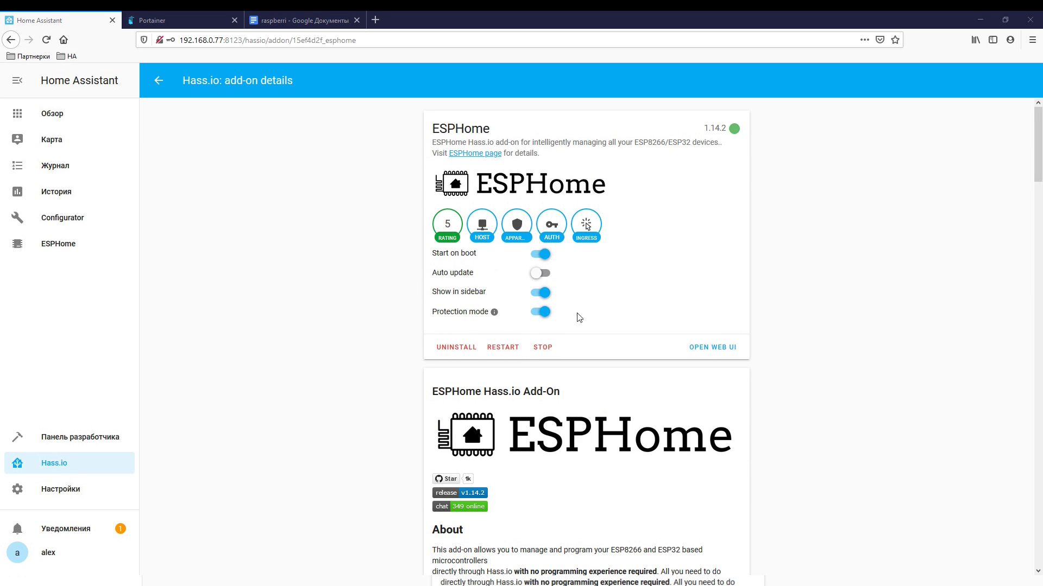
click(50, 243)
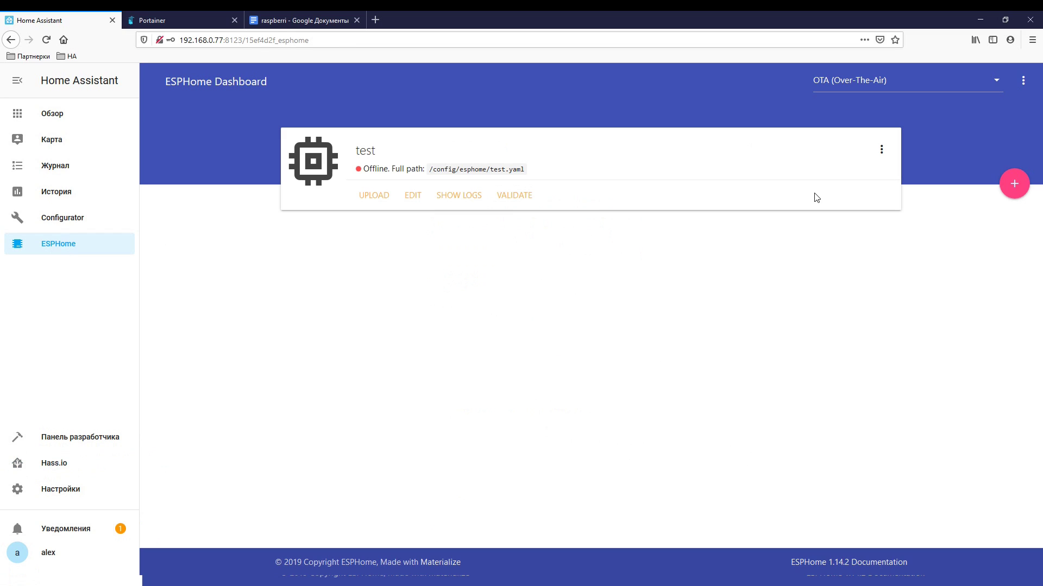
click(989, 78)
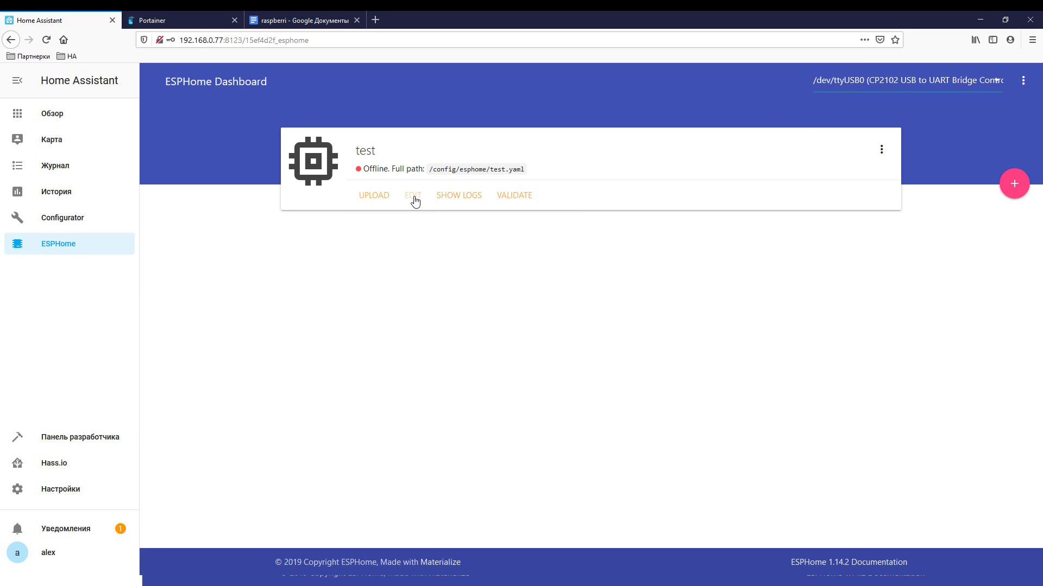
click(53, 470)
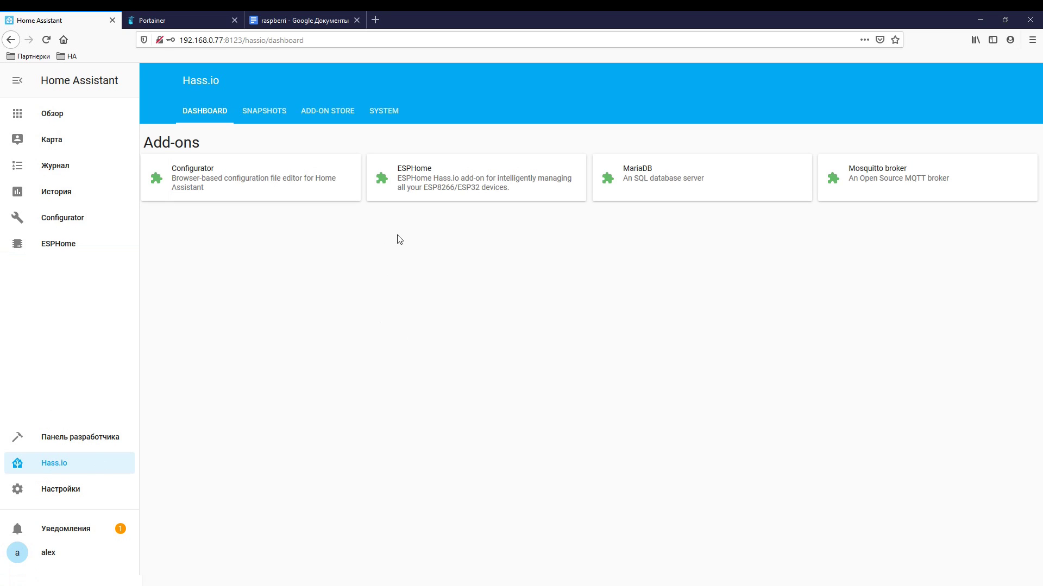
View the ESPHome add-on details, then check the test node's config path in ESPHome.
click(471, 174)
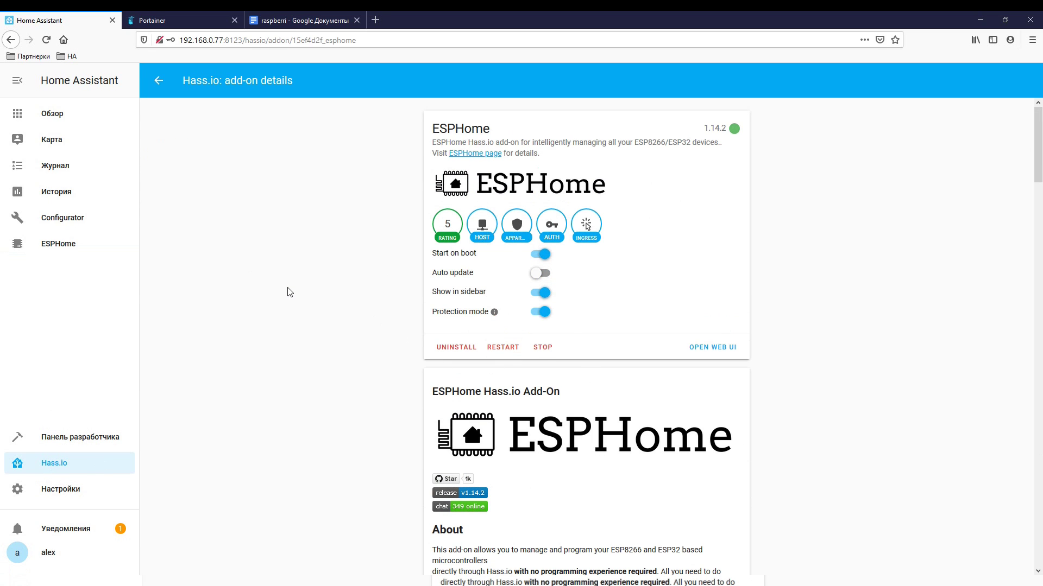
click(58, 243)
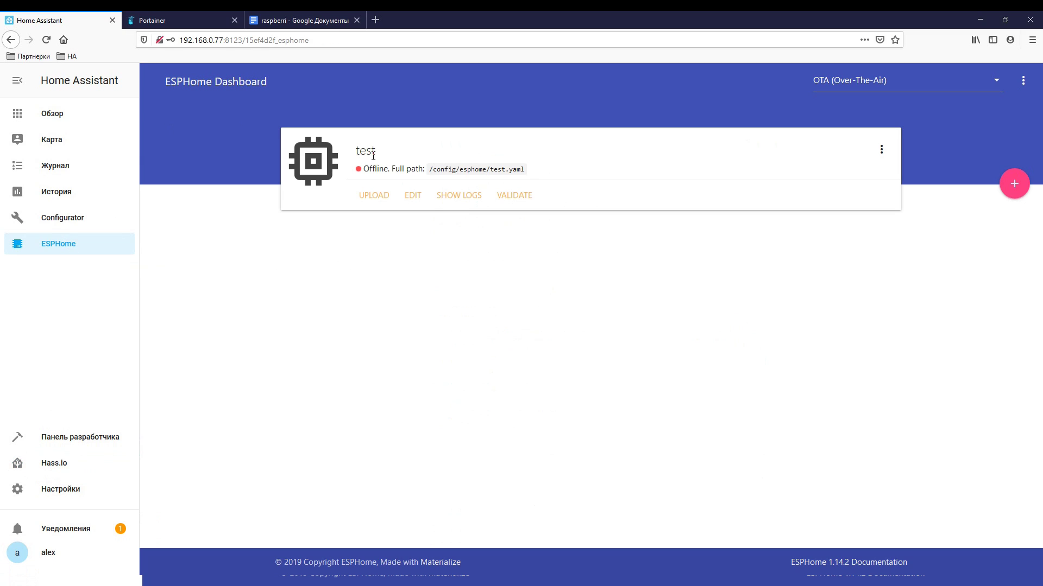
drag(433, 168, 530, 168)
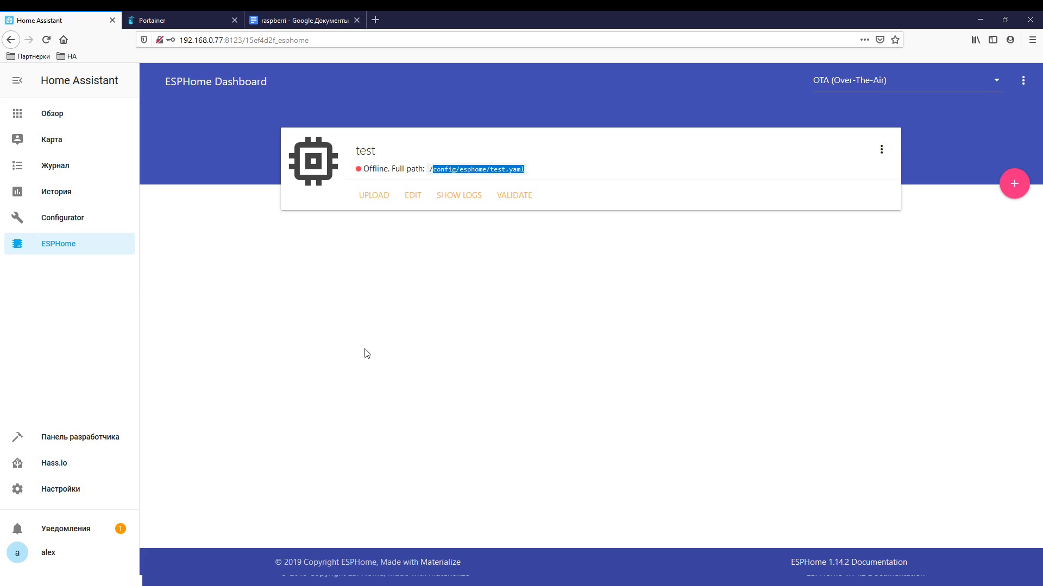
Visit the Hass.io Snapshots and overview pages, then return to the ESPHome dashboard.
click(60, 465)
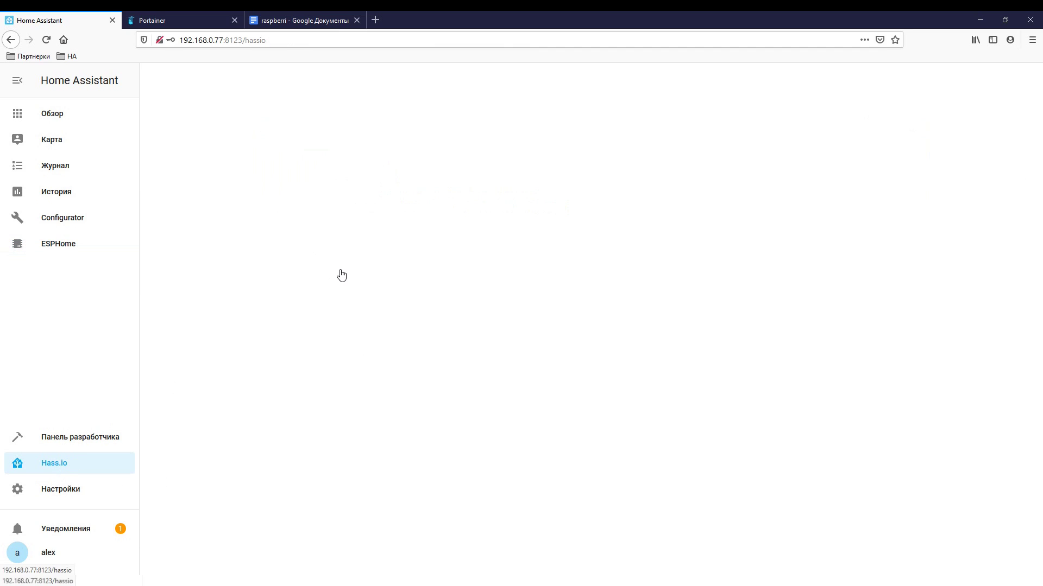
click(274, 115)
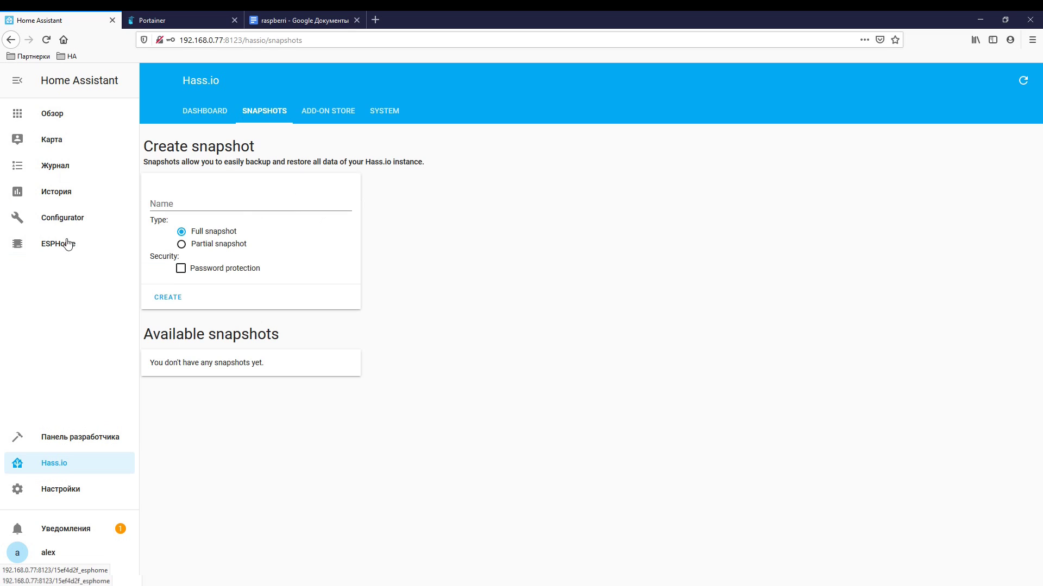
click(79, 113)
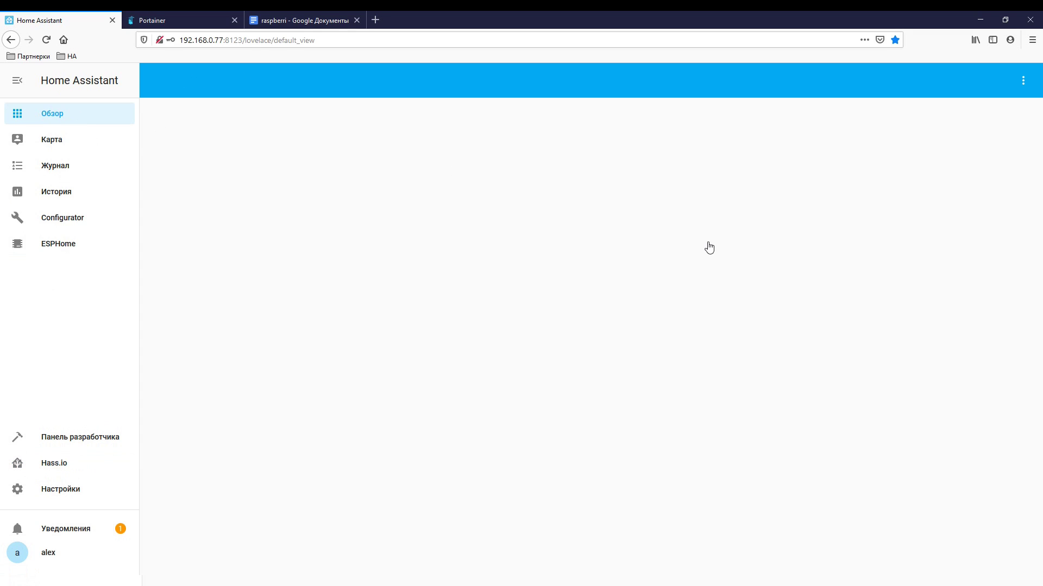
click(71, 242)
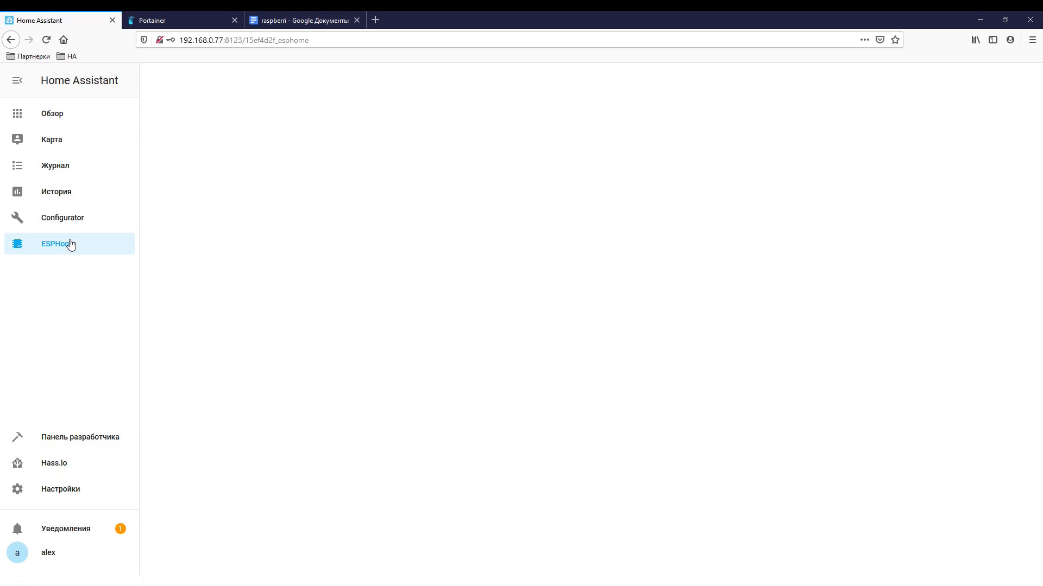